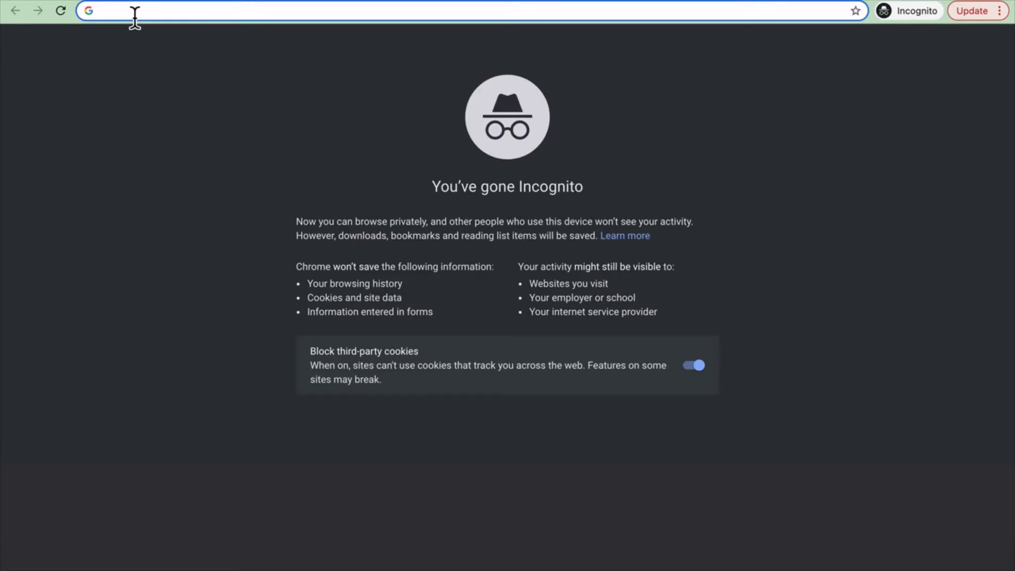
# Load google.com and go to the Gmail welcome page from the Google apps grid.
pyautogui.write('goo')
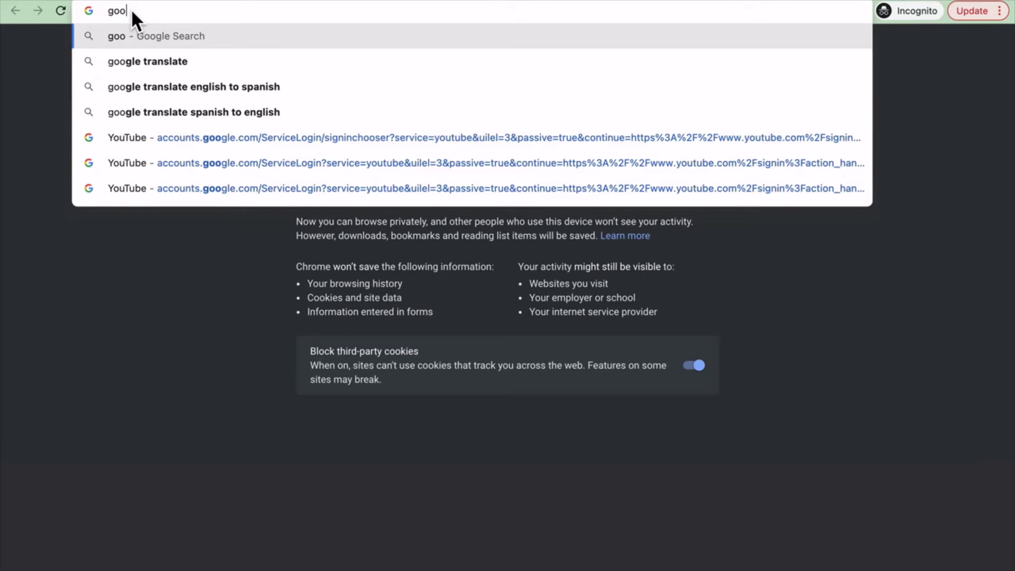
pyautogui.write('gle')
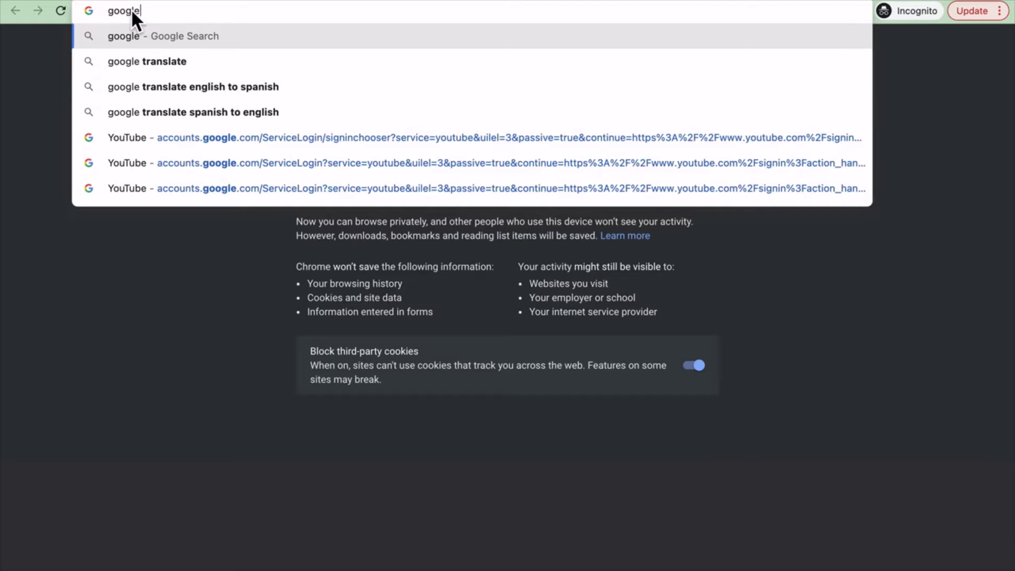
pyautogui.write('.com')
pyautogui.press('Return')
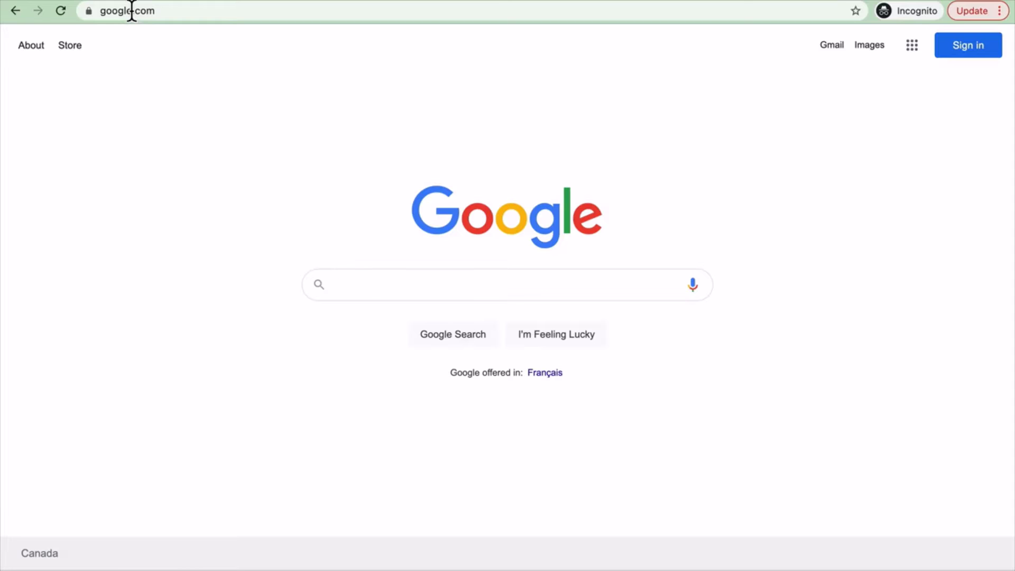
pyautogui.click(921, 50)
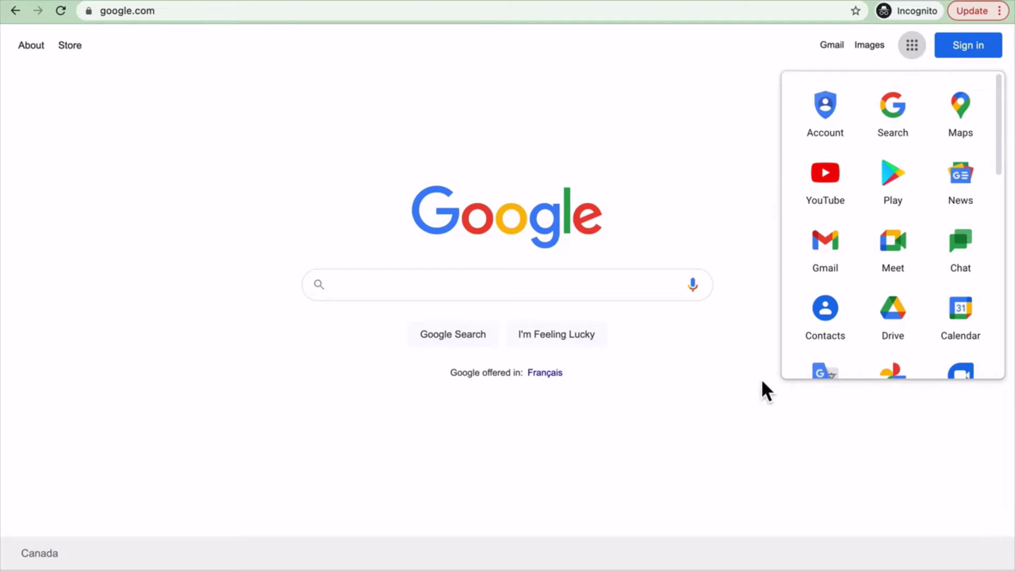
pyautogui.click(835, 244)
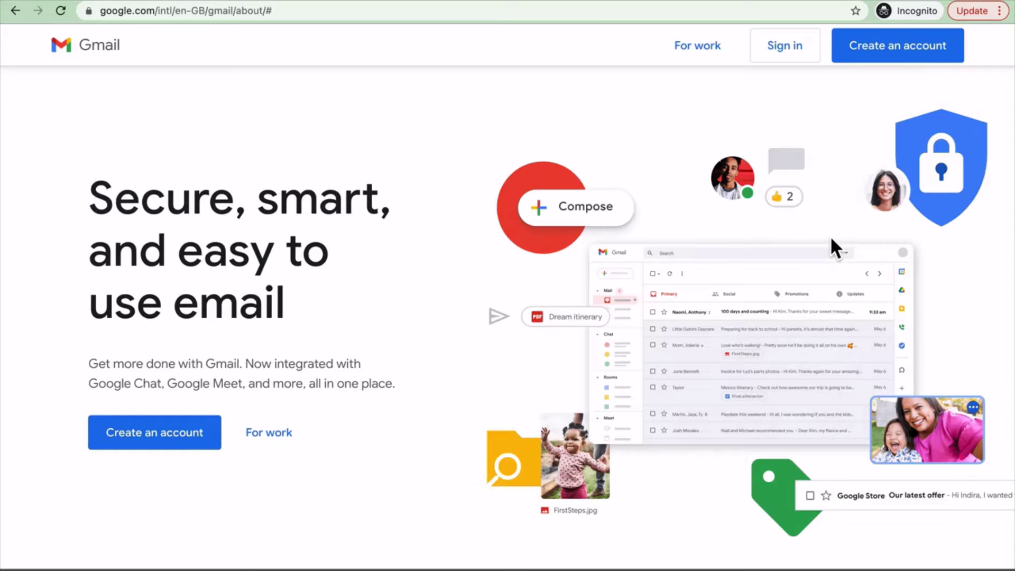
# Start a new Google account with the holder's first and last name and an available username.
pyautogui.click(920, 58)
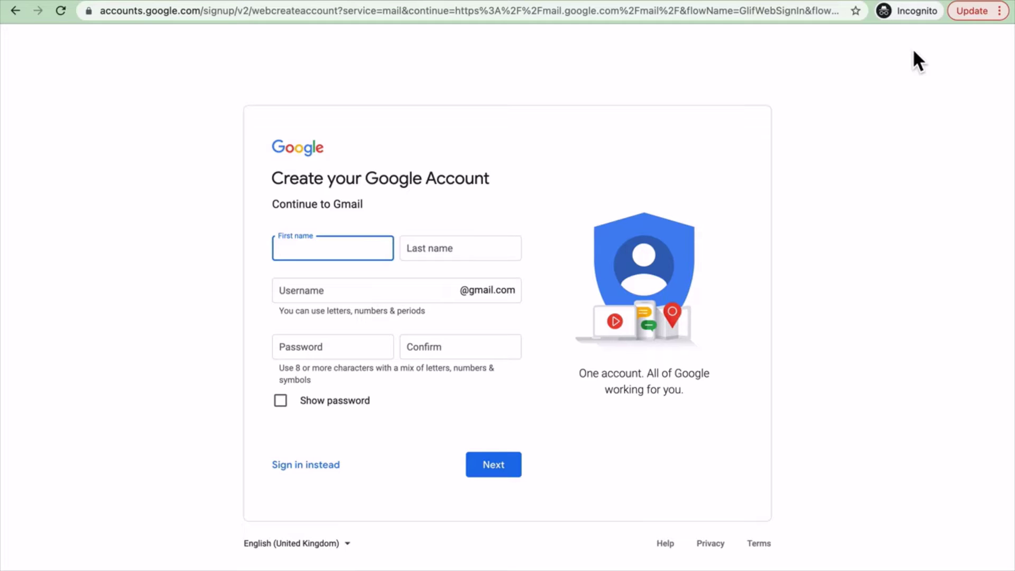
pyautogui.press('Tab')
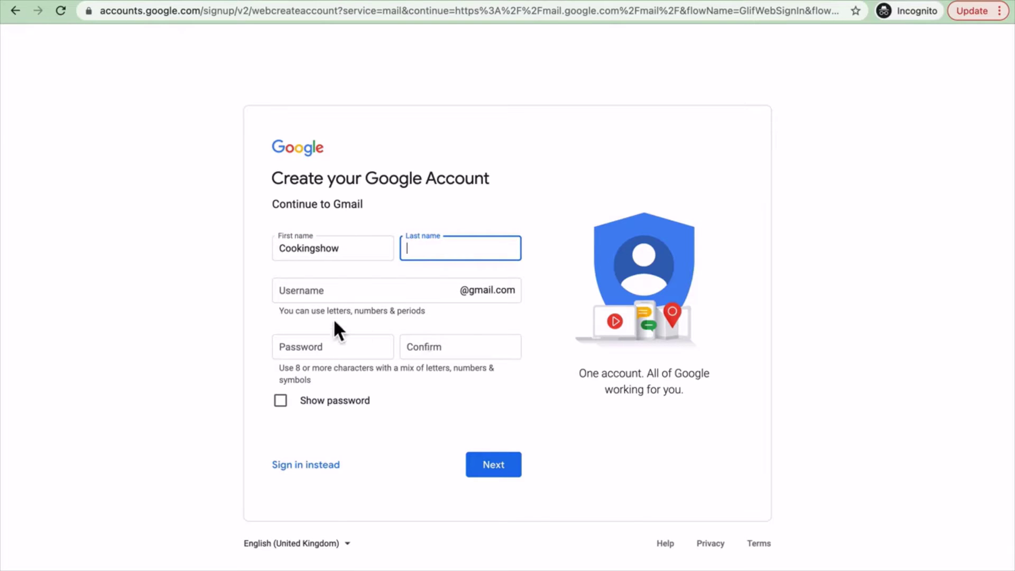
pyautogui.click(313, 297)
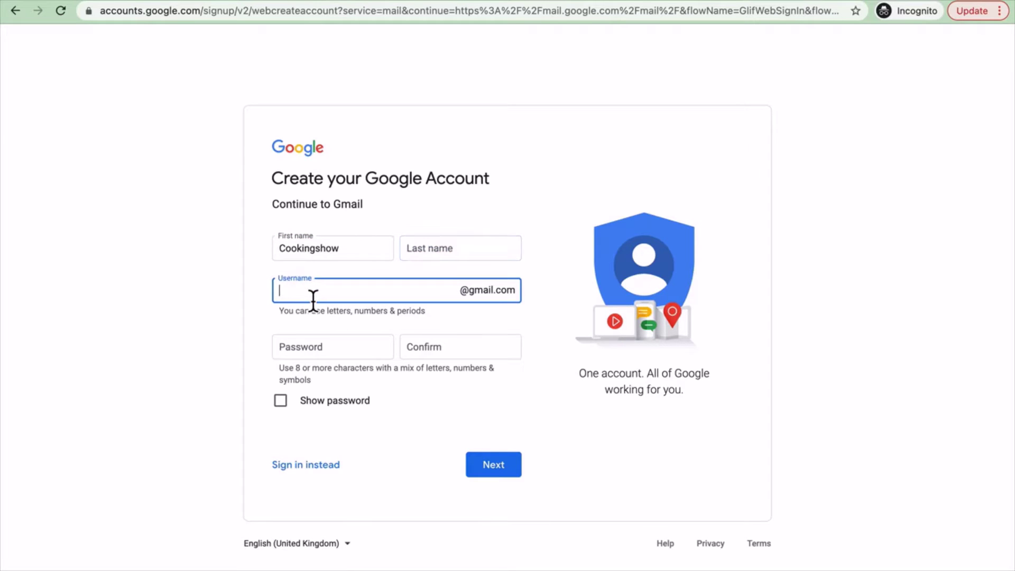
pyautogui.doubleClick(373, 259)
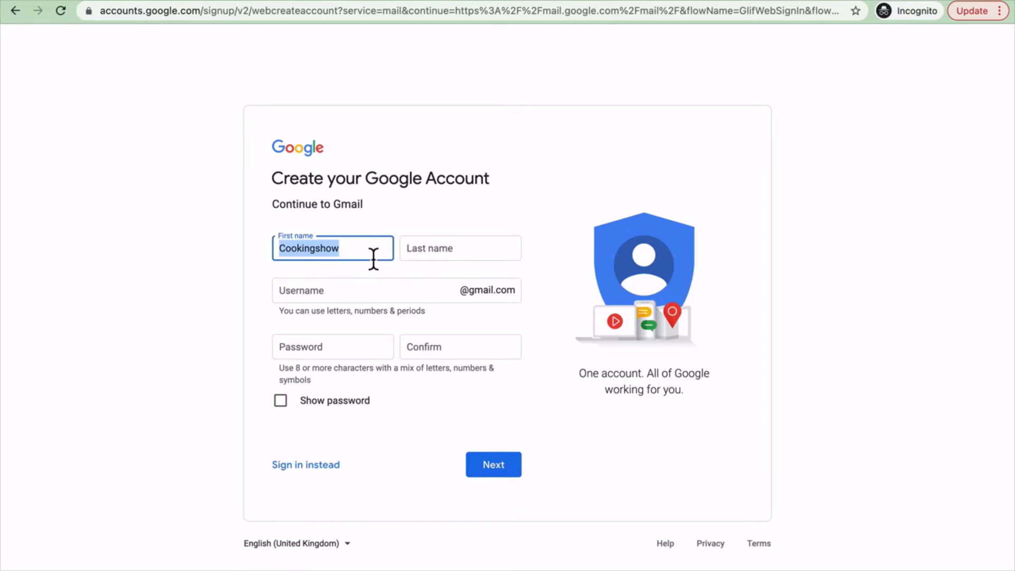
pyautogui.press('Tab')
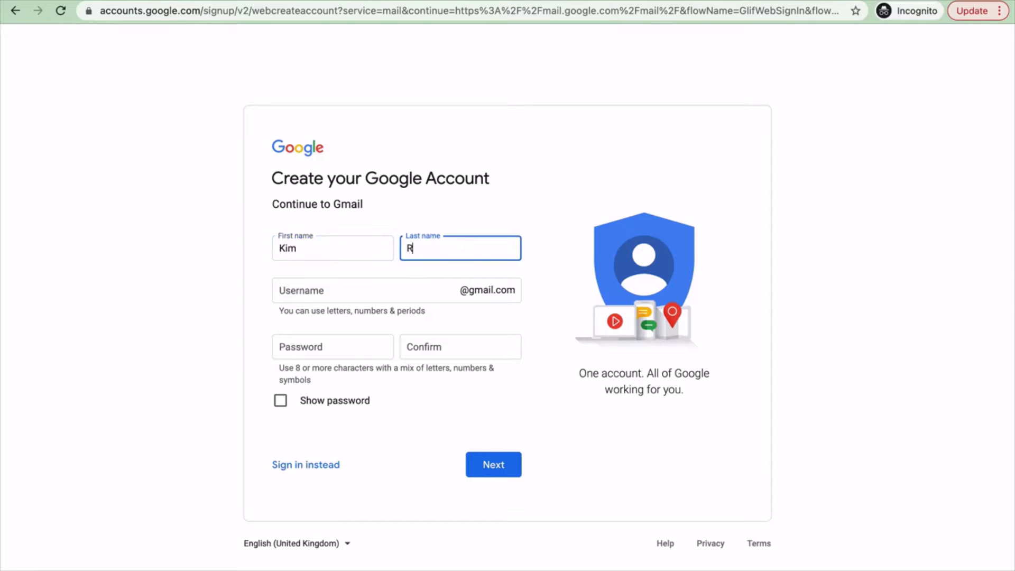
pyautogui.press('Tab')
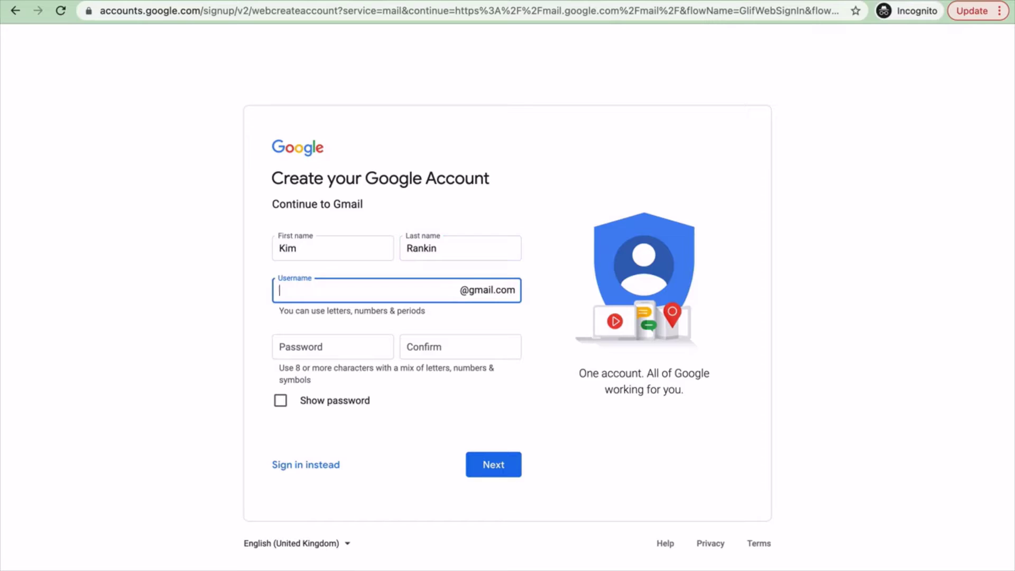
pyautogui.click(324, 349)
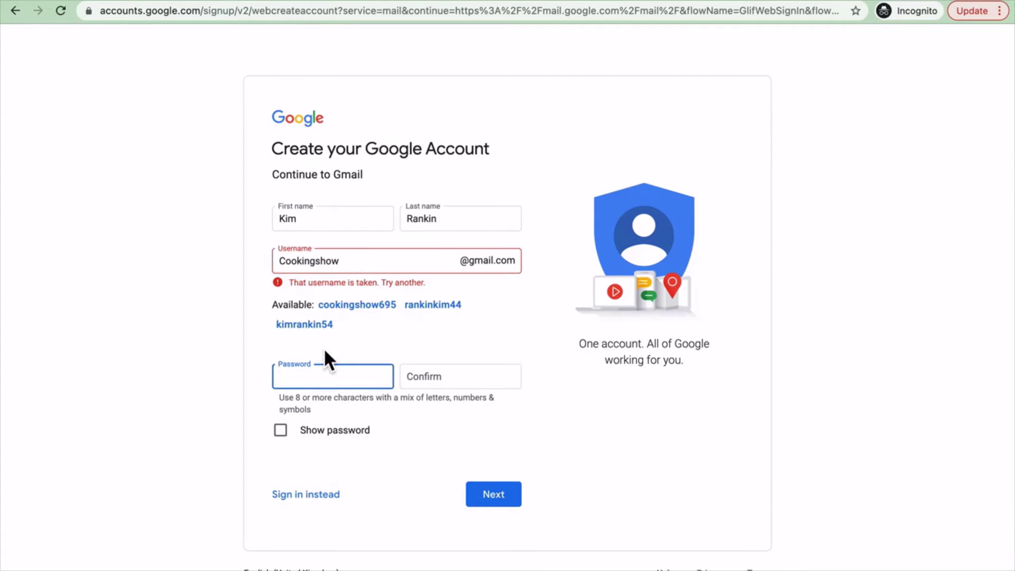
pyautogui.click(364, 261)
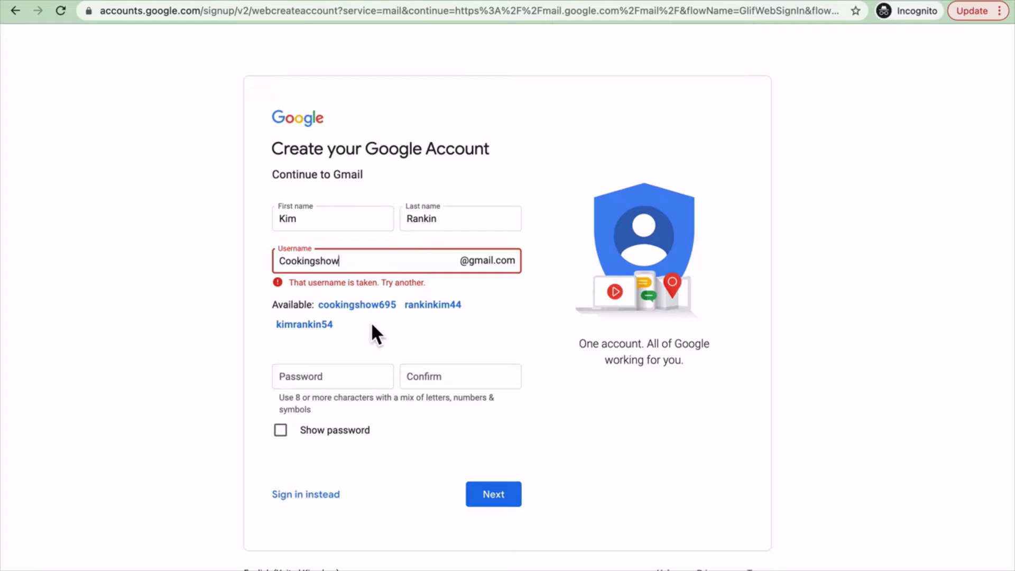
pyautogui.write('695')
# Enter and confirm the account password, then submit the sign-up details.
pyautogui.click(315, 381)
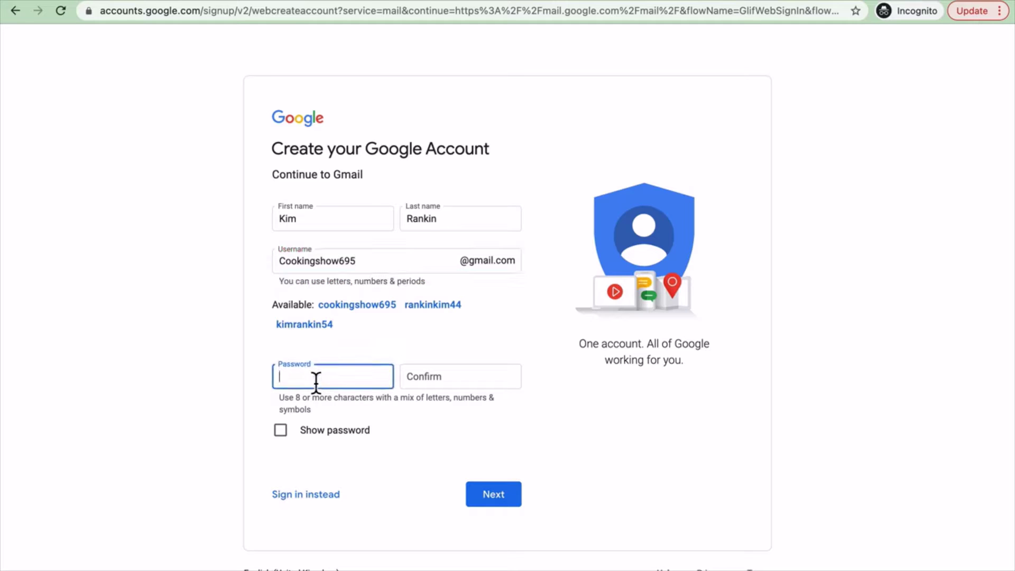
pyautogui.write('•••••••••••')
pyautogui.click(438, 378)
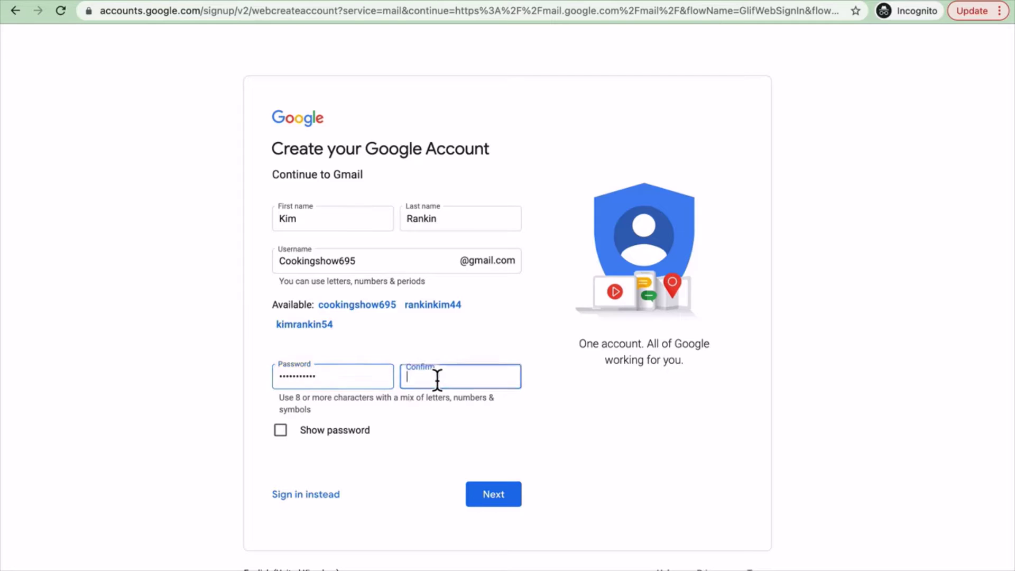
pyautogui.write('•••')
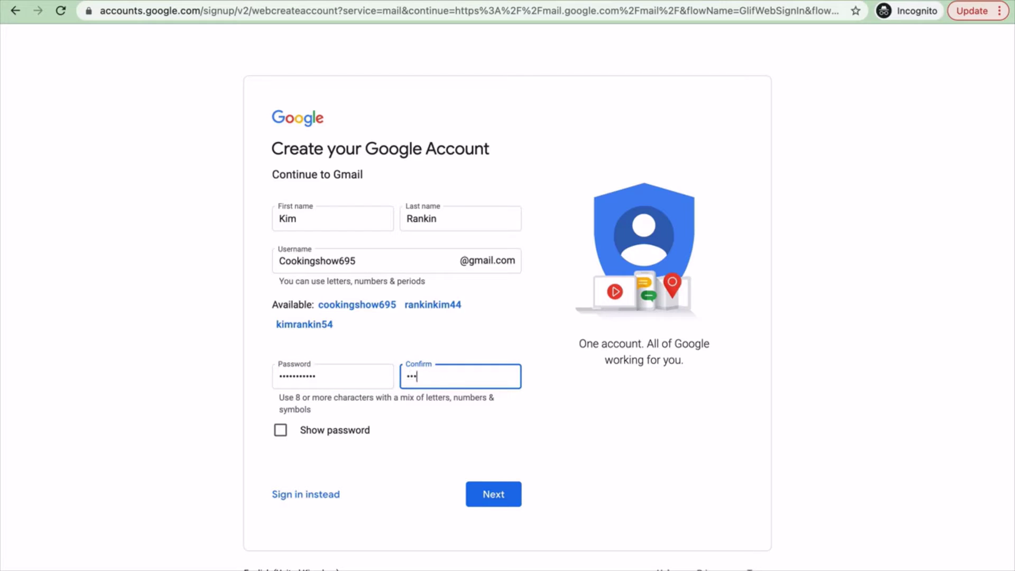
pyautogui.write('••••••••')
pyautogui.click(492, 504)
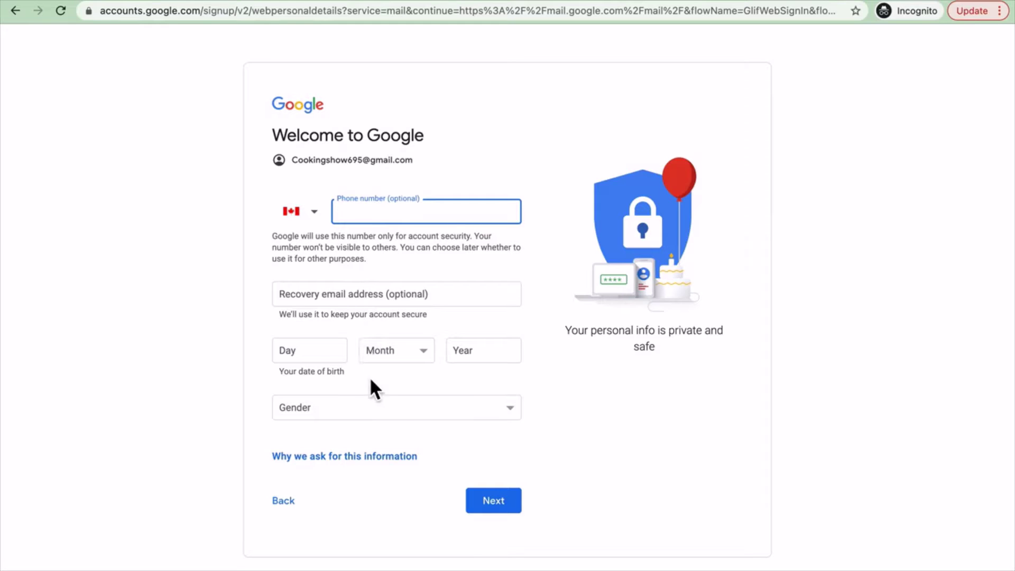
pyautogui.click(508, 510)
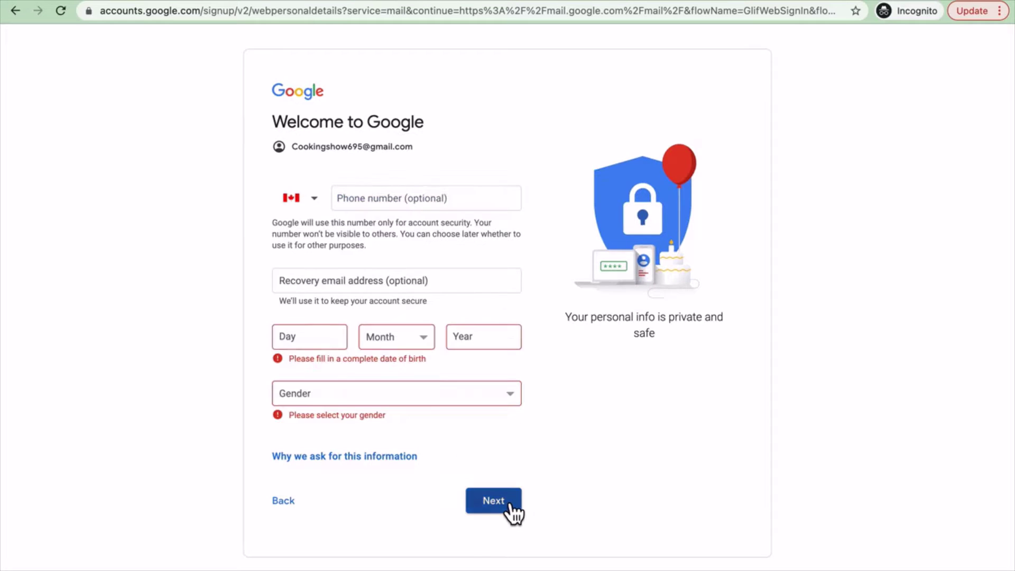
pyautogui.click(310, 338)
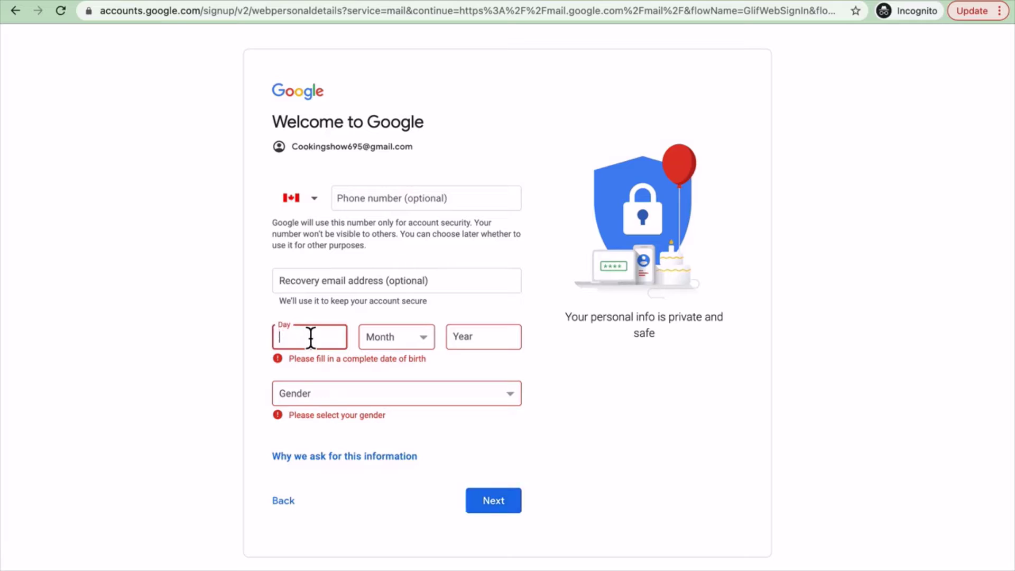
pyautogui.write('16')
pyautogui.click(403, 338)
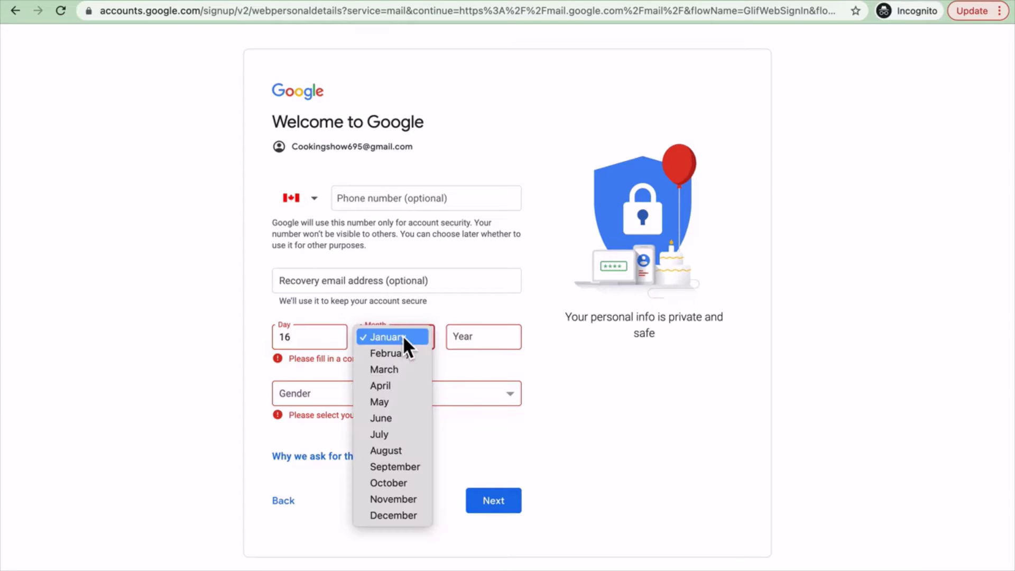
pyautogui.click(405, 451)
pyautogui.click(493, 344)
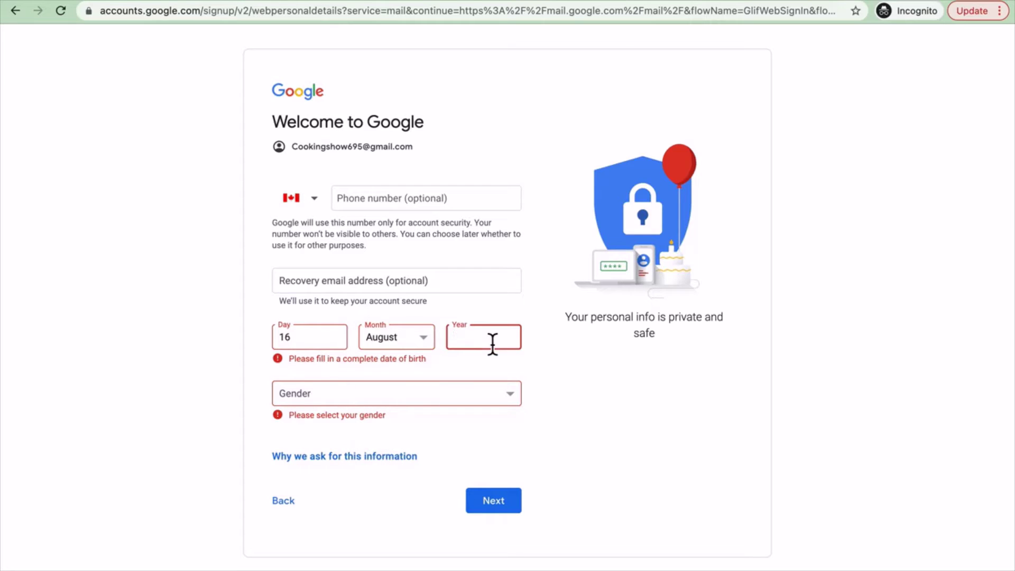
pyautogui.write('1971')
pyautogui.click(508, 395)
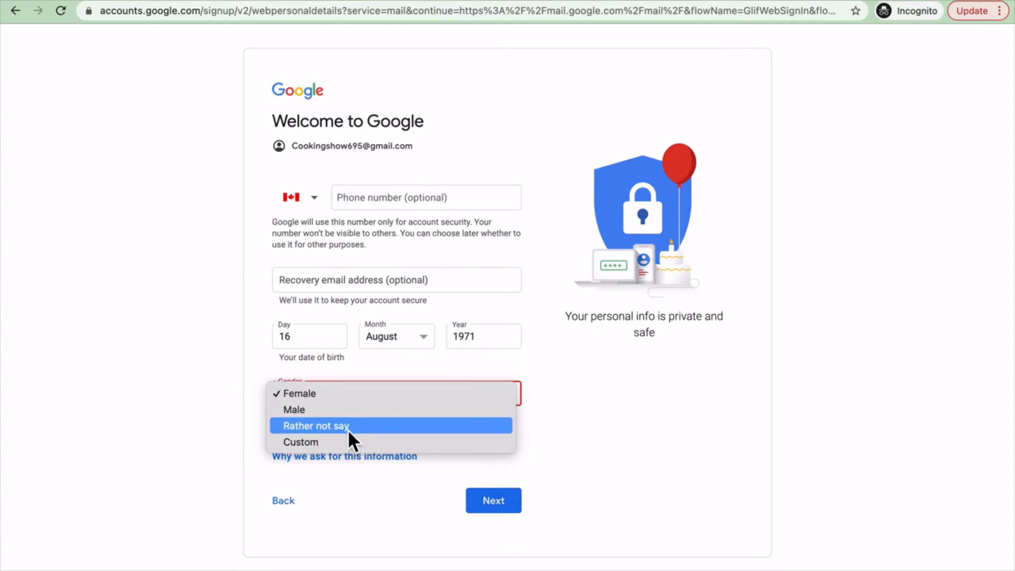
pyautogui.click(346, 393)
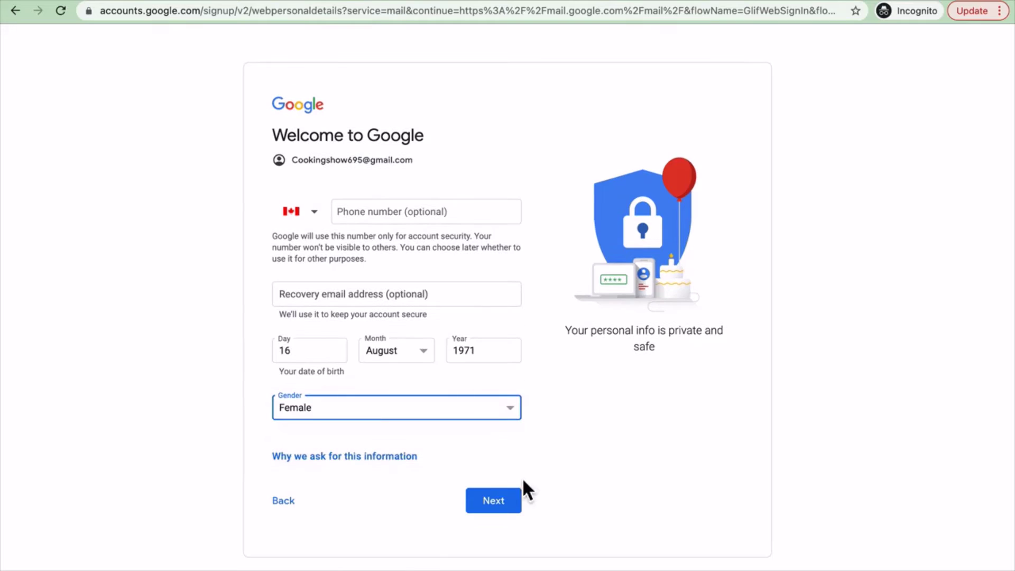
# Submit the personal details and accept Google's Privacy and Terms.
pyautogui.click(500, 503)
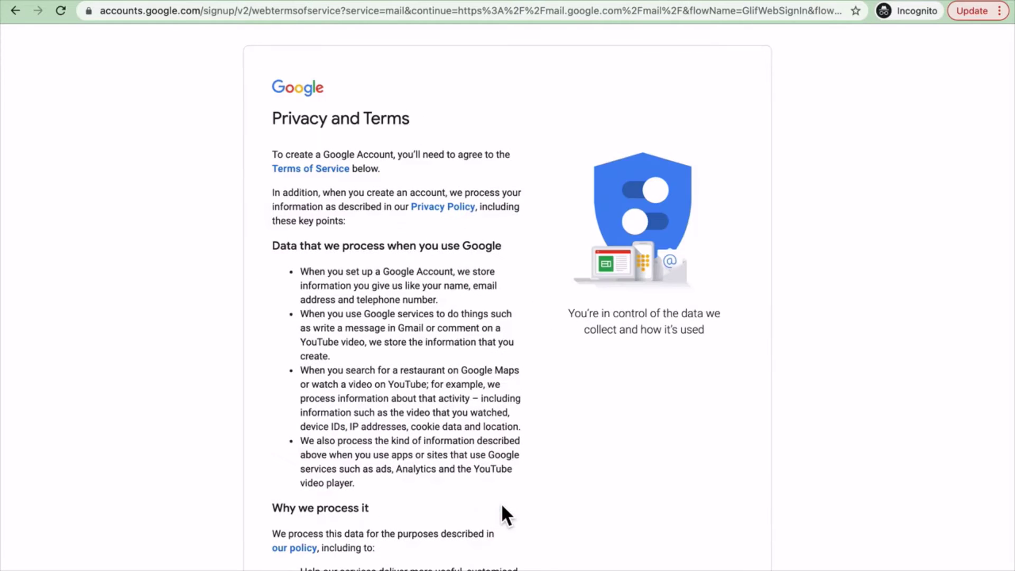
pyautogui.scroll(-10, 520, 532)
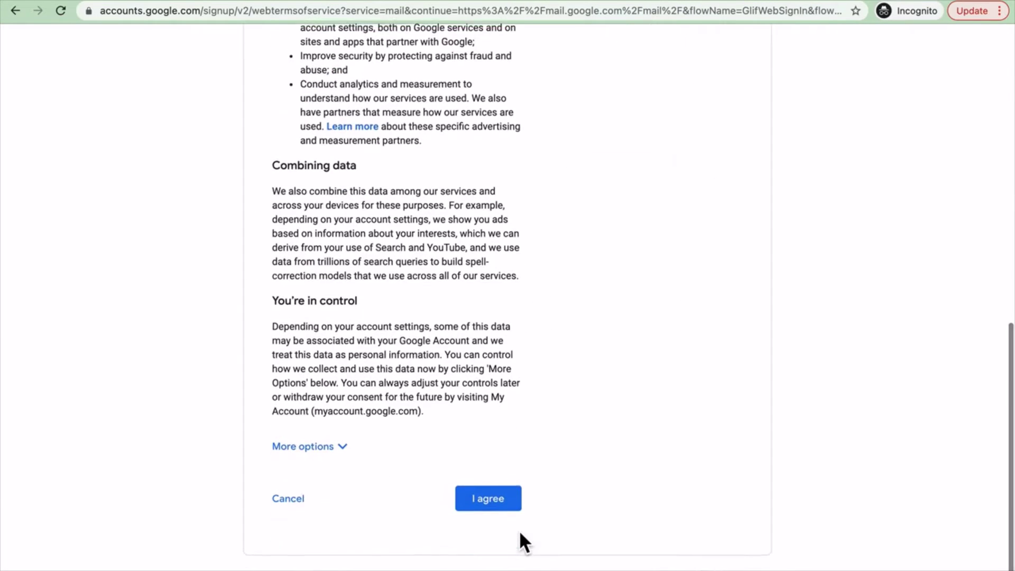
pyautogui.click(502, 505)
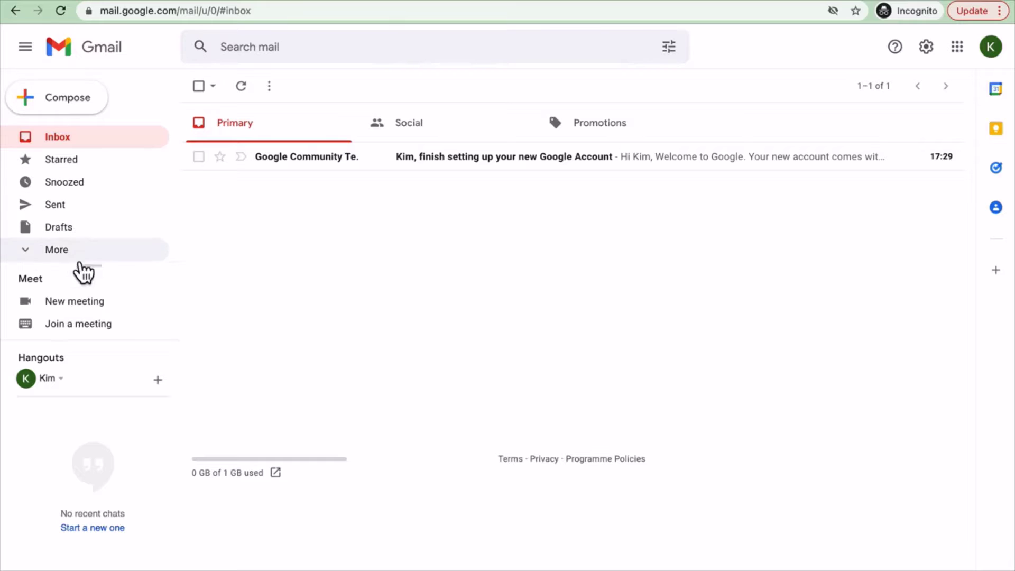
# Switch from the Gmail inbox to YouTube using the Google apps grid.
pyautogui.click(68, 387)
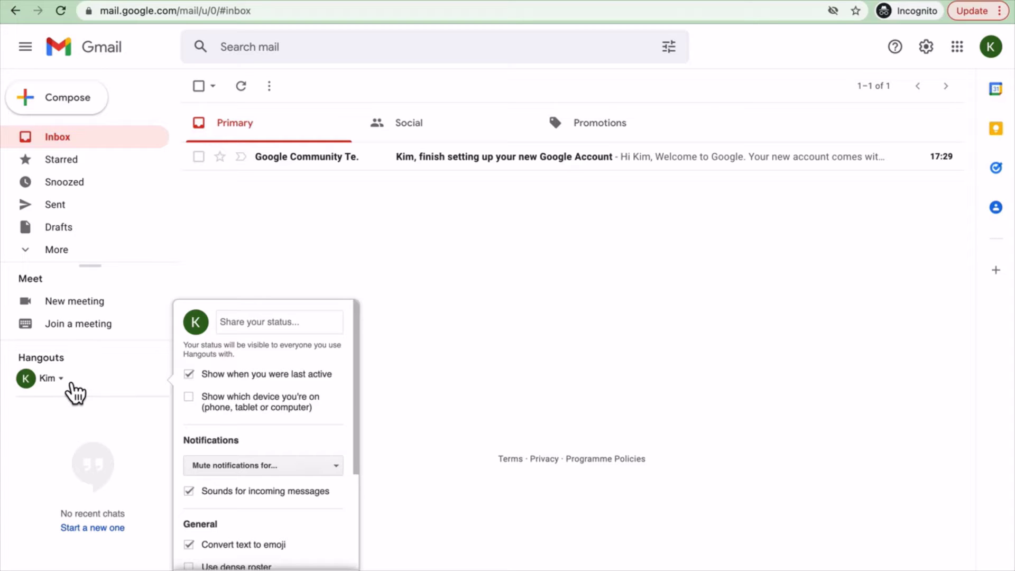
pyautogui.click(72, 390)
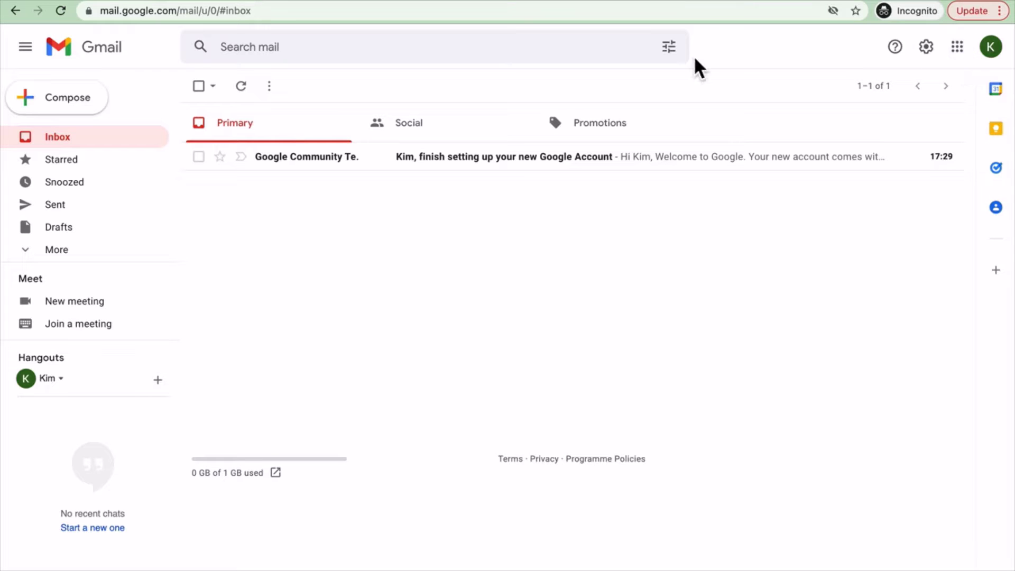
pyautogui.click(967, 51)
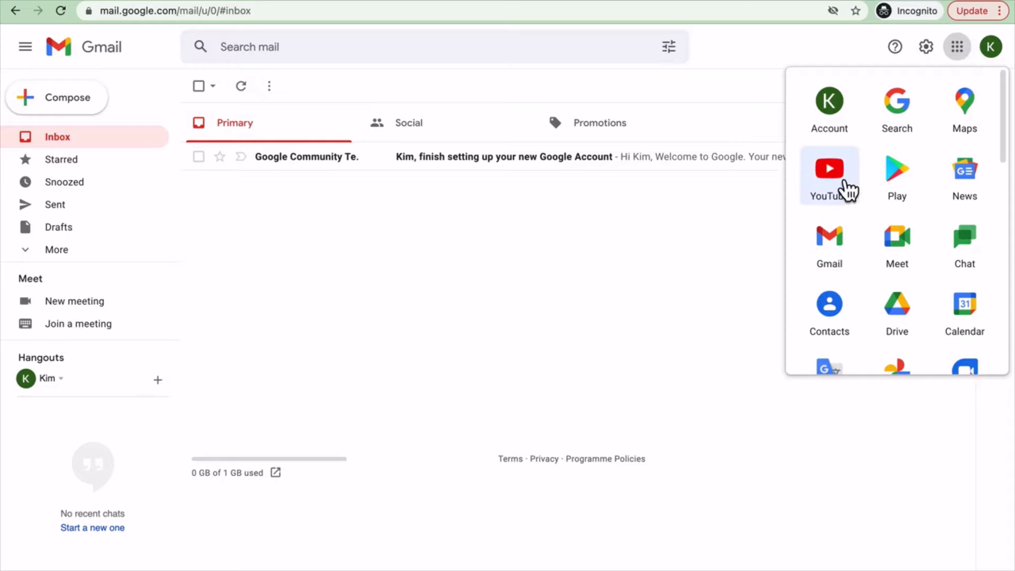
pyautogui.click(842, 183)
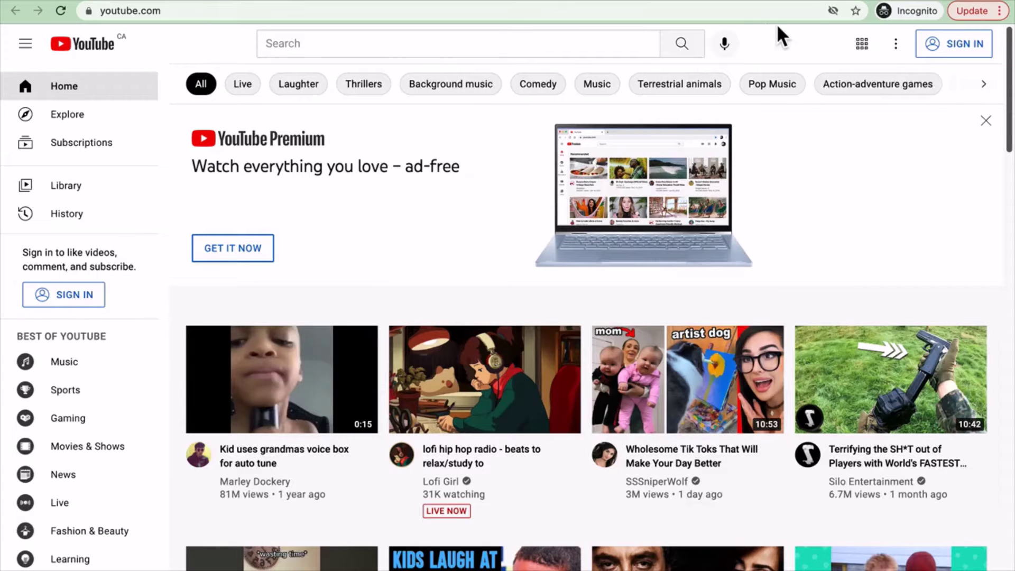
# Sign in to YouTube, create a channel under the account name, and open Your videos.
pyautogui.click(963, 57)
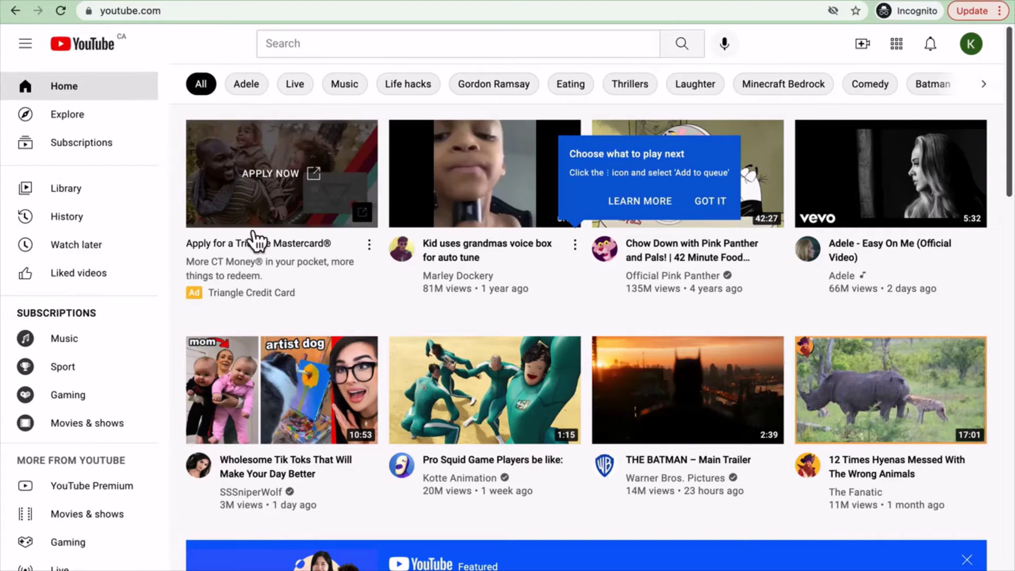
pyautogui.click(975, 51)
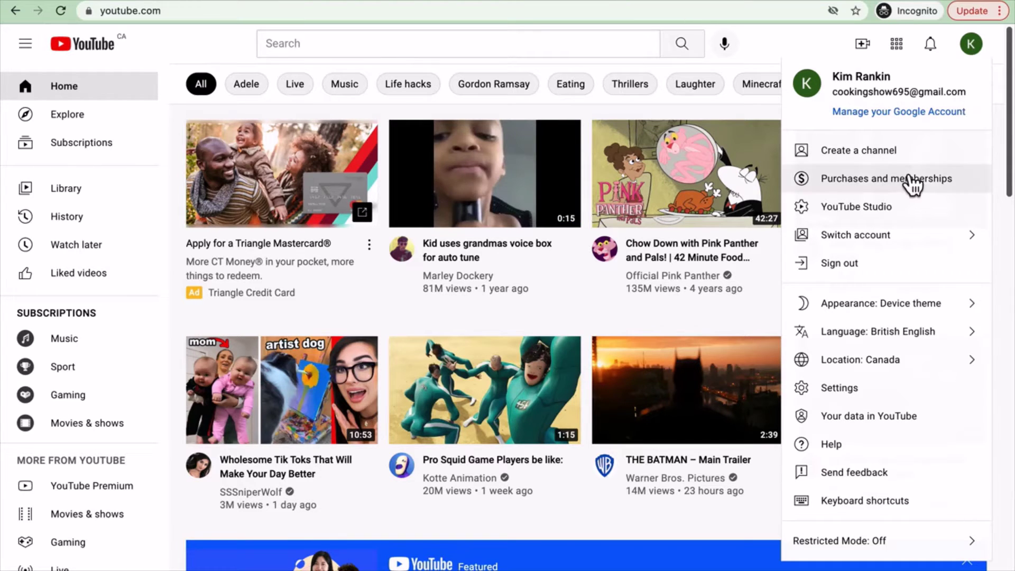
pyautogui.click(859, 154)
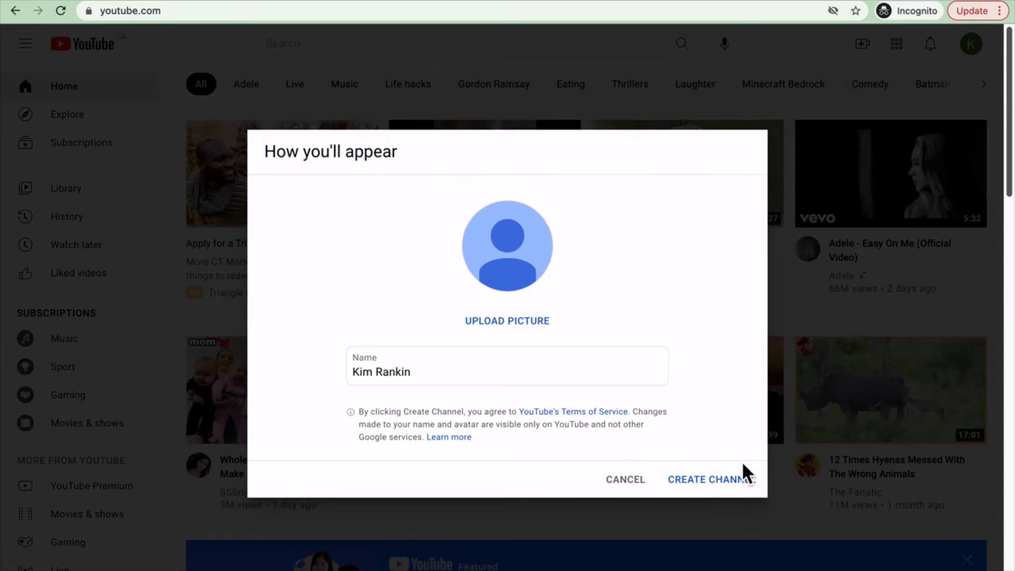
pyautogui.click(734, 484)
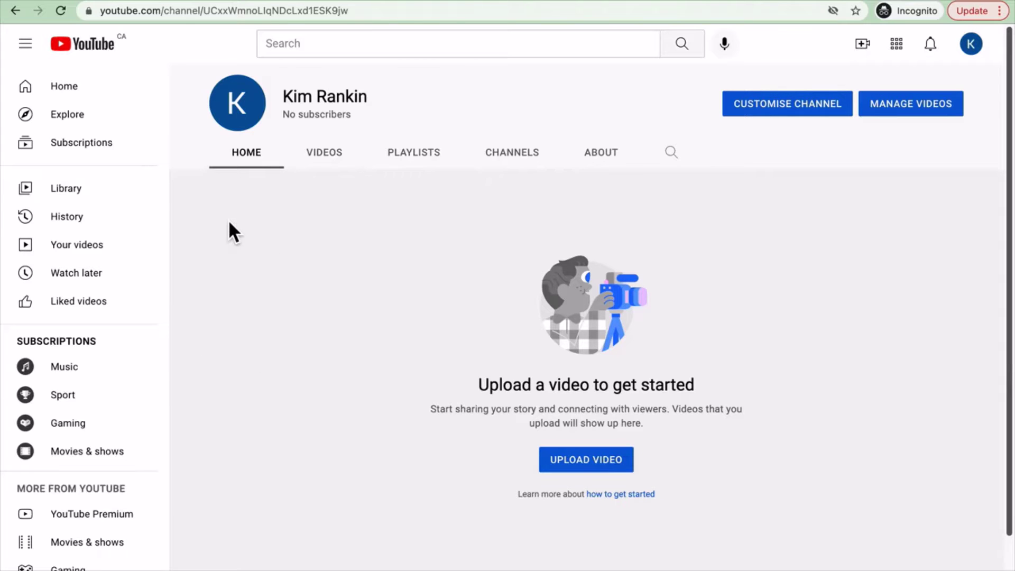
pyautogui.click(99, 247)
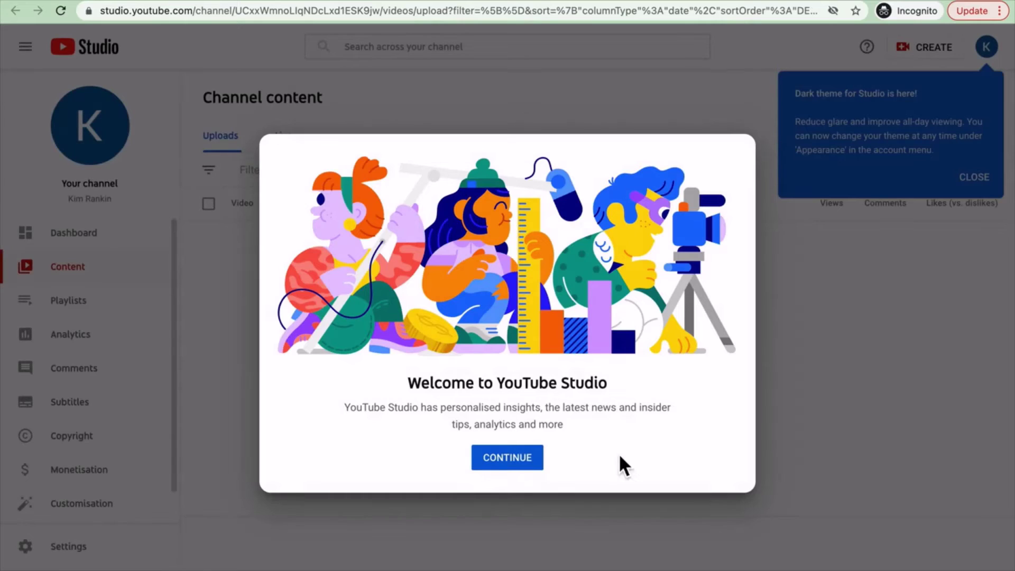
# Dismiss the YouTube Studio welcome message and the dark theme tip.
pyautogui.click(507, 463)
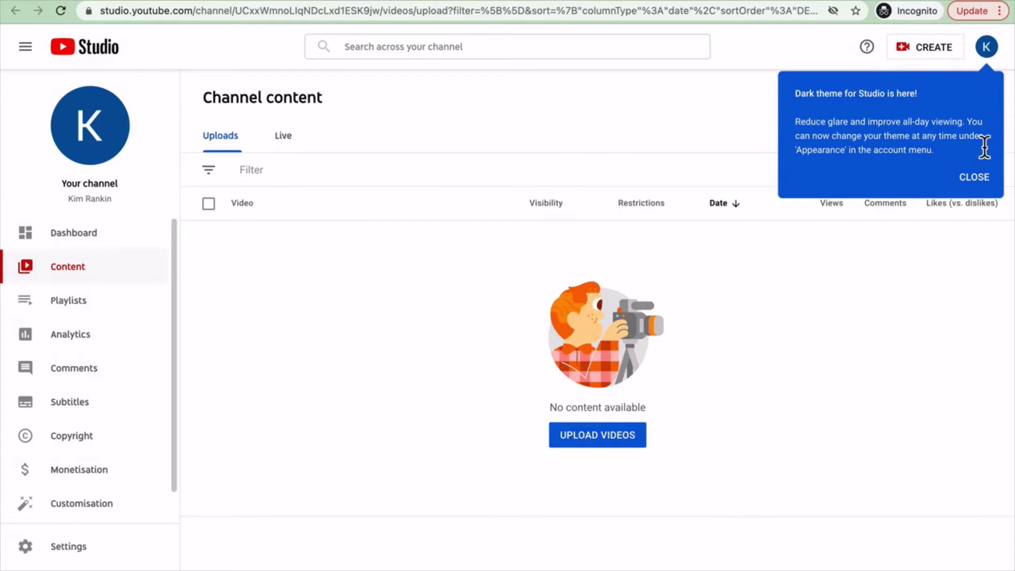
pyautogui.click(981, 184)
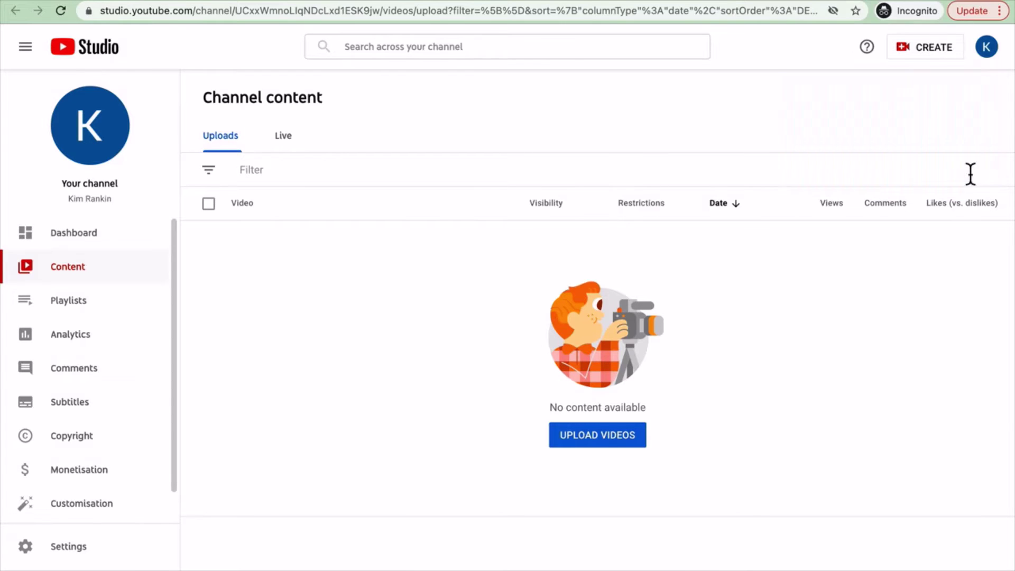
pyautogui.click(937, 53)
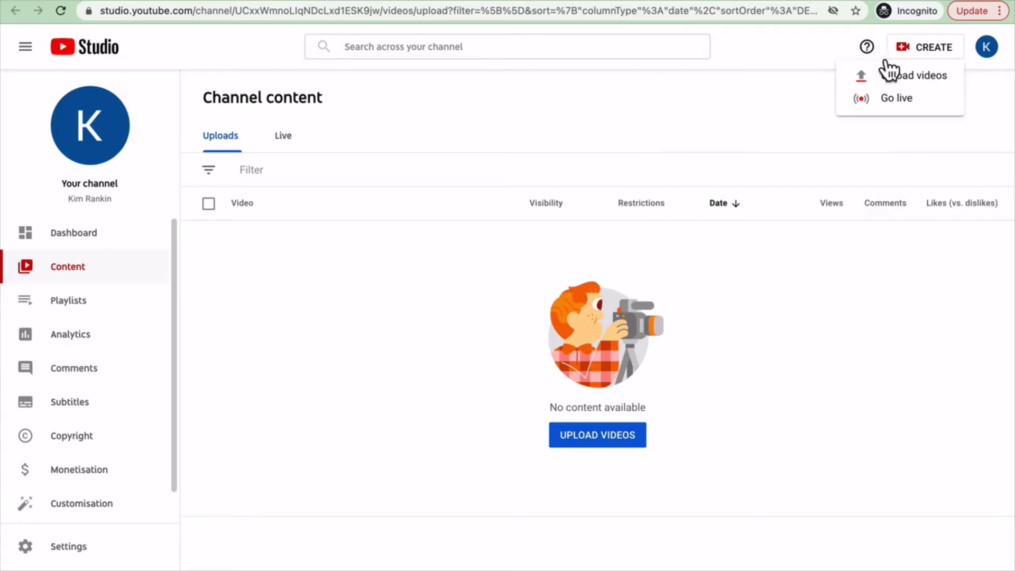
# Sign out of the account and start a fresh Incognito window.
pyautogui.moveTo(505, 9)
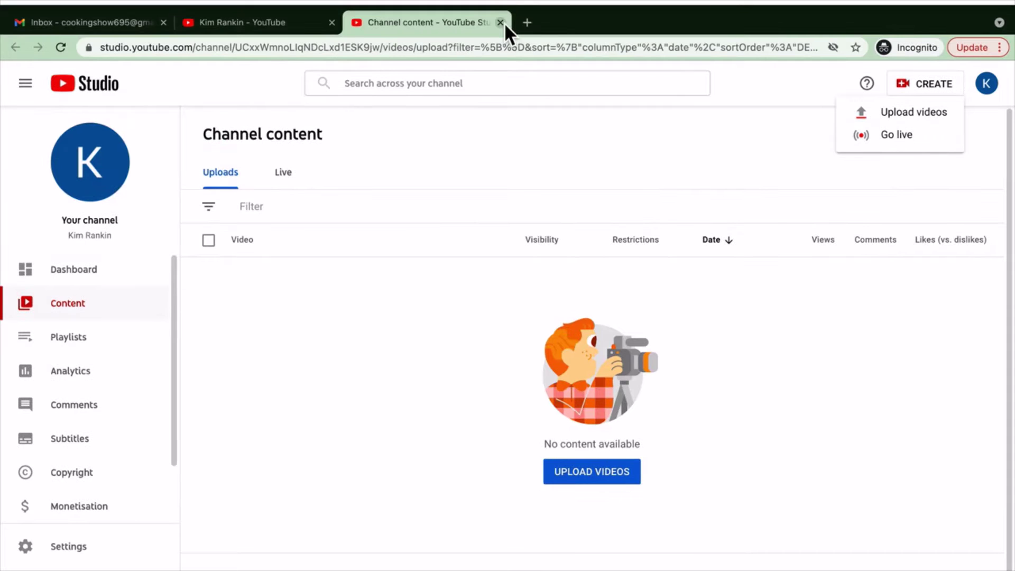
pyautogui.click(994, 99)
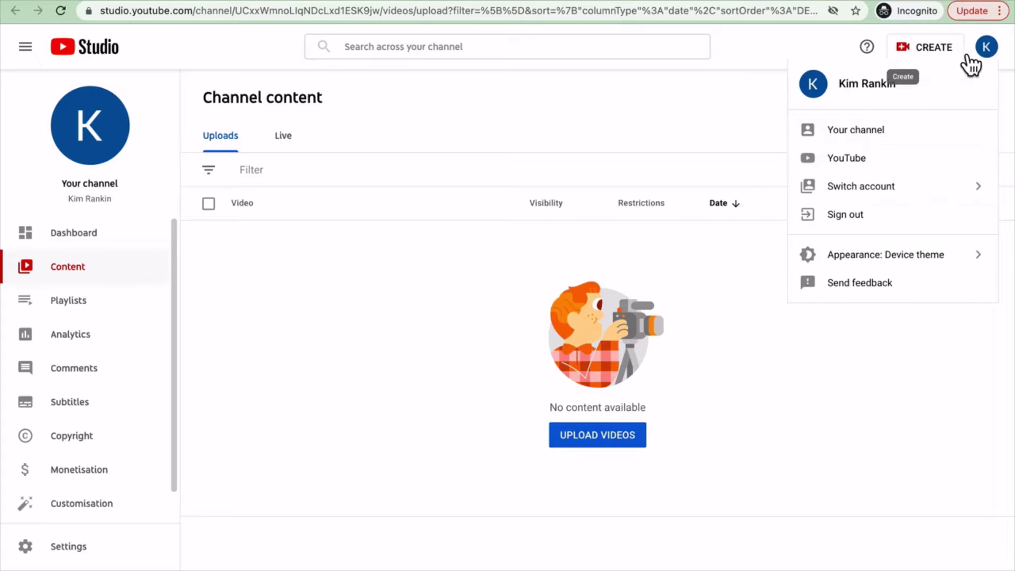
pyautogui.click(853, 213)
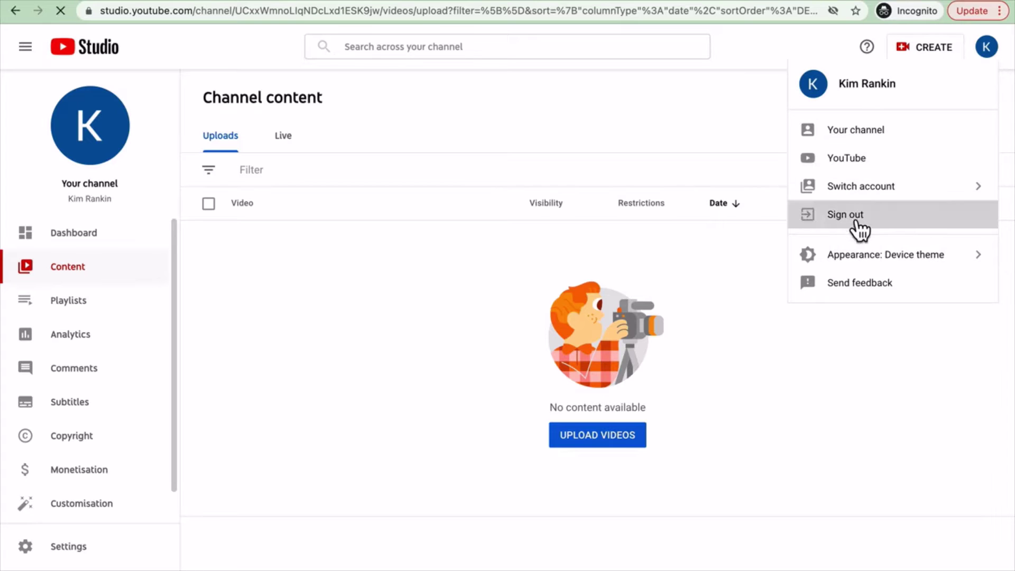
pyautogui.press('super+shift+n')
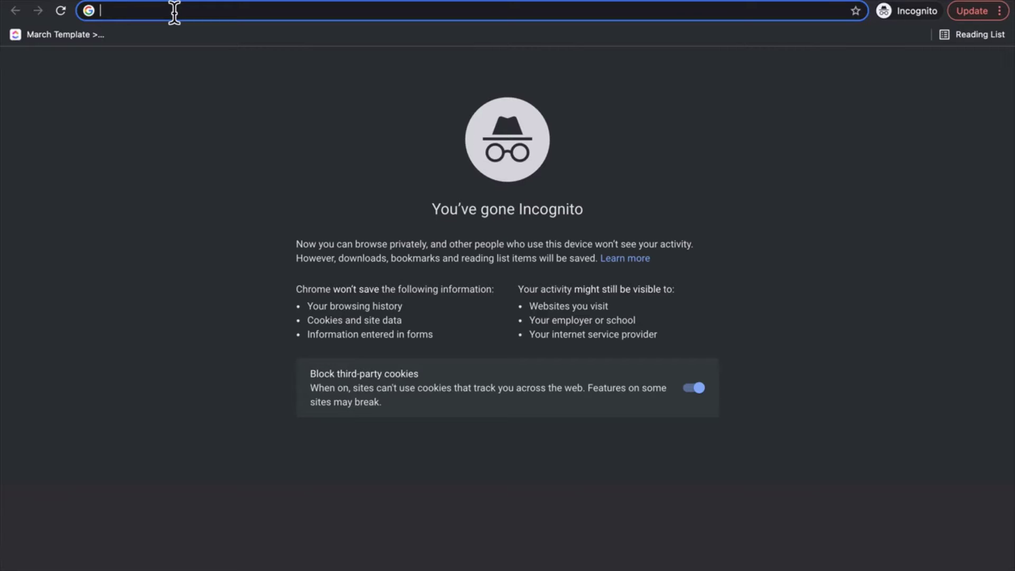
# Load youtube.com and begin creating a Google account to manage a business.
pyautogui.write('y')
pyautogui.press('BackSpace')
pyautogui.press('BackSpace')
pyautogui.write('www')
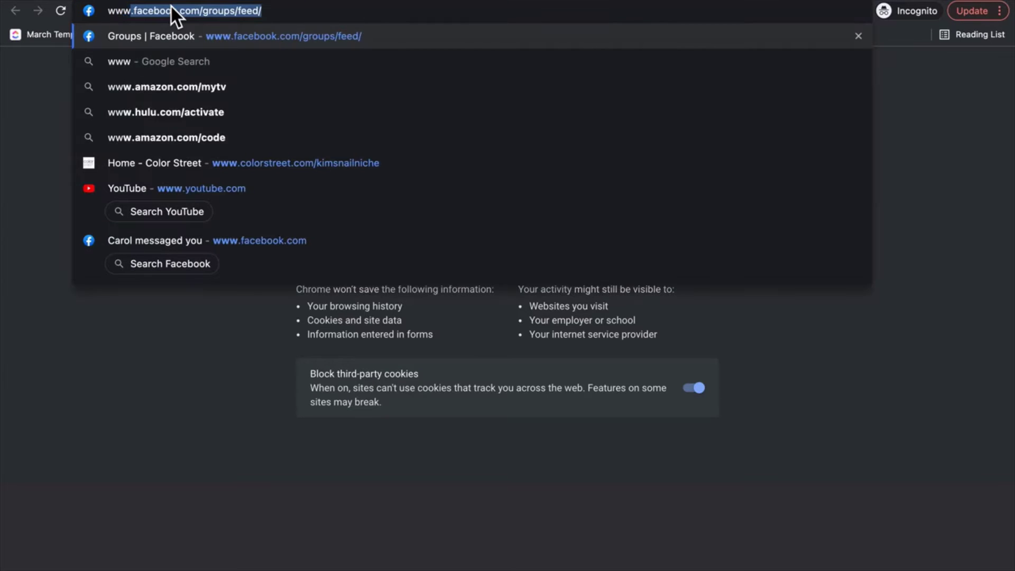
pyautogui.write('.you')
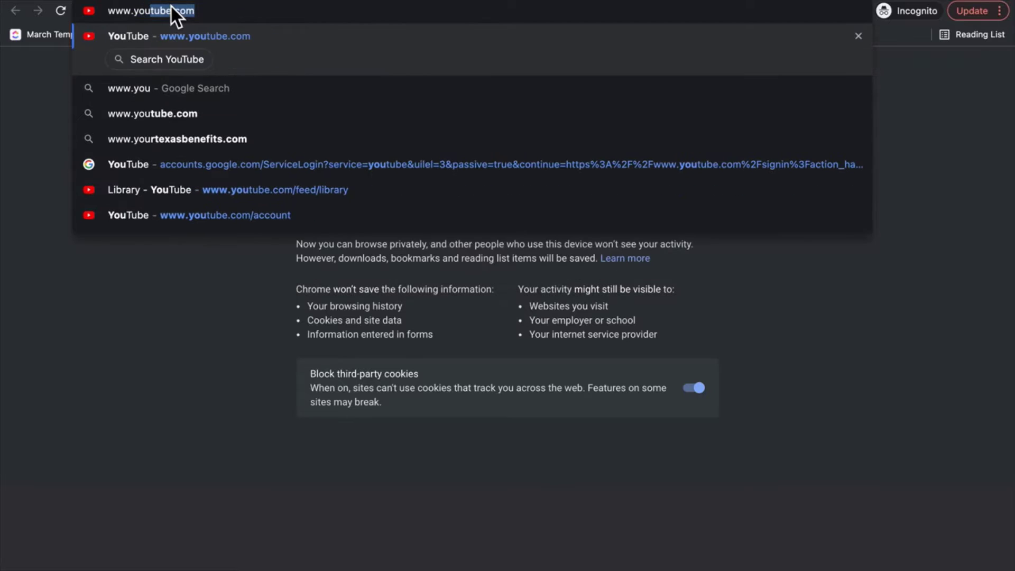
pyautogui.press('Return')
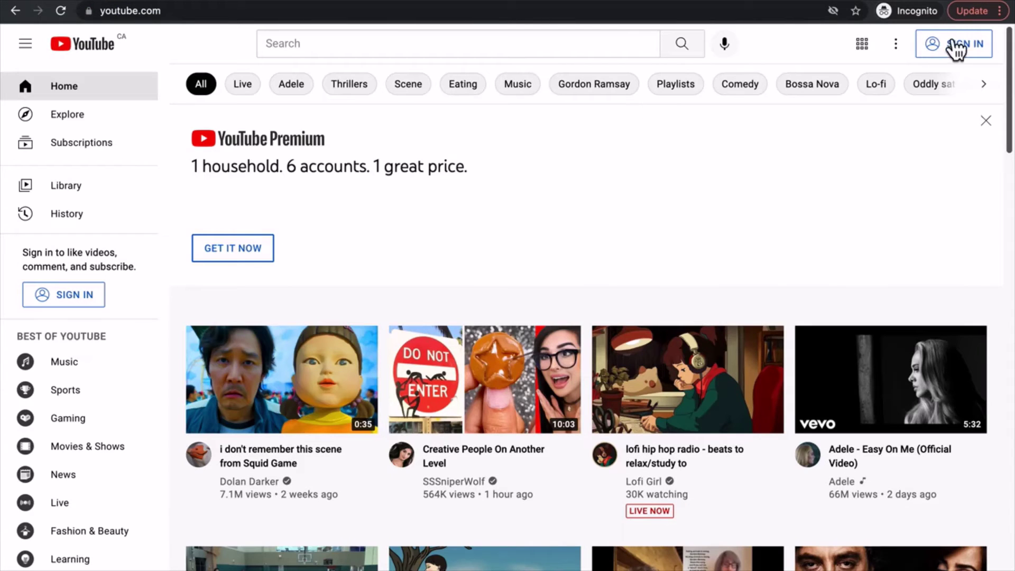
pyautogui.click(955, 50)
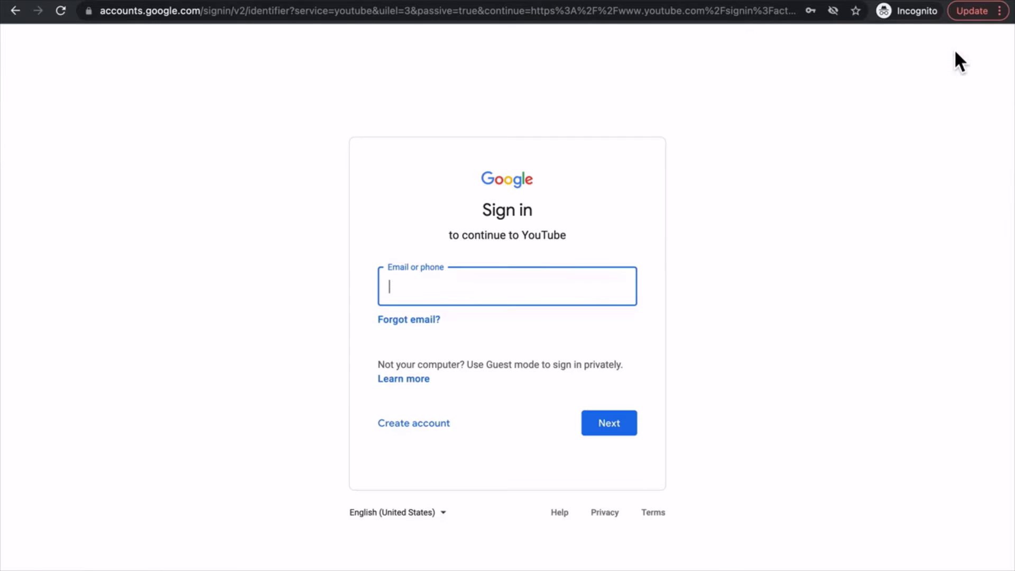
pyautogui.click(418, 425)
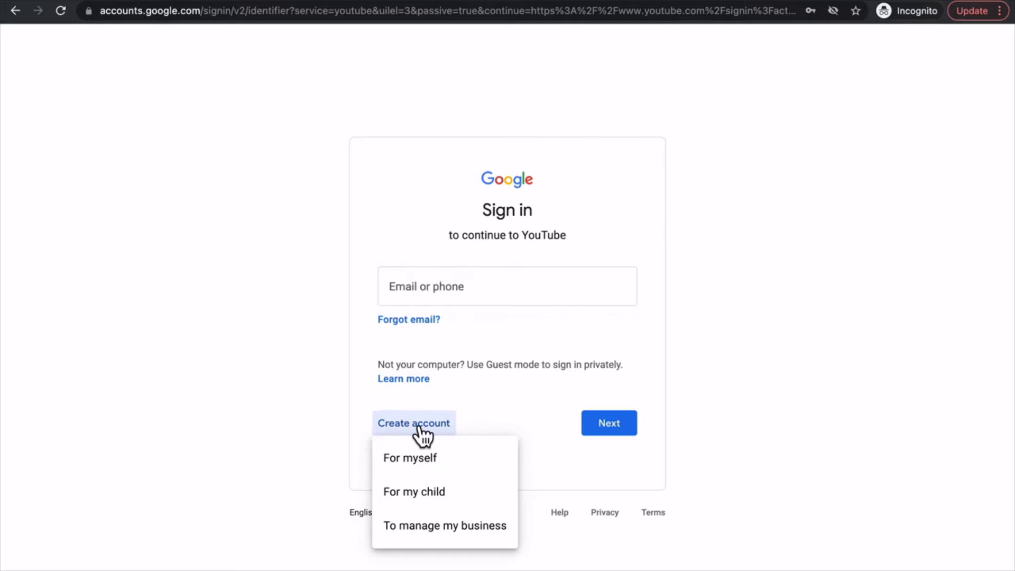
pyautogui.click(439, 531)
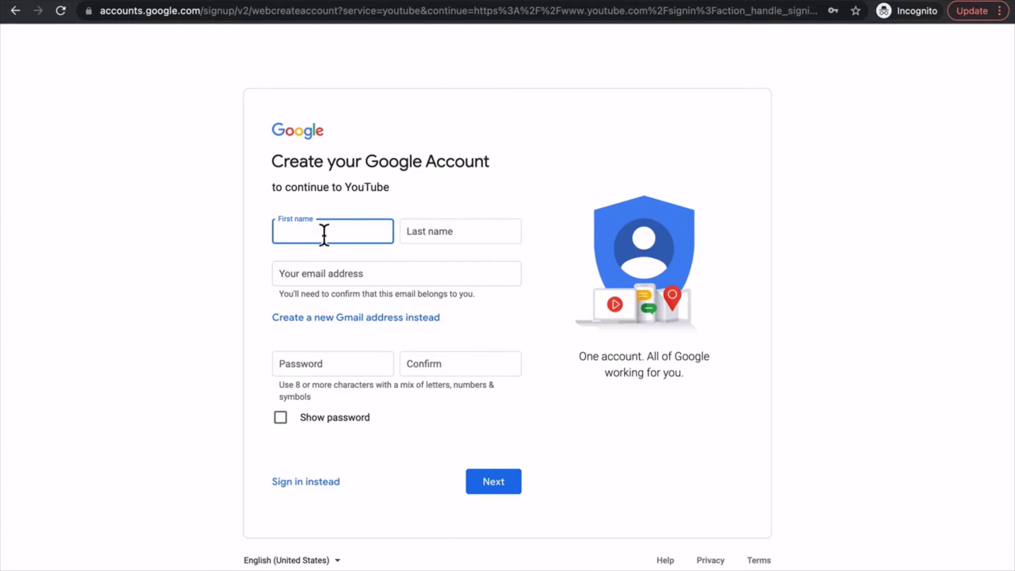
# Enter the first and last name, an existing e-mail address and a password, and submit.
pyautogui.press('Tab')
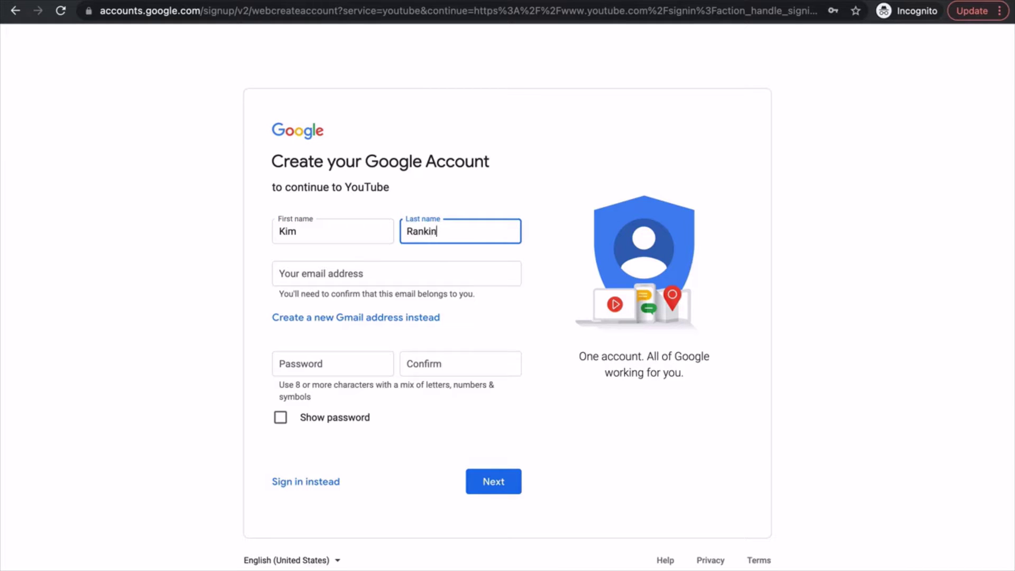
pyautogui.click(318, 274)
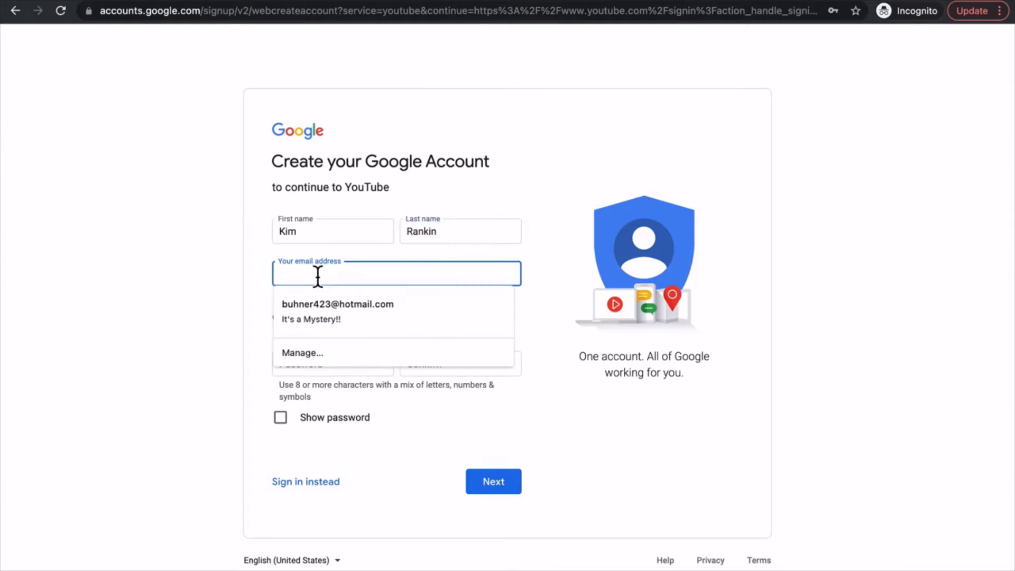
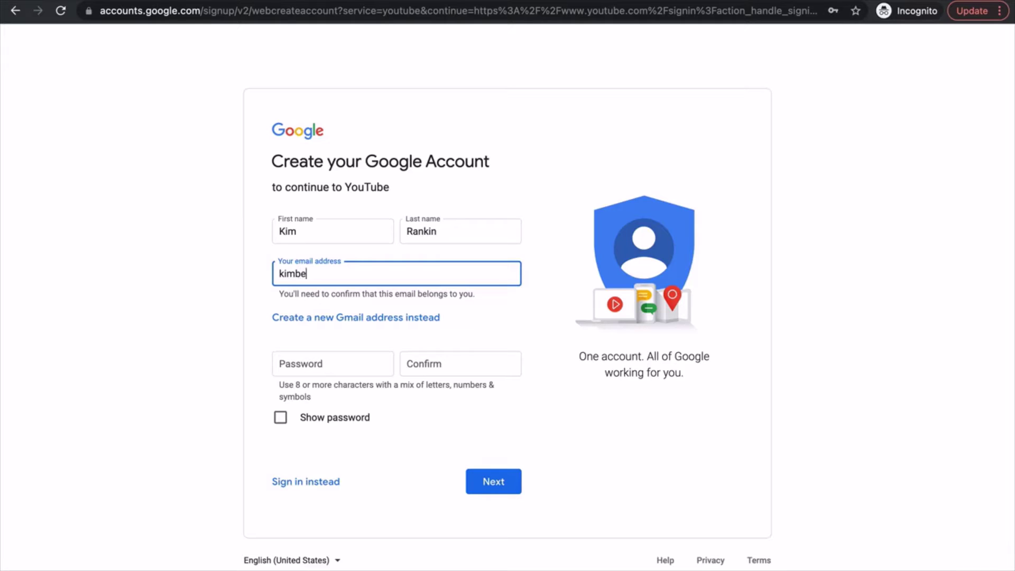
pyautogui.click(316, 369)
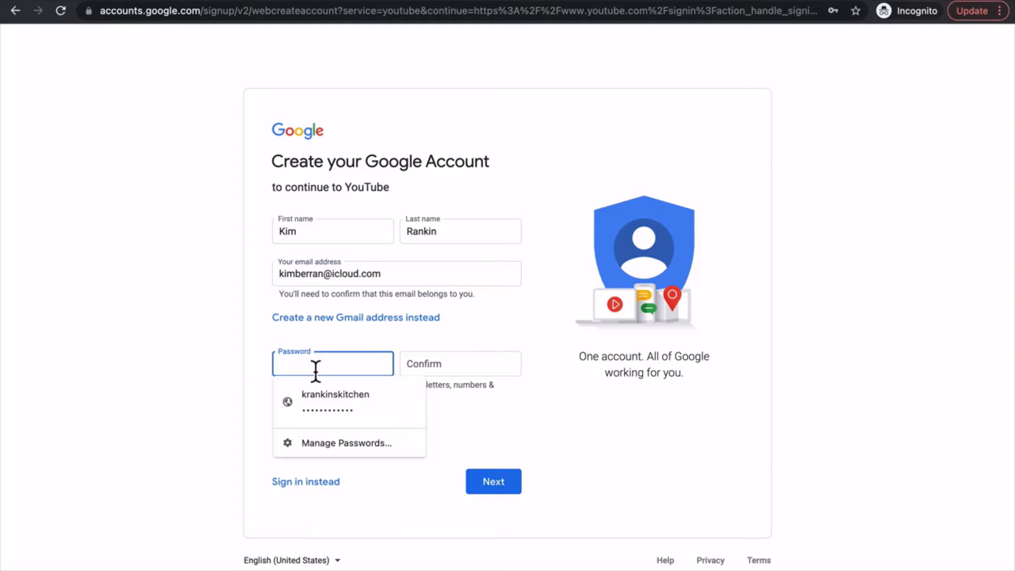
pyautogui.write('********')
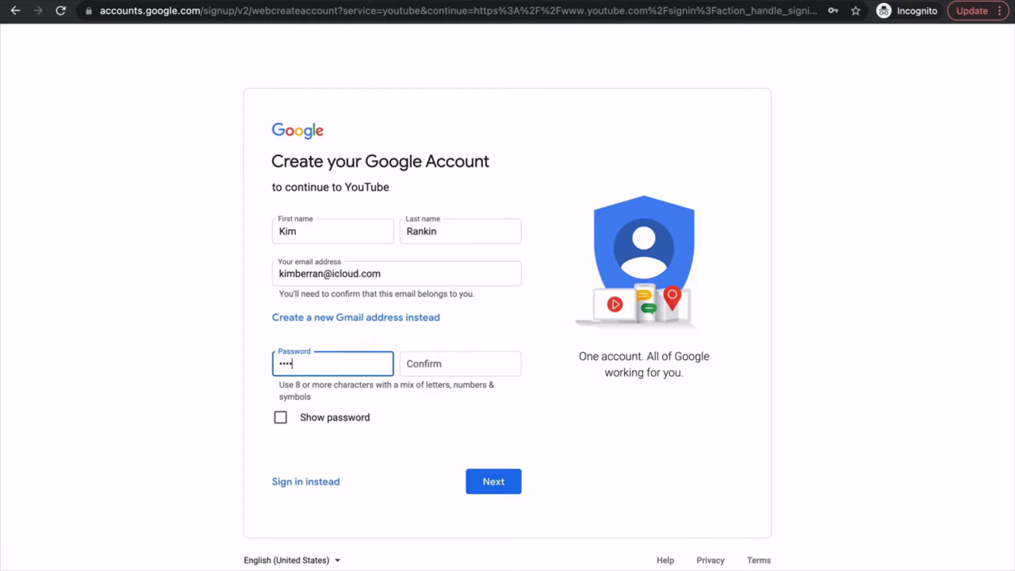
pyautogui.write('***')
pyautogui.press('Tab')
pyautogui.write('********')
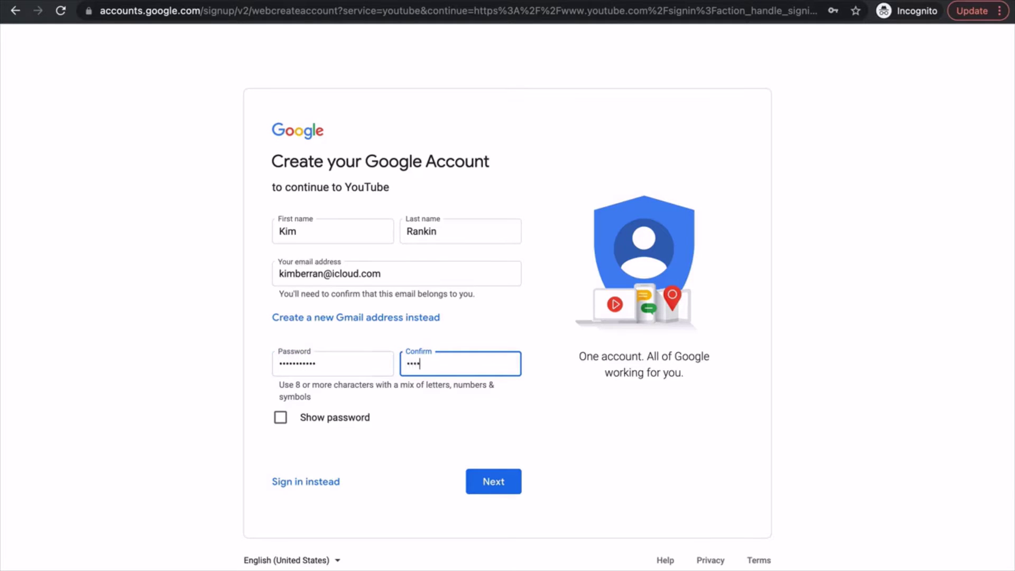
pyautogui.write('***')
pyautogui.click(489, 491)
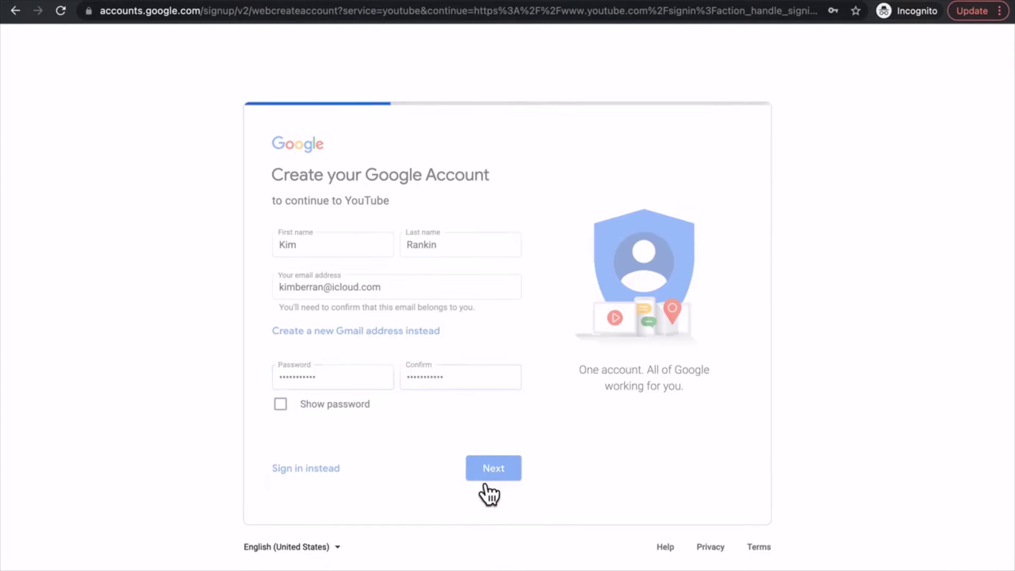
# Replace the weak password with a stronger one, confirm it, and resubmit.
pyautogui.click(317, 366)
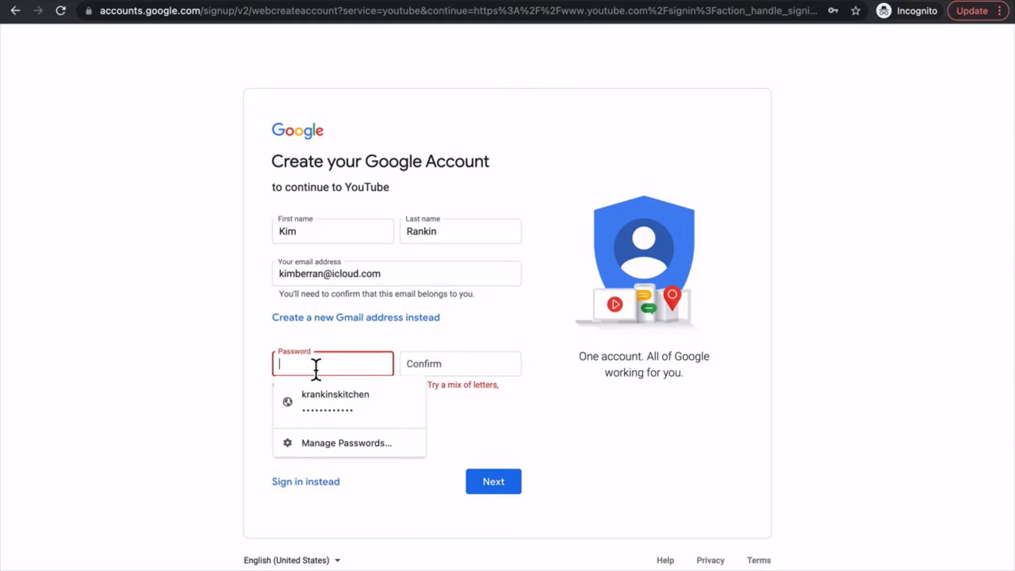
pyautogui.write('****')
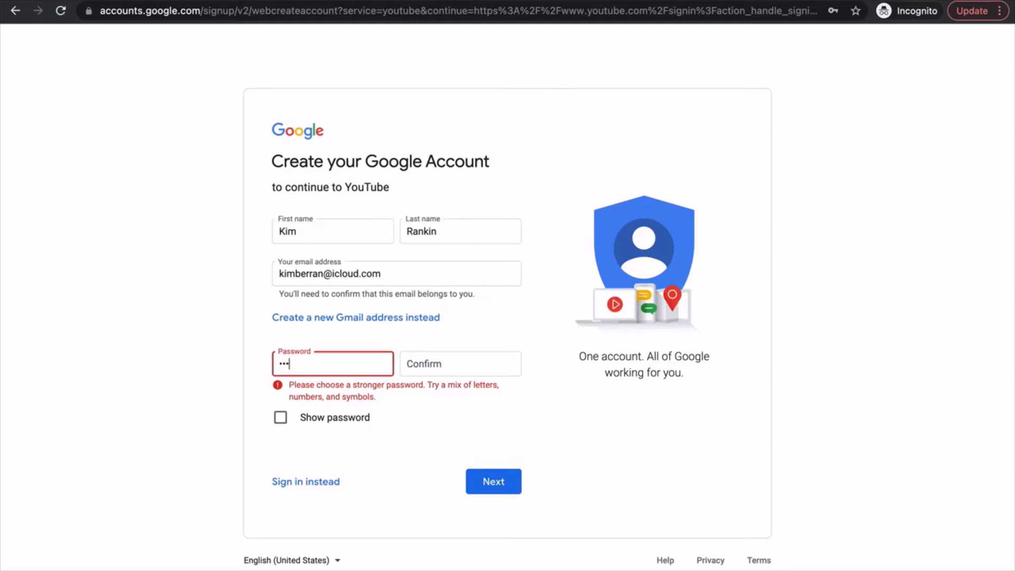
pyautogui.write('*****')
pyautogui.click(433, 365)
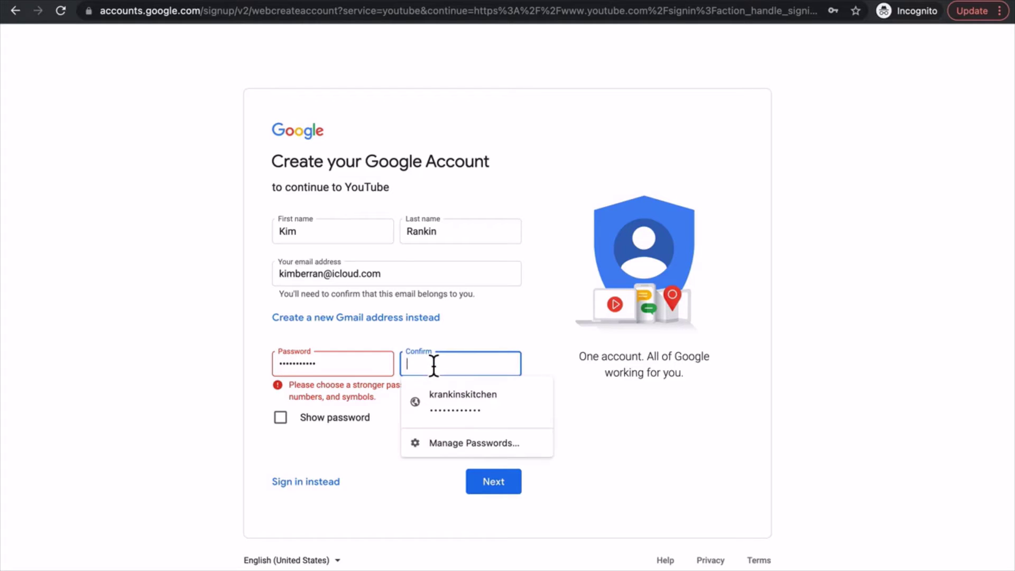
pyautogui.write('*****')
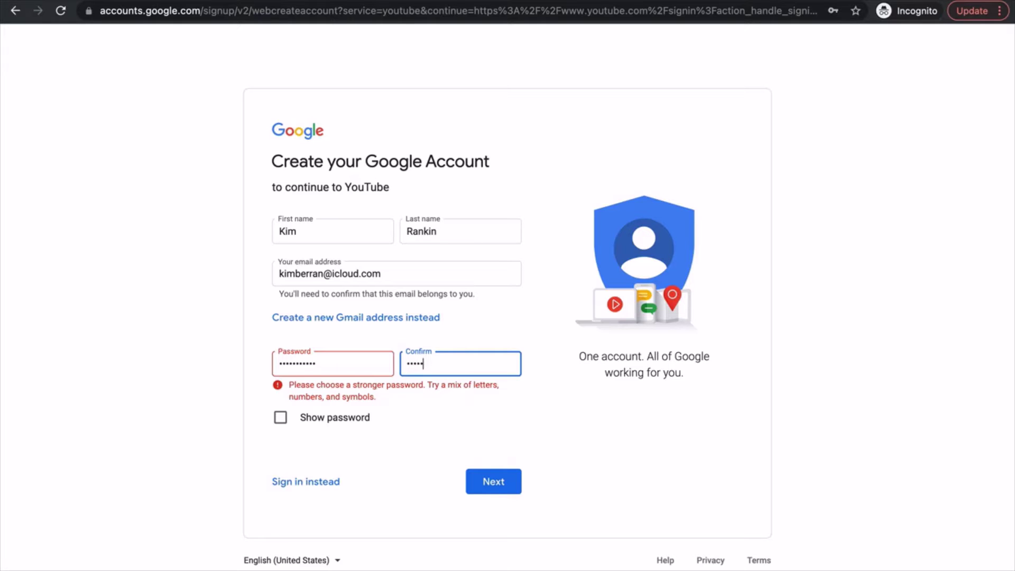
pyautogui.write('*****')
pyautogui.click(485, 484)
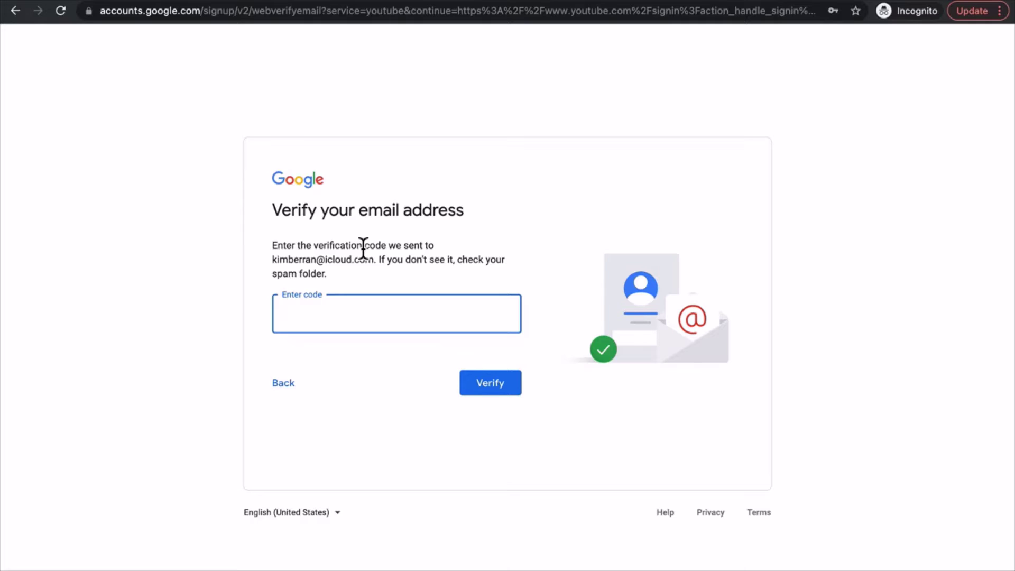
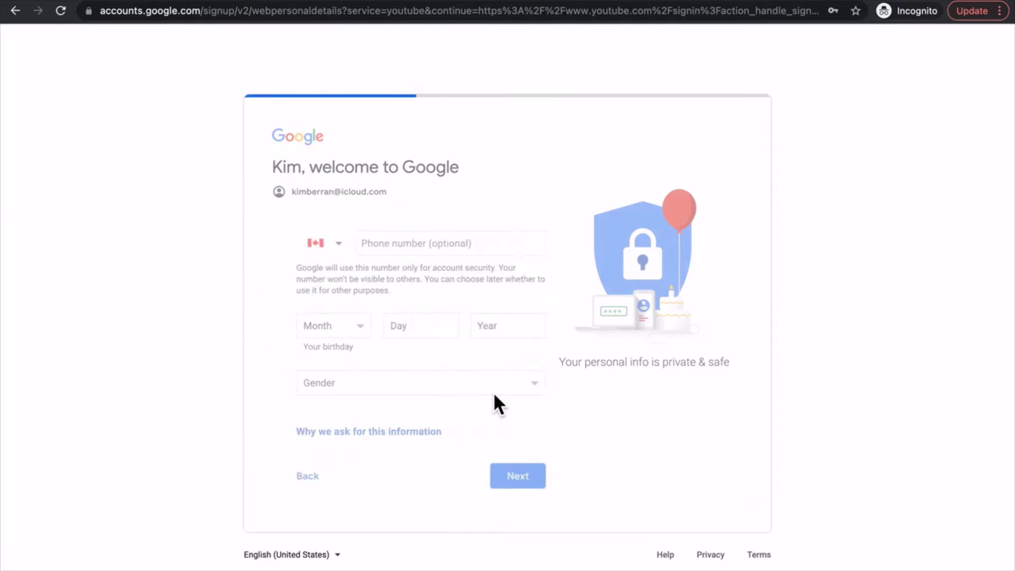
# Set the birthday to August 16, 1971 and the gender to Female.
pyautogui.click(338, 328)
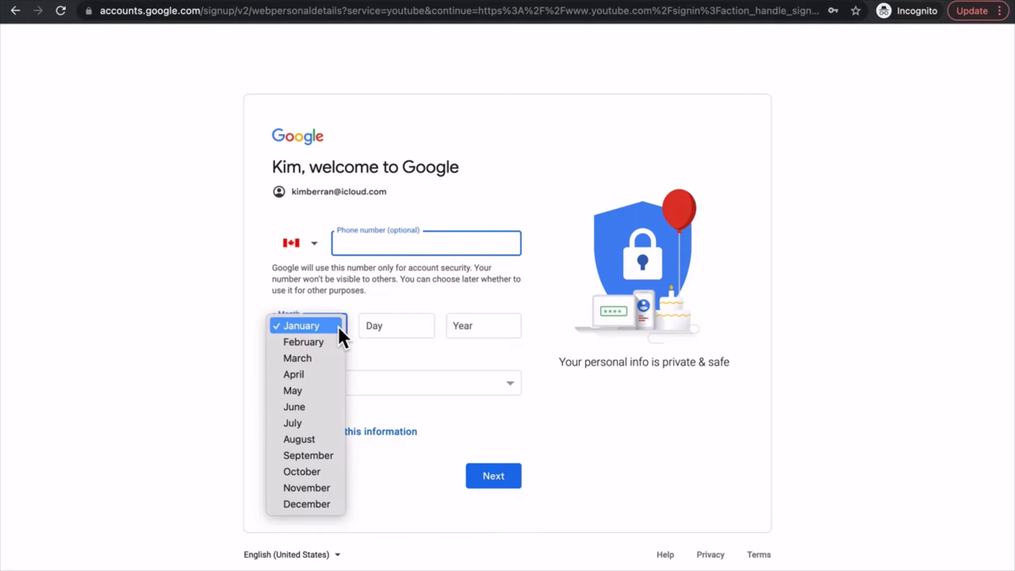
pyautogui.click(299, 438)
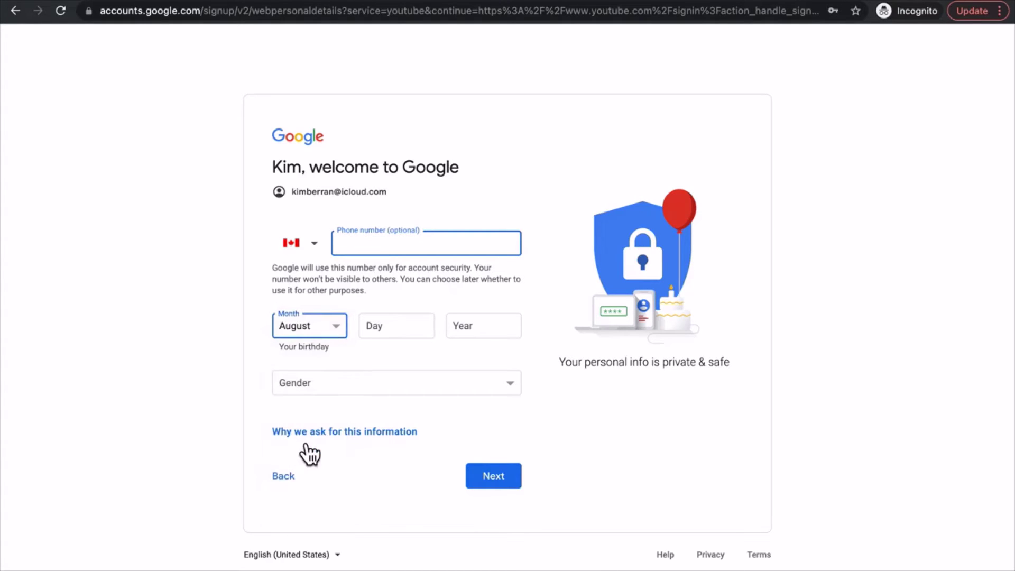
pyautogui.click(408, 332)
pyautogui.write('16')
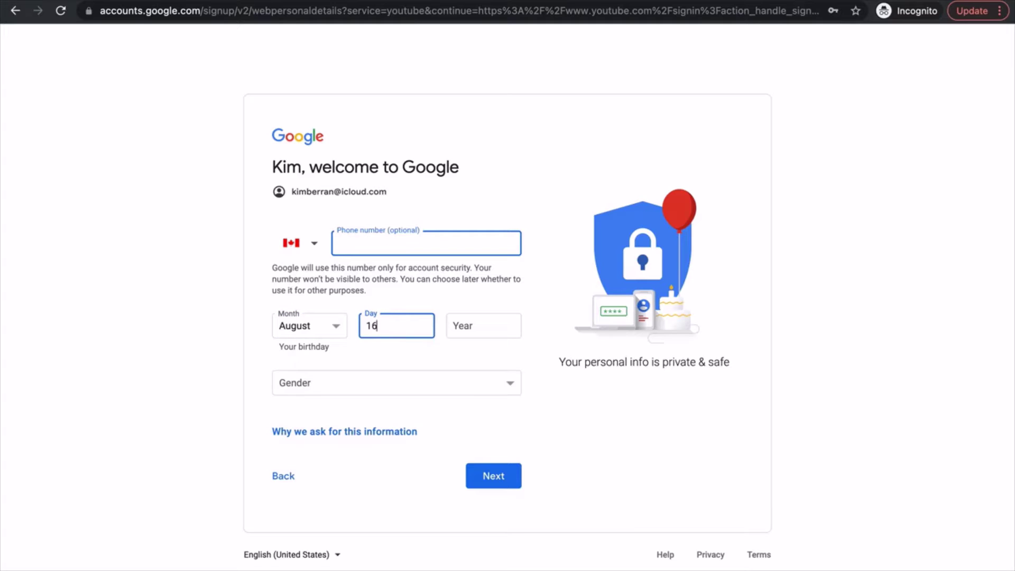
pyautogui.click(488, 335)
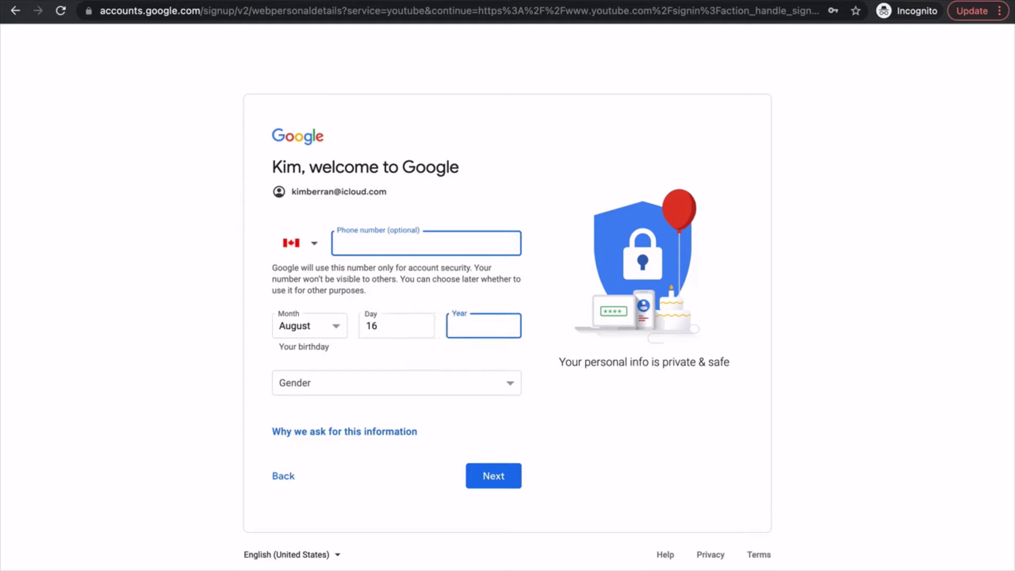
pyautogui.write('1971')
pyautogui.click(452, 400)
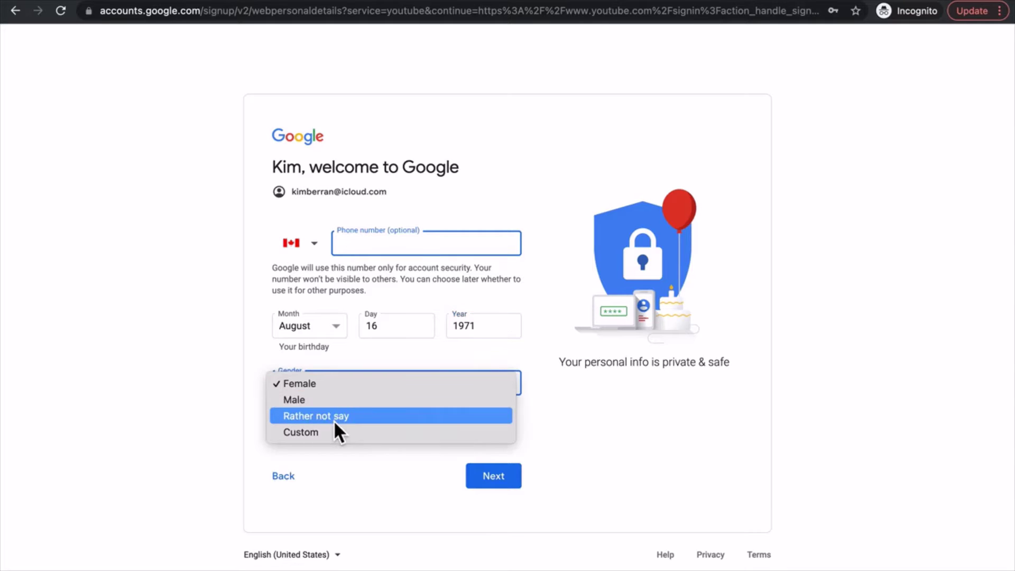
pyautogui.click(340, 383)
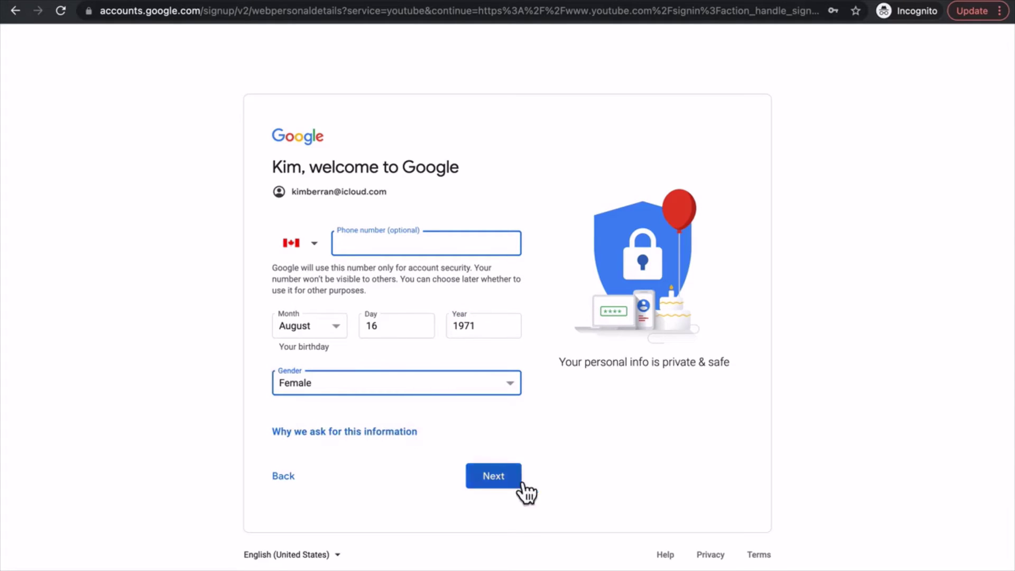
# Submit the personal details and agree to the Privacy and Terms.
pyautogui.click(491, 477)
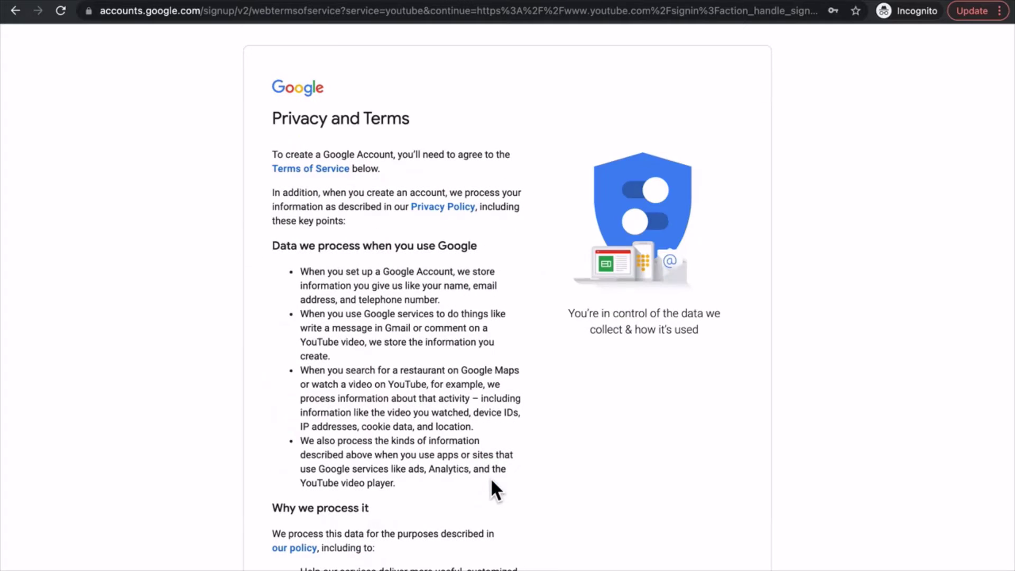
pyautogui.scroll(-10, 426, 307)
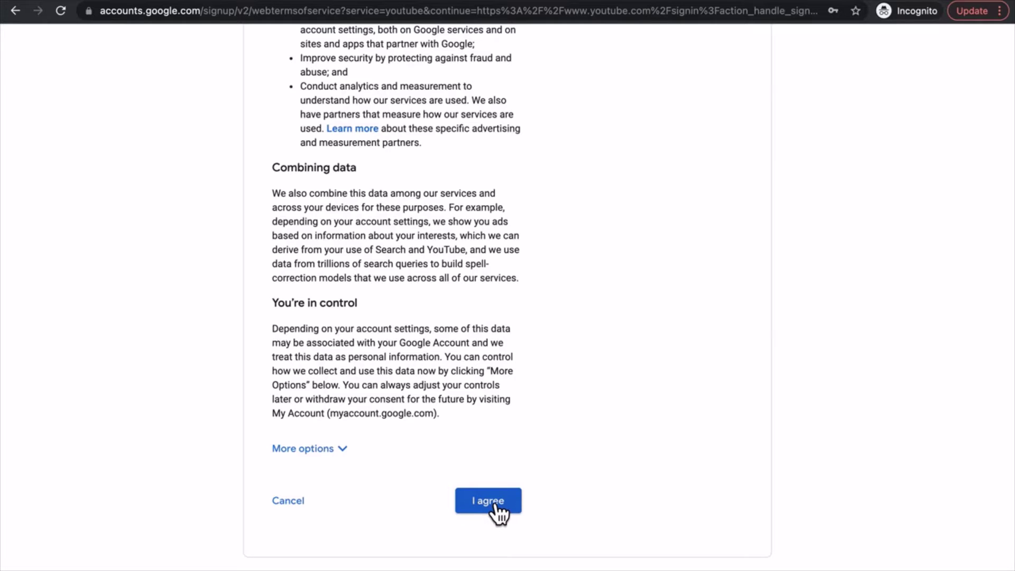
pyautogui.click(496, 508)
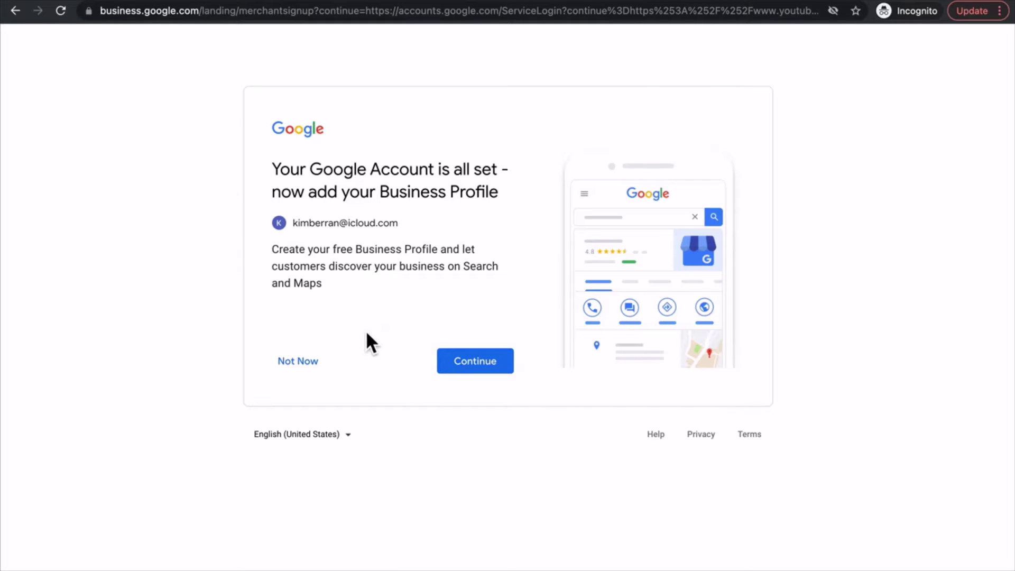
# Start a new Business Profile and enter 'Cooking show' as the business name.
pyautogui.click(475, 370)
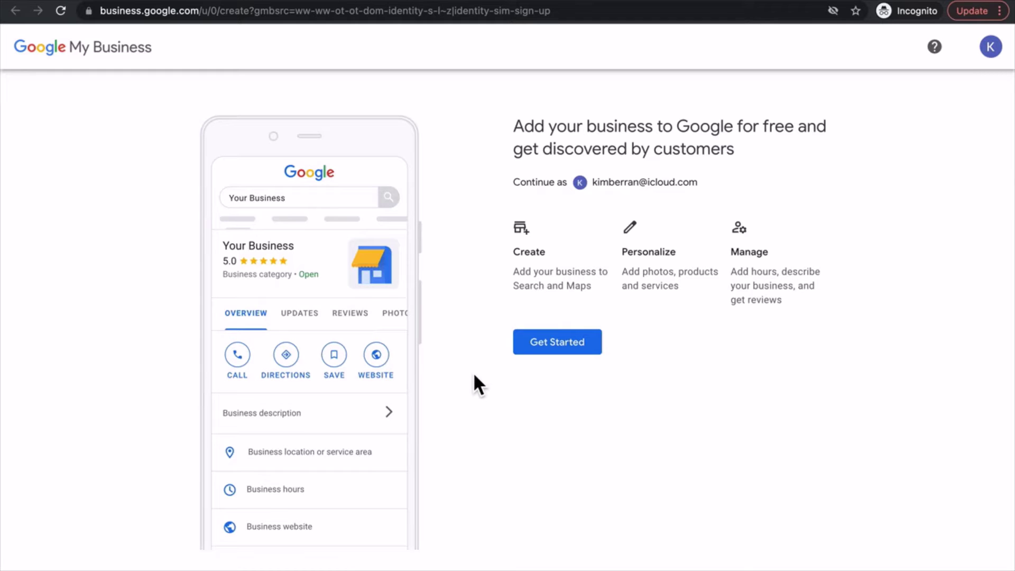
pyautogui.click(571, 362)
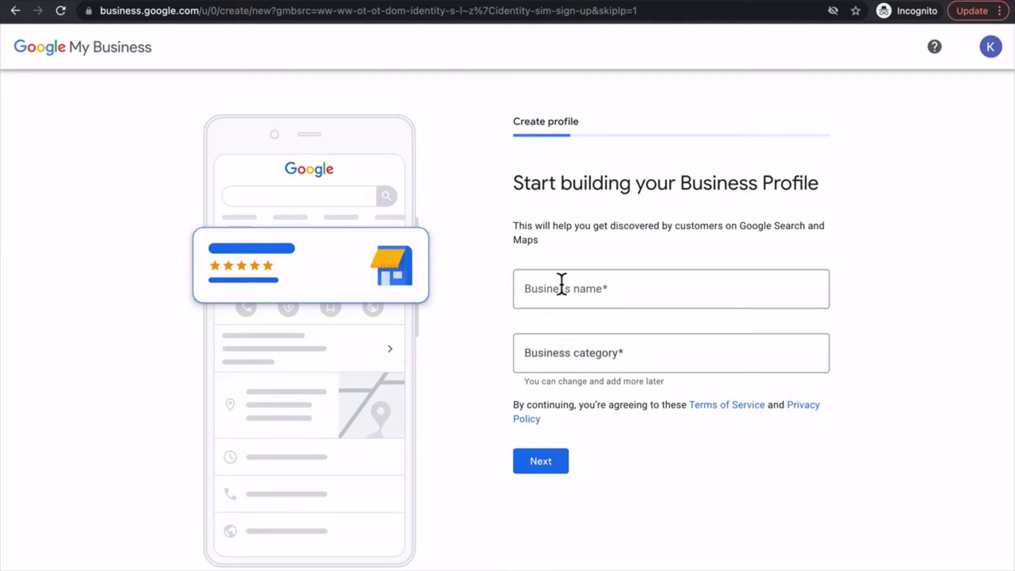
pyautogui.click(629, 298)
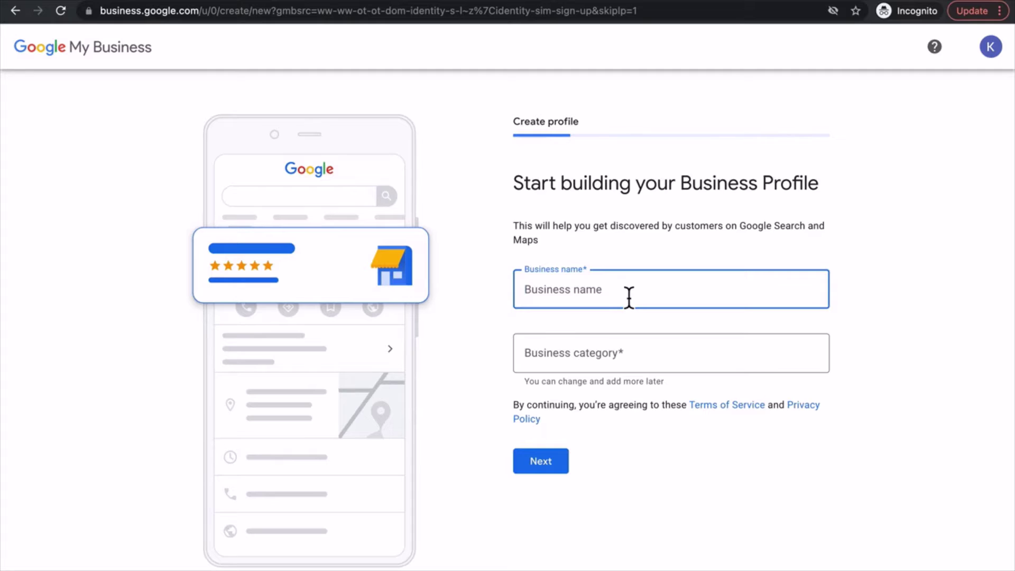
pyautogui.write('Cookin ')
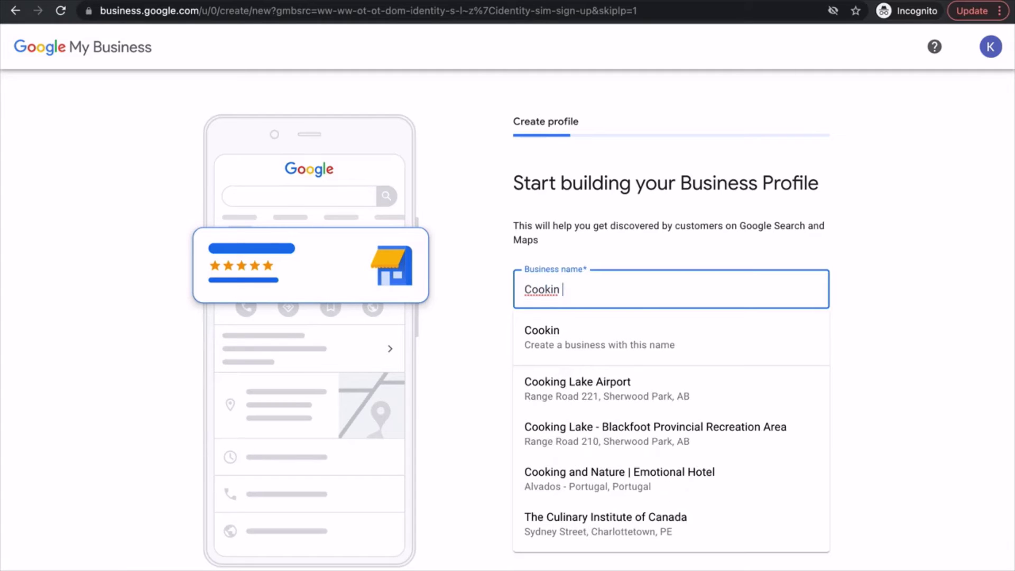
pyautogui.write('g show')
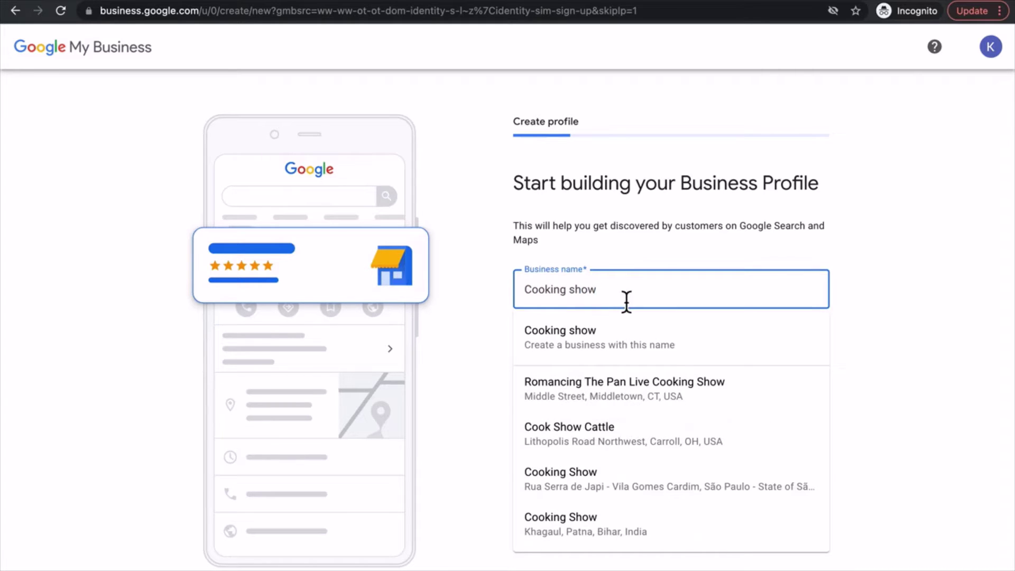
pyautogui.press('Return')
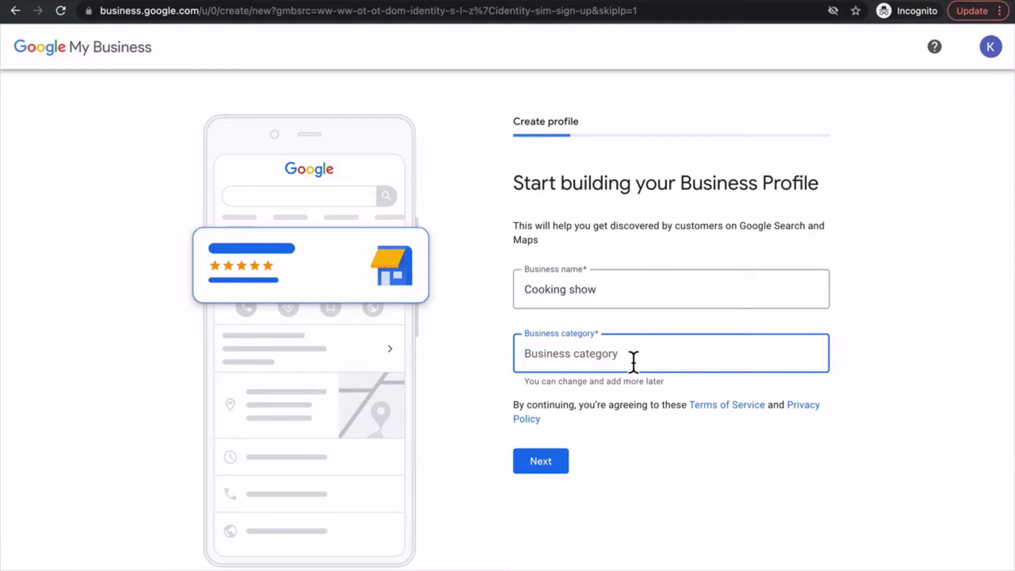
# Replace the rejected 'Food' category with Kitchenware Shop and submit the name and category.
pyautogui.write('Food')
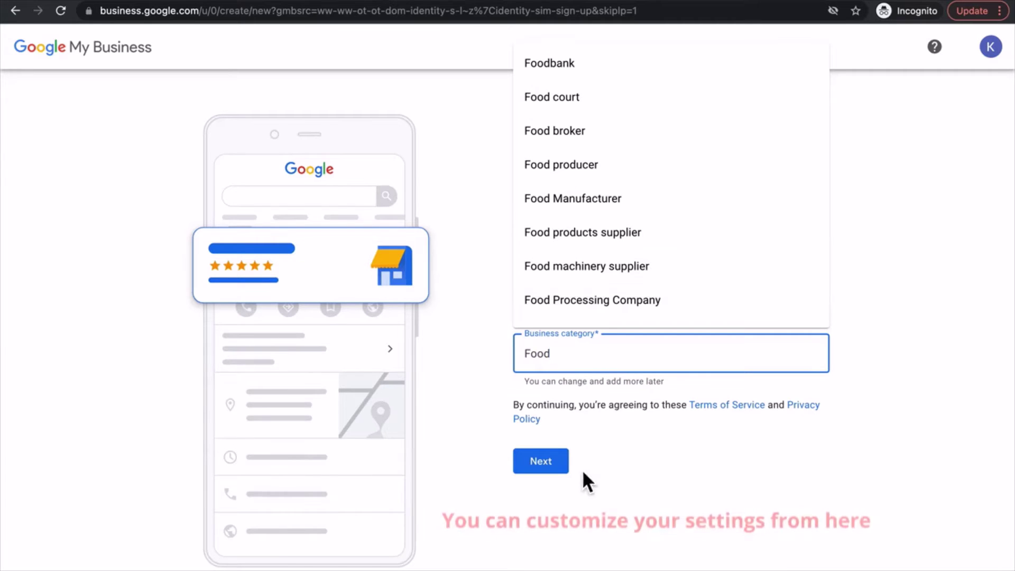
pyautogui.click(566, 465)
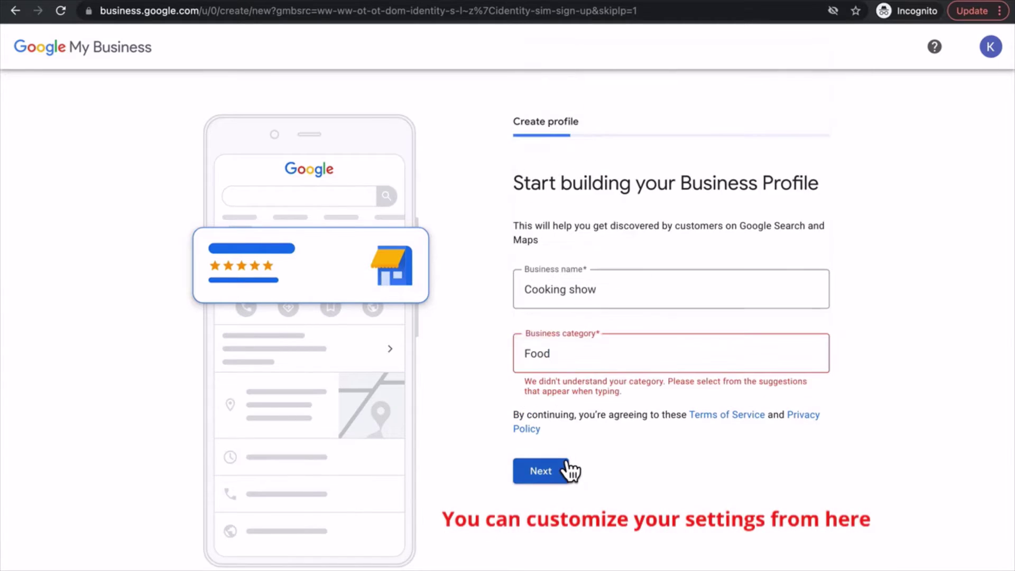
pyautogui.click(614, 364)
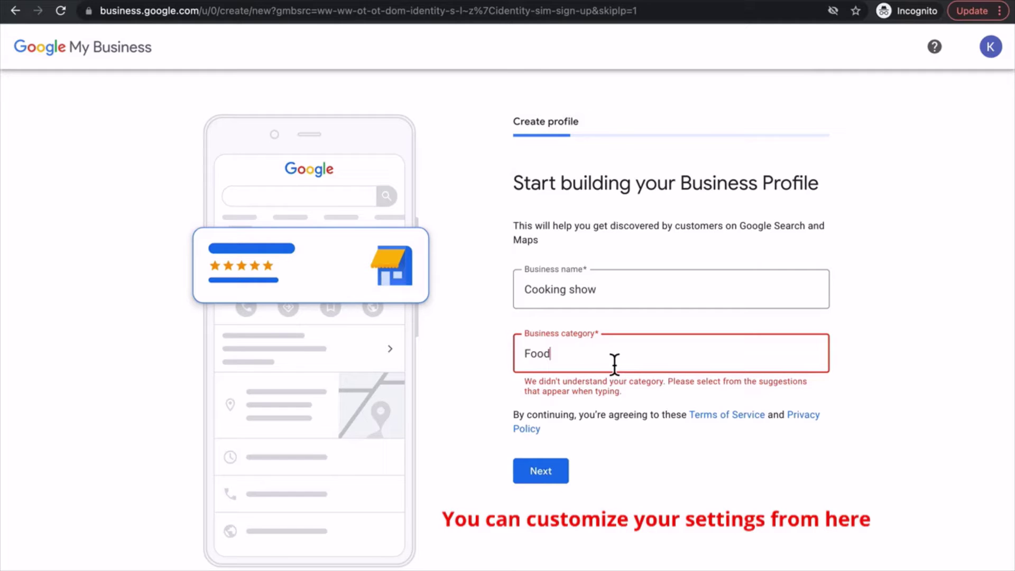
pyautogui.press('BackSpace')
pyautogui.press('BackSpace')
pyautogui.press('BackSpace')
pyautogui.press('BackSpace')
pyautogui.press('BackSpace')
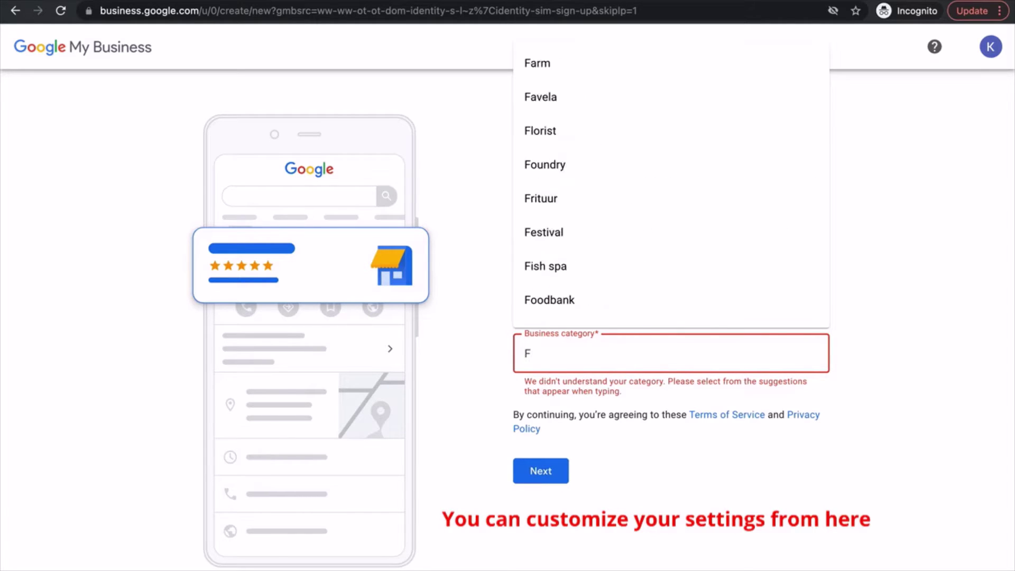
pyautogui.write('kitch')
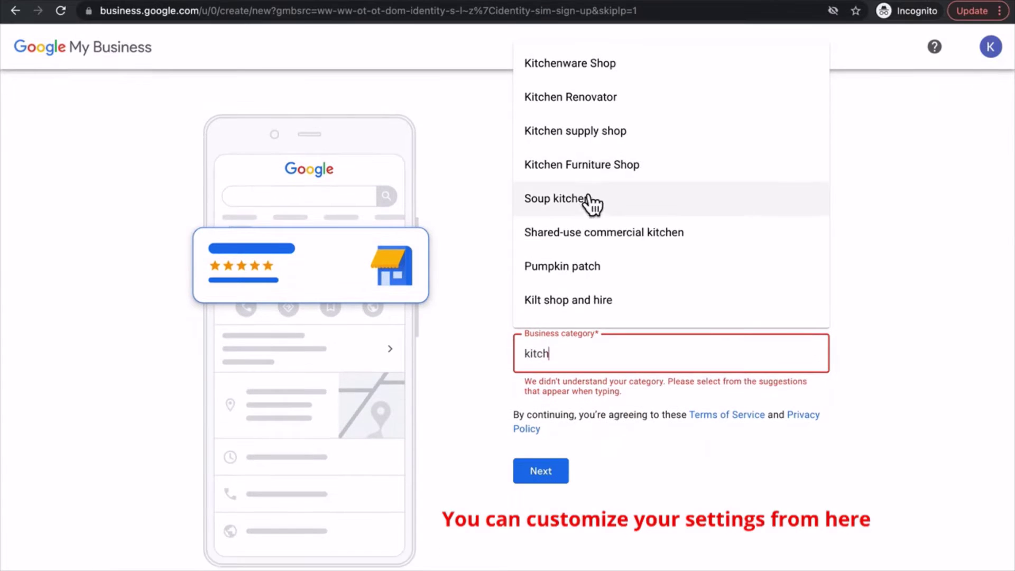
pyautogui.click(584, 70)
pyautogui.click(541, 465)
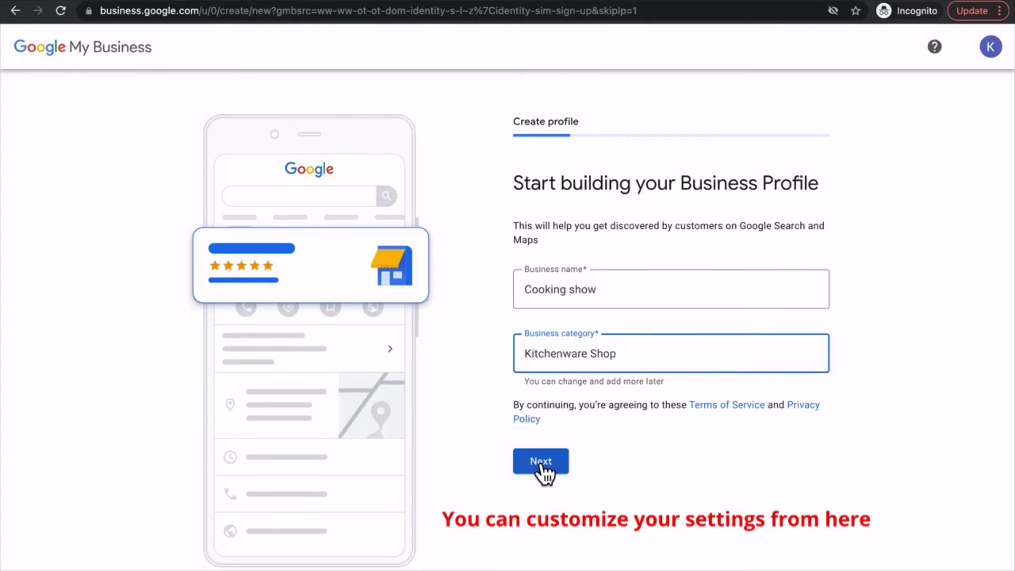
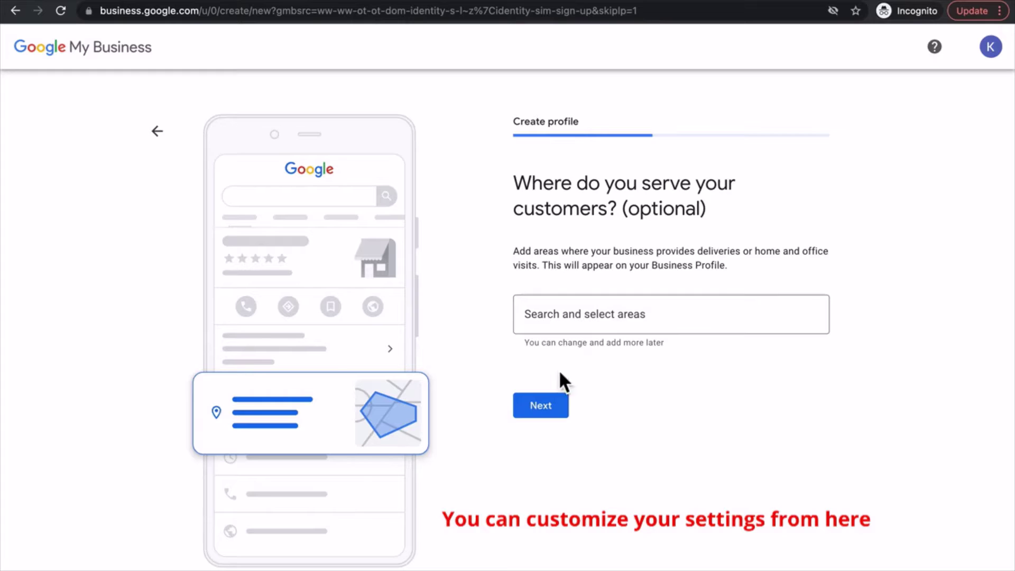
# Skip the service-area question, browse the region list, and enter 'Cooking show' as the channel name.
pyautogui.click(543, 406)
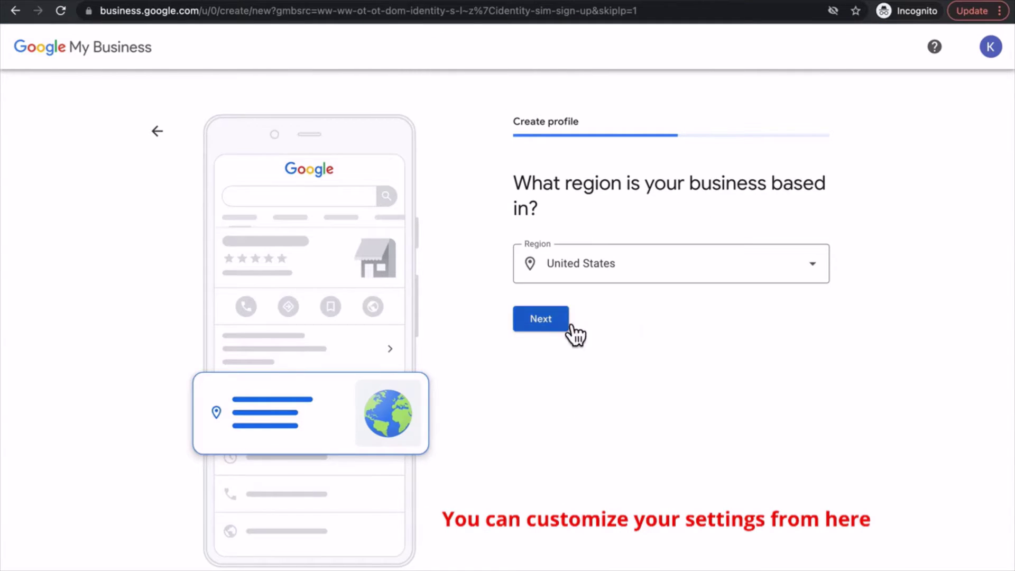
pyautogui.click(822, 278)
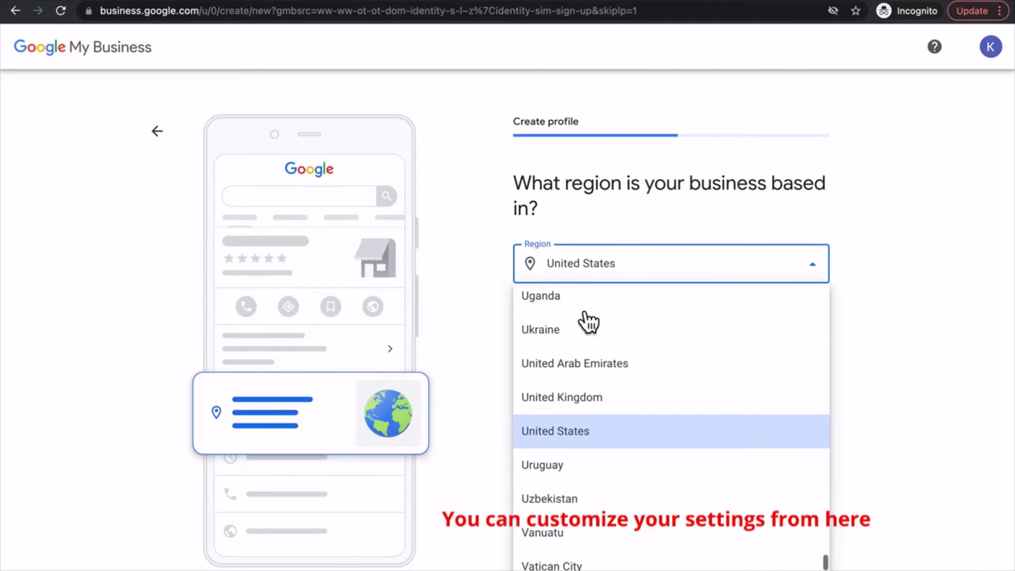
pyautogui.scroll(-4, 582, 399)
pyautogui.scroll(15, 580, 400)
pyautogui.scroll(20, 580, 400)
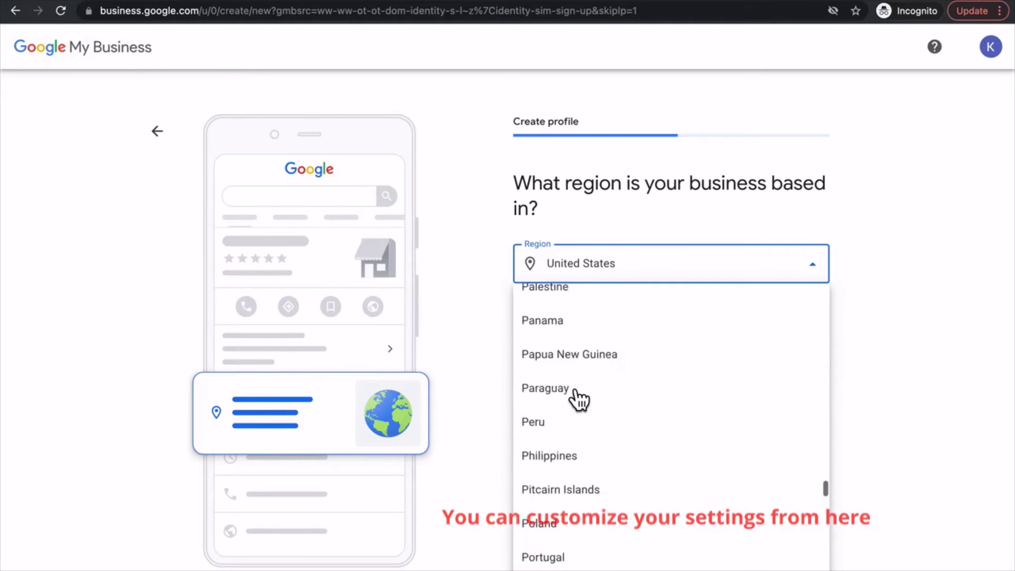
pyautogui.scroll(20, 580, 401)
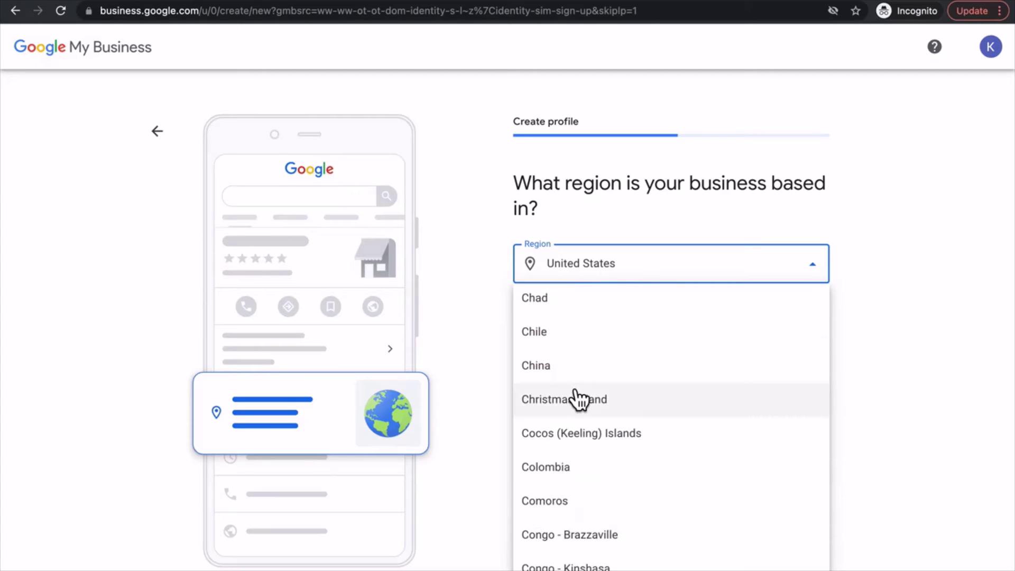
pyautogui.scroll(20, 580, 401)
pyautogui.scroll(-1, 582, 530)
pyautogui.scroll(-4, 587, 542)
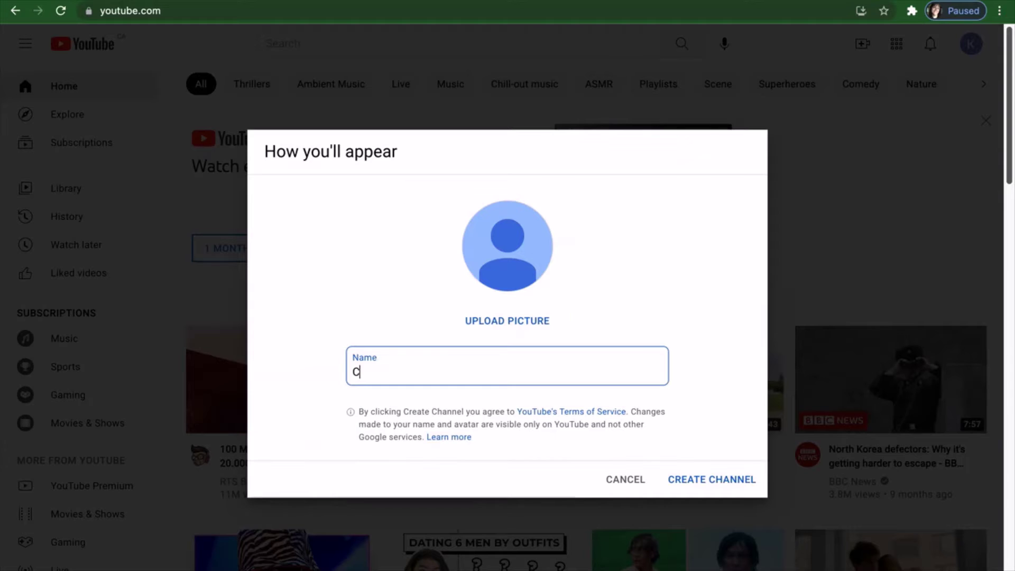
pyautogui.write('ooking show')
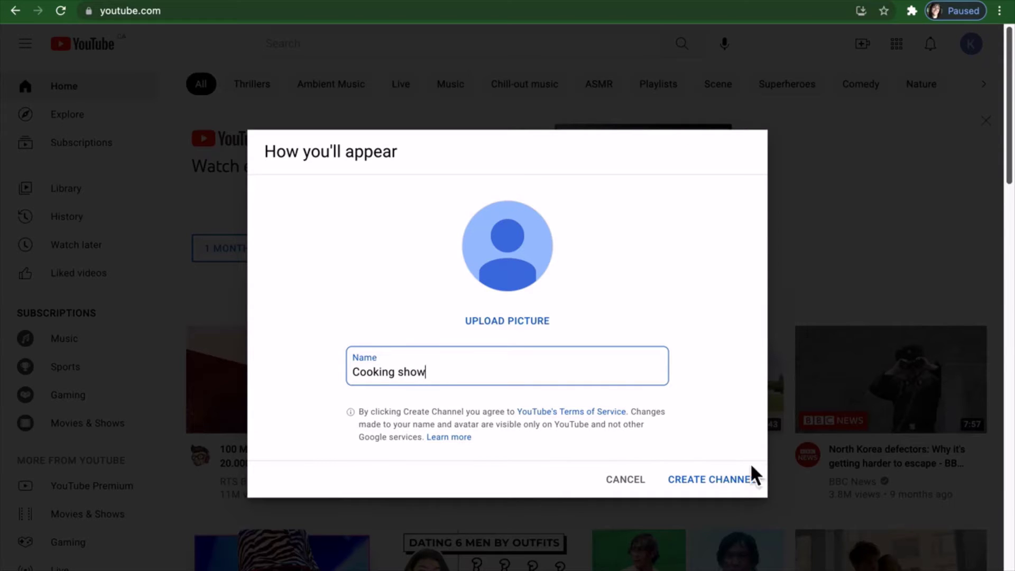
# Create the Cooking show channel and open its Channel customization layout page.
pyautogui.click(729, 481)
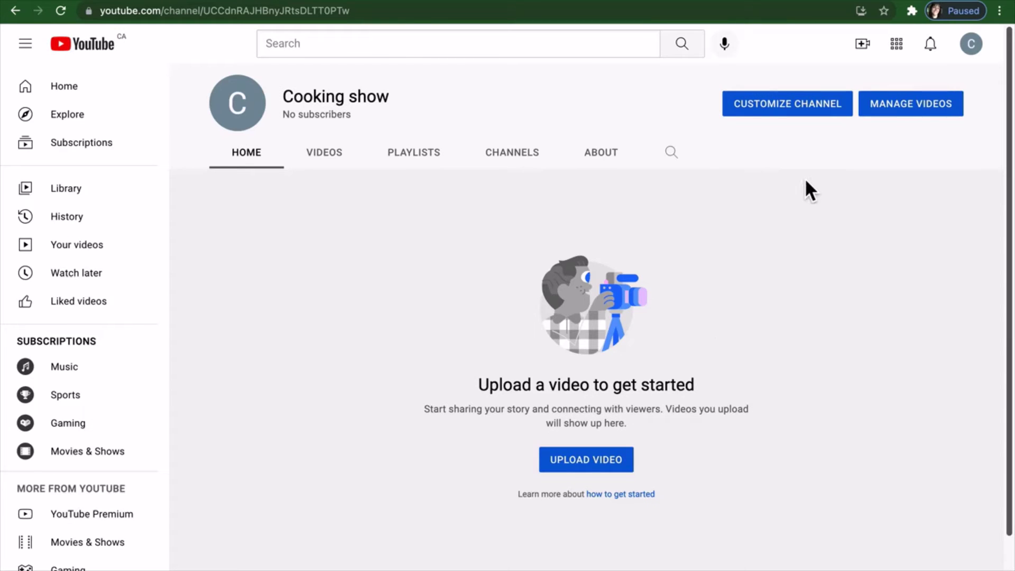
pyautogui.click(796, 105)
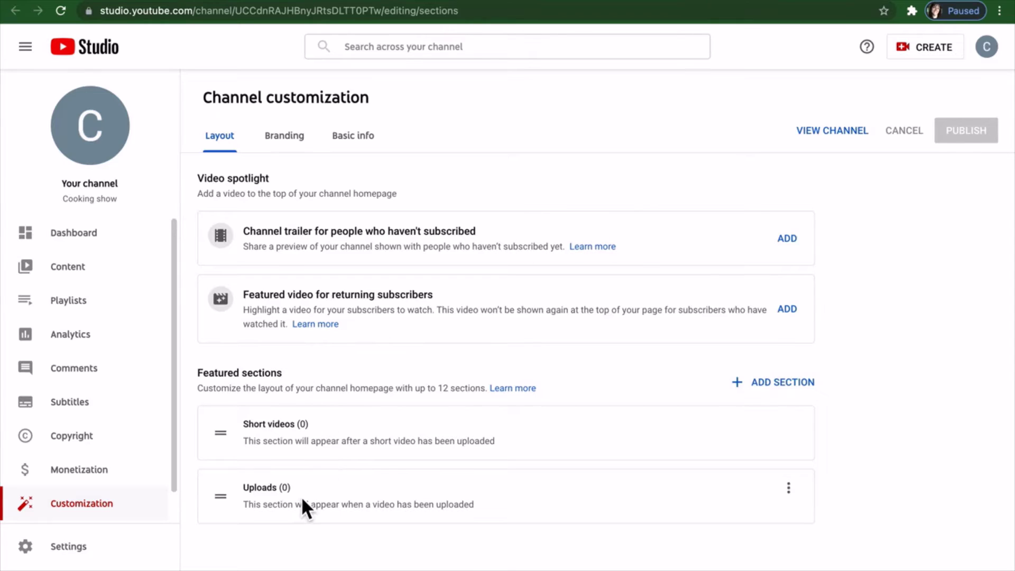
# Check the Monetization requirements, then view the Cooking show dashboard with 0 subscribers.
pyautogui.click(99, 478)
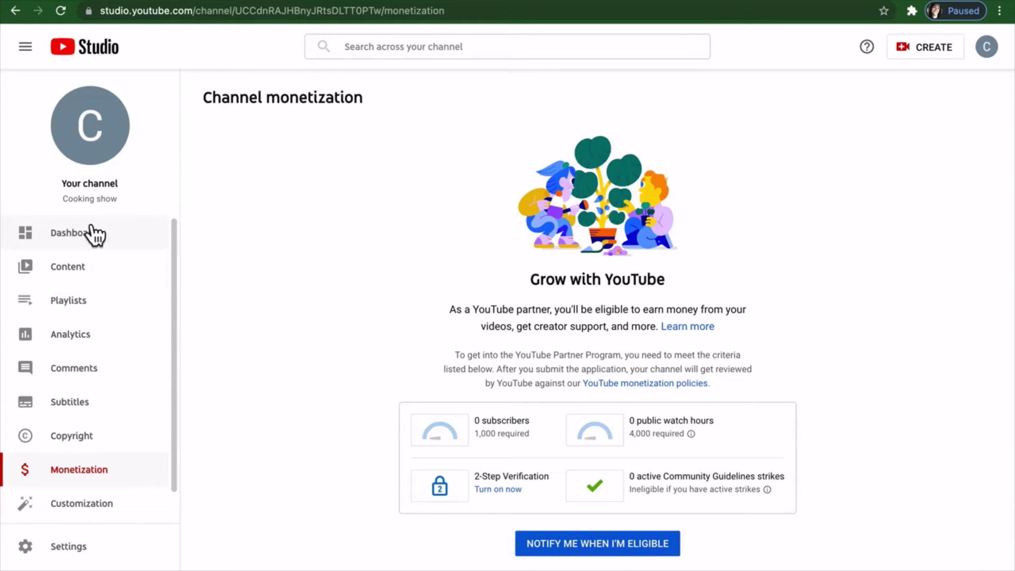
pyautogui.click(94, 244)
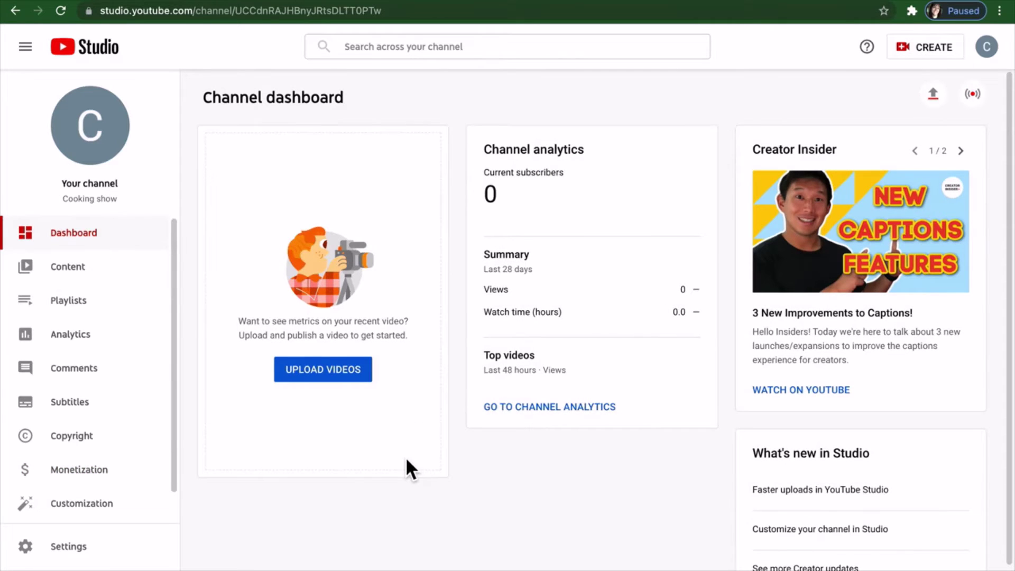
# Upload Egg Bites (18).mp4 from the Downloads folder as a new video.
pyautogui.click(344, 390)
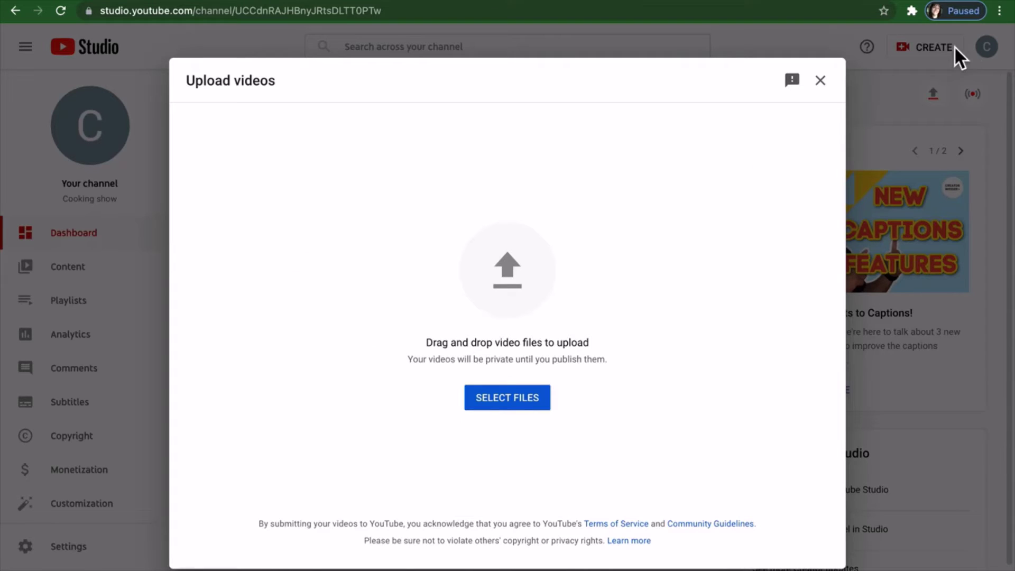
pyautogui.click(526, 406)
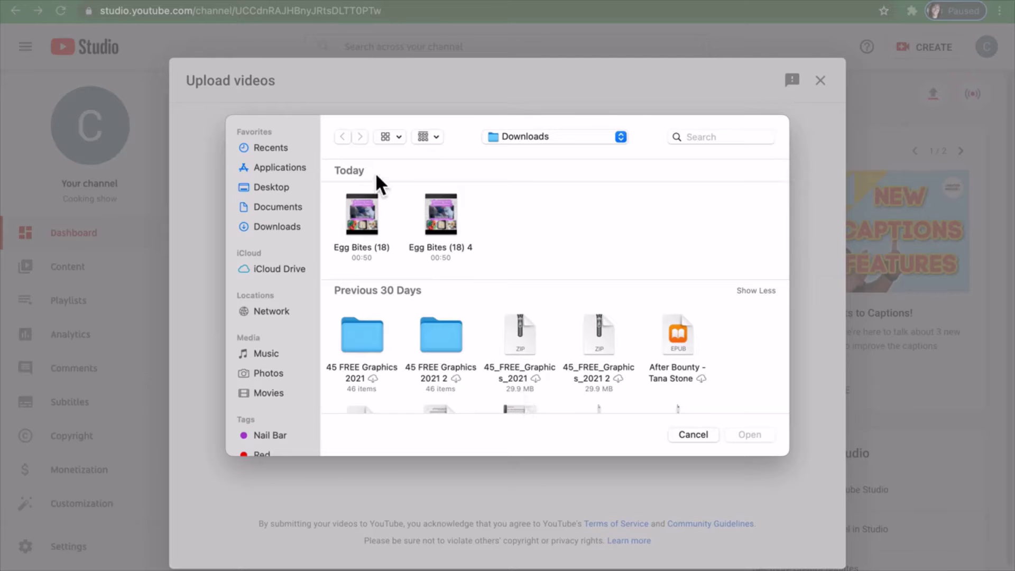
pyautogui.doubleClick(366, 224)
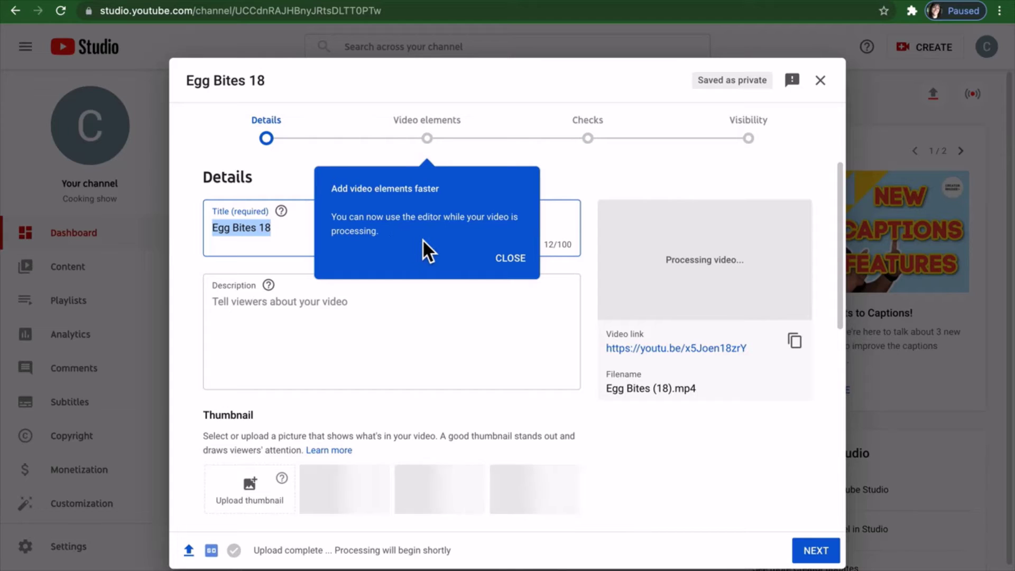
# Replace the title 'Egg Bites 18' with 'Egg Bites feature', leaving the description empty.
pyautogui.click(511, 260)
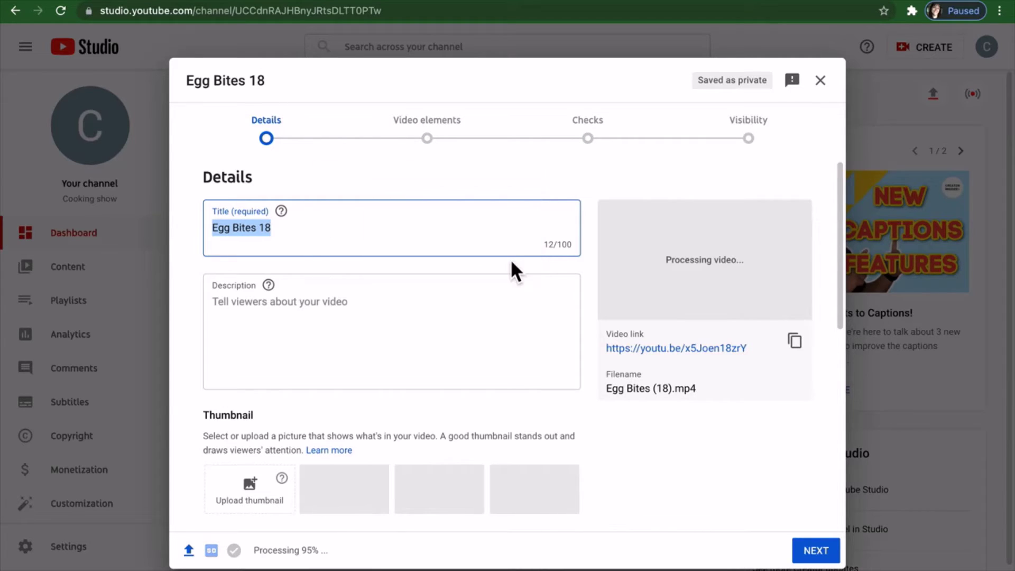
pyautogui.click(268, 317)
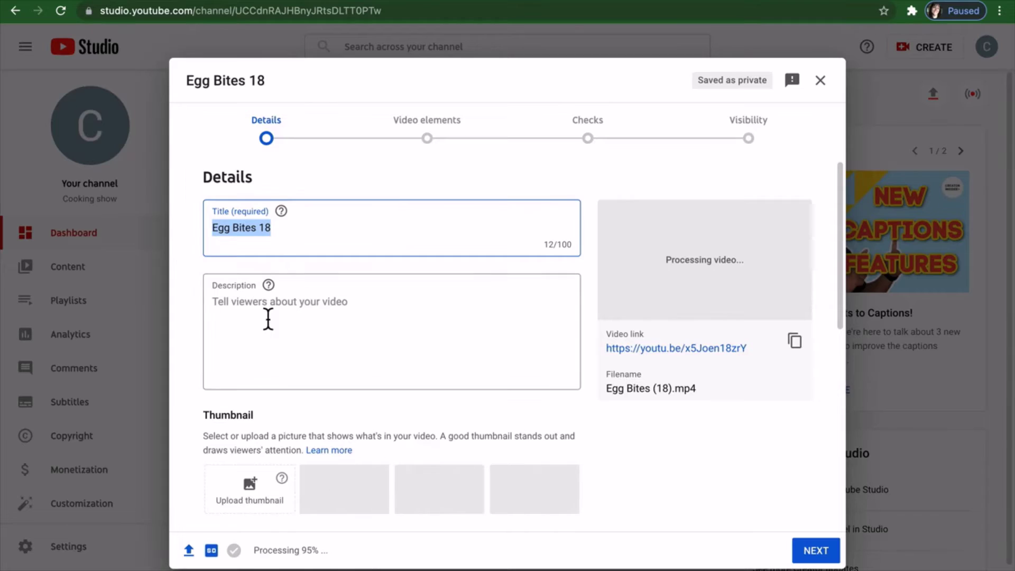
pyautogui.click(286, 241)
pyautogui.hotkey('ctrl', 'a')
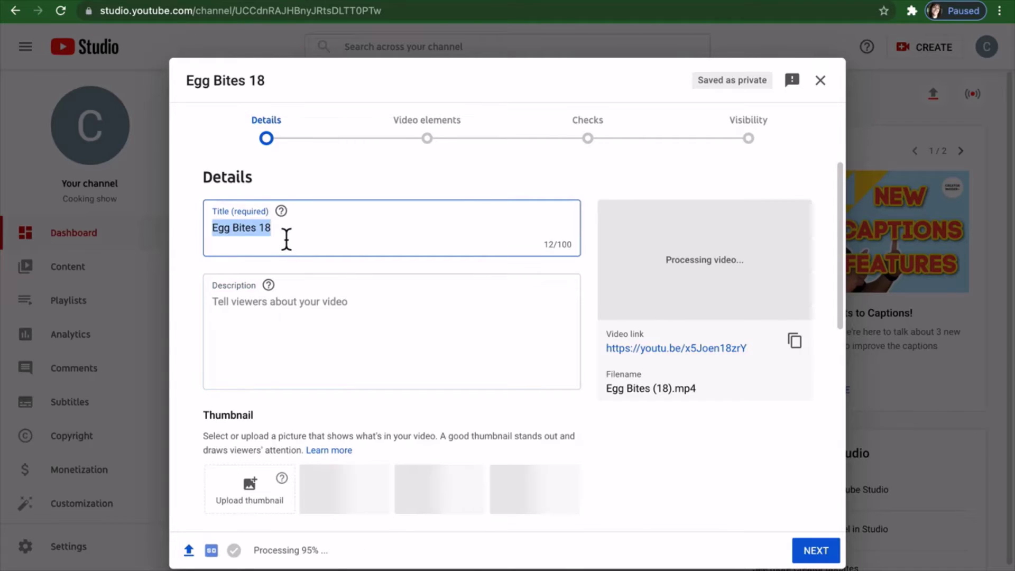
pyautogui.write('E')
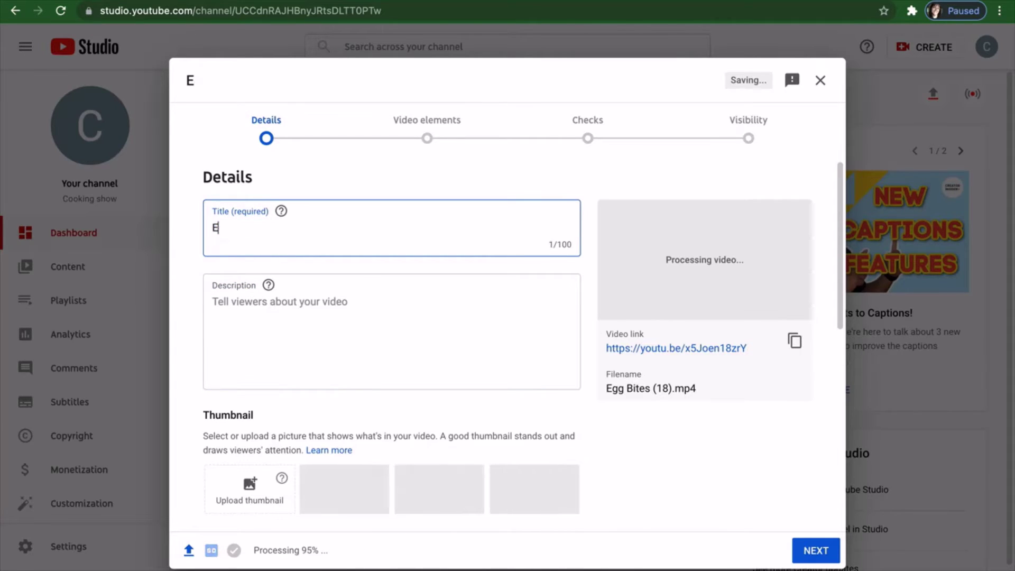
pyautogui.write('gg  Bi')
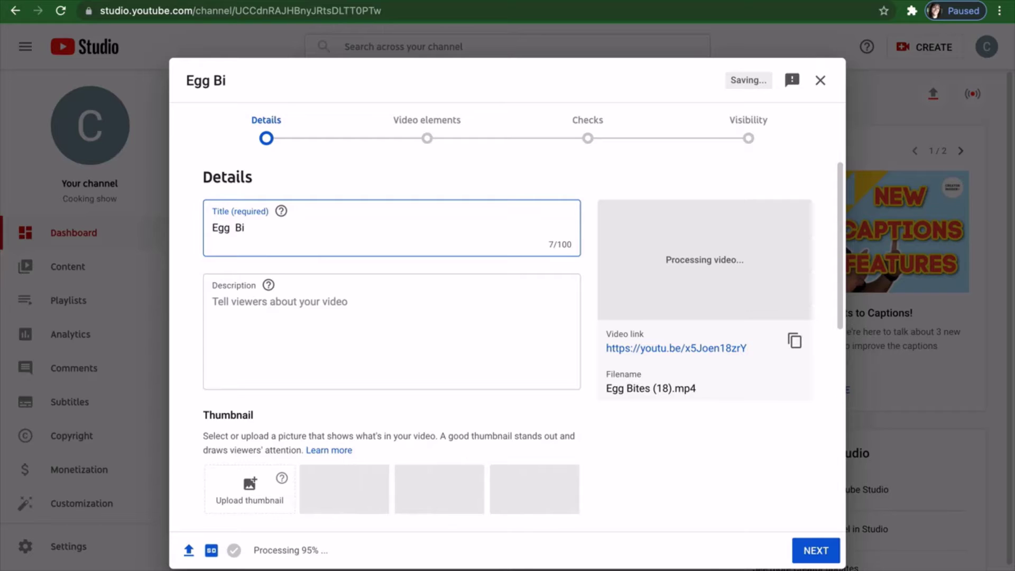
pyautogui.write('tes')
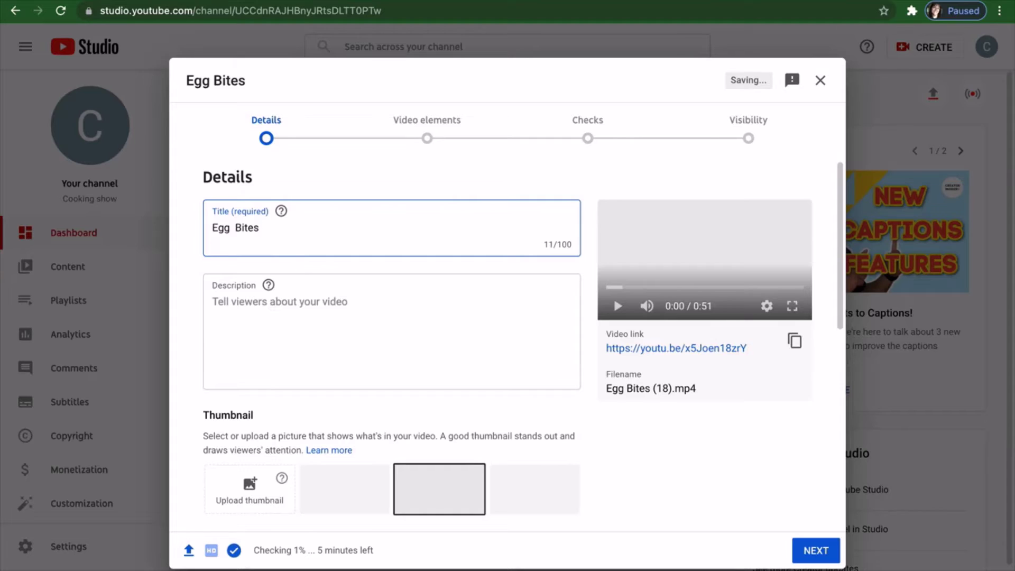
pyautogui.write(' feature')
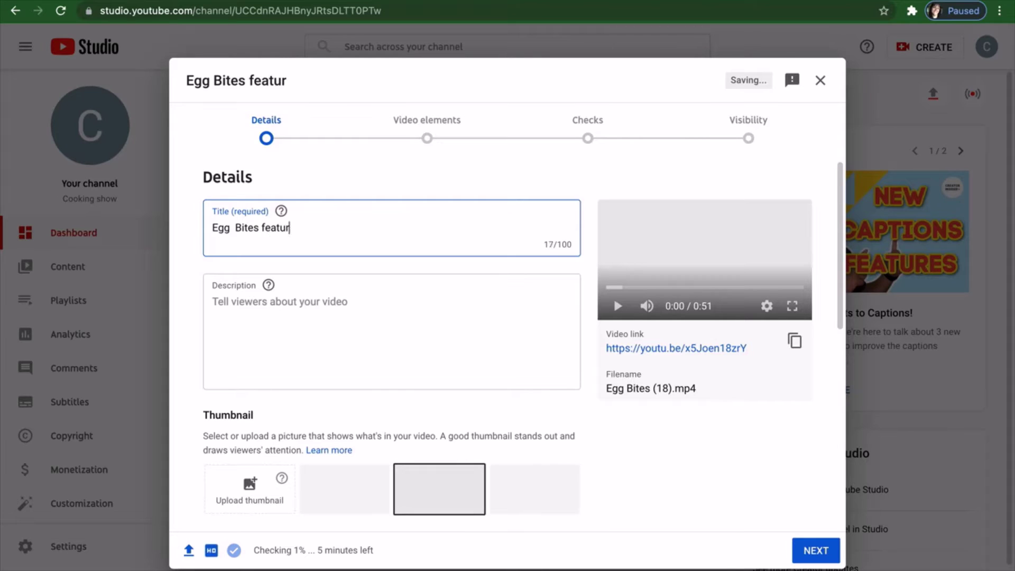
pyautogui.click(226, 319)
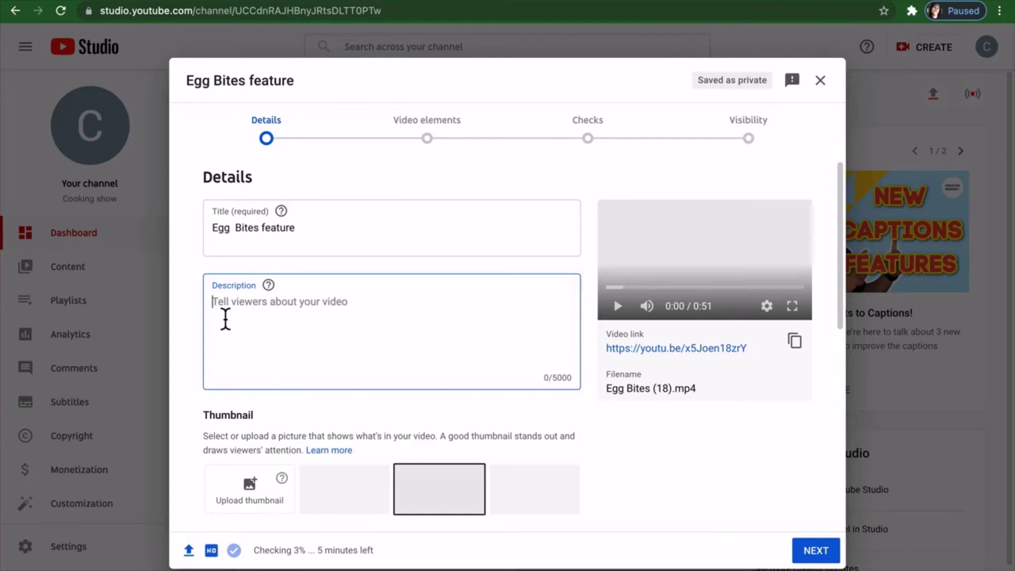
pyautogui.scroll(-3, 553, 444)
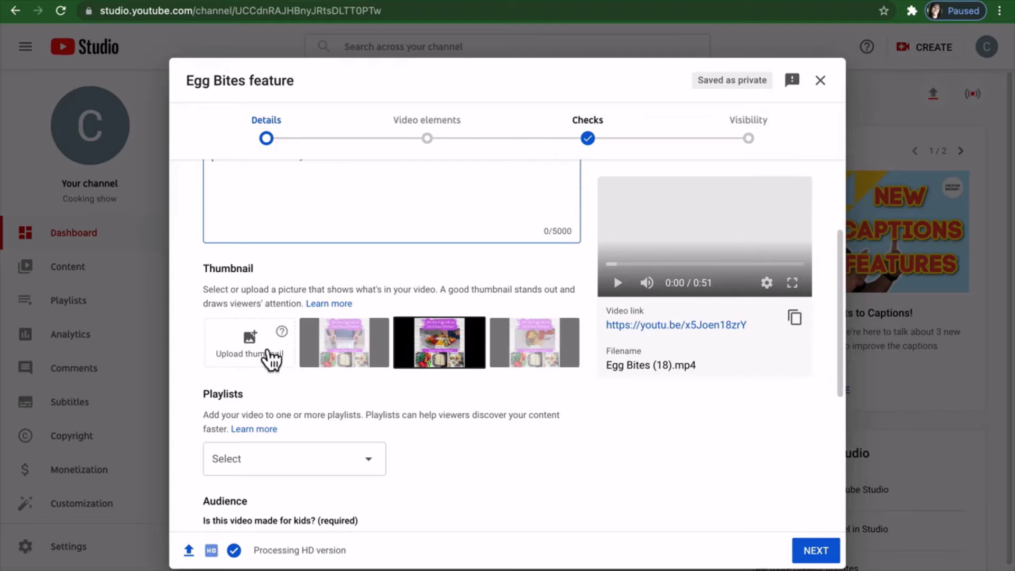
# Set the audience to 'Yes, it's made for kids' and continue to Video elements.
pyautogui.scroll(-3, 475, 468)
pyautogui.scroll(-1, 475, 467)
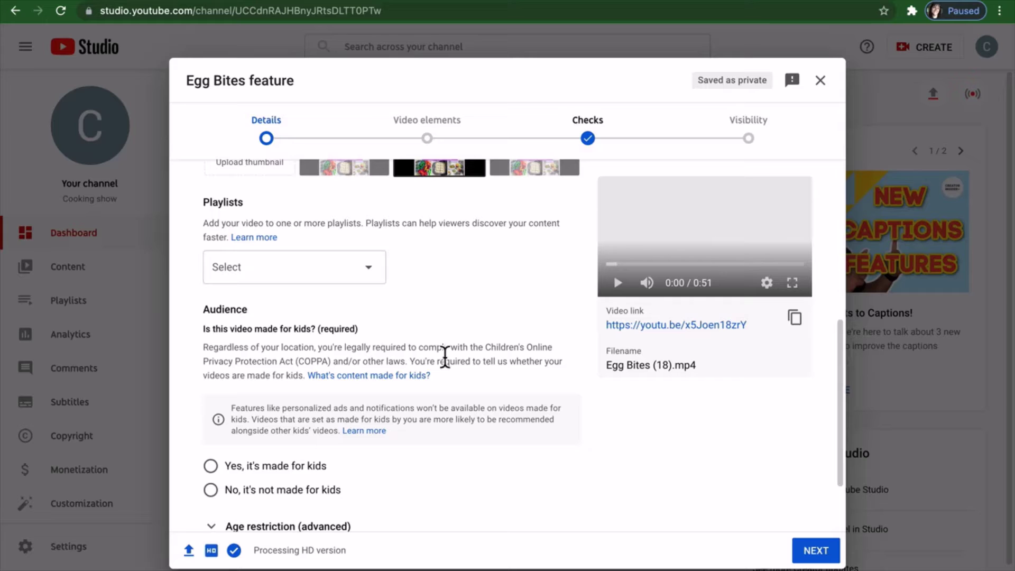
pyautogui.scroll(-1, 478, 450)
pyautogui.scroll(-1, 477, 450)
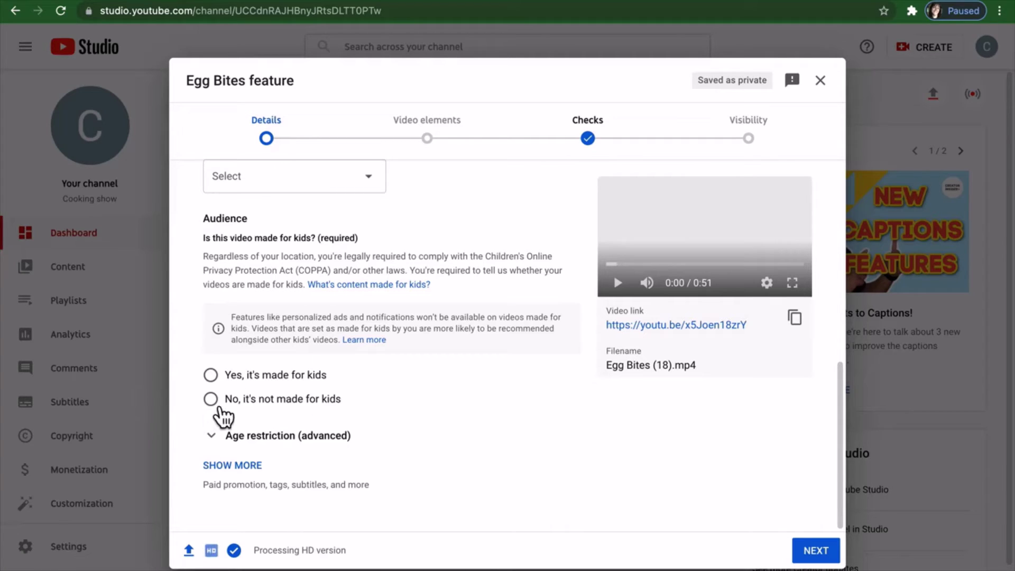
pyautogui.click(220, 380)
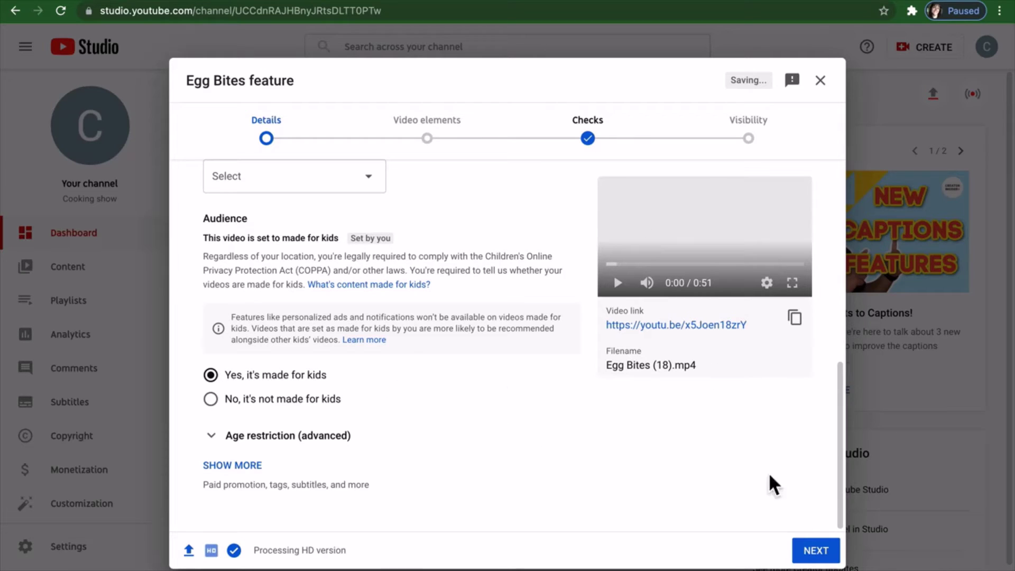
pyautogui.click(819, 552)
pyautogui.click(818, 552)
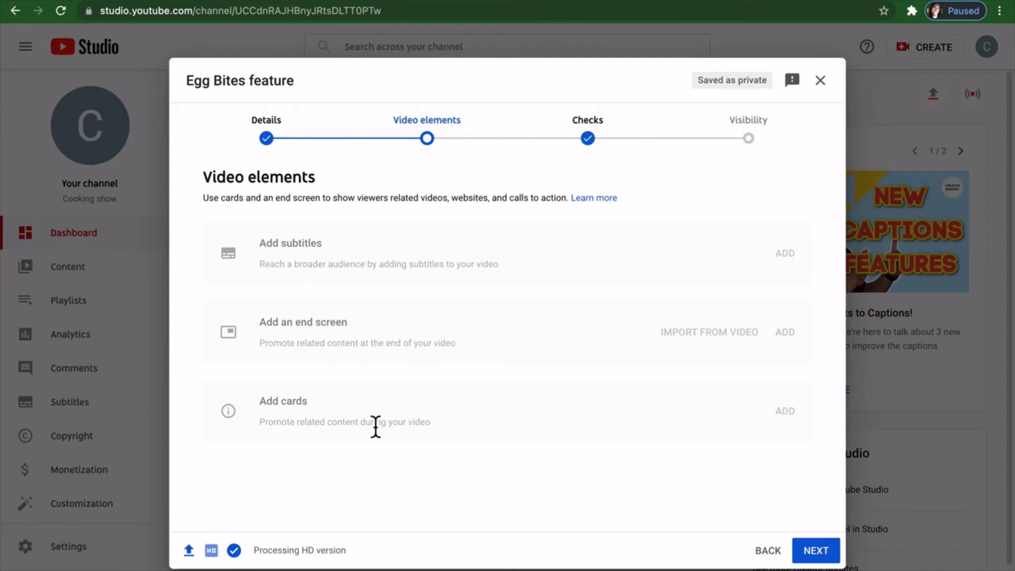
# Pass Video elements and the copyright Checks with no issues to reach Visibility.
pyautogui.click(827, 562)
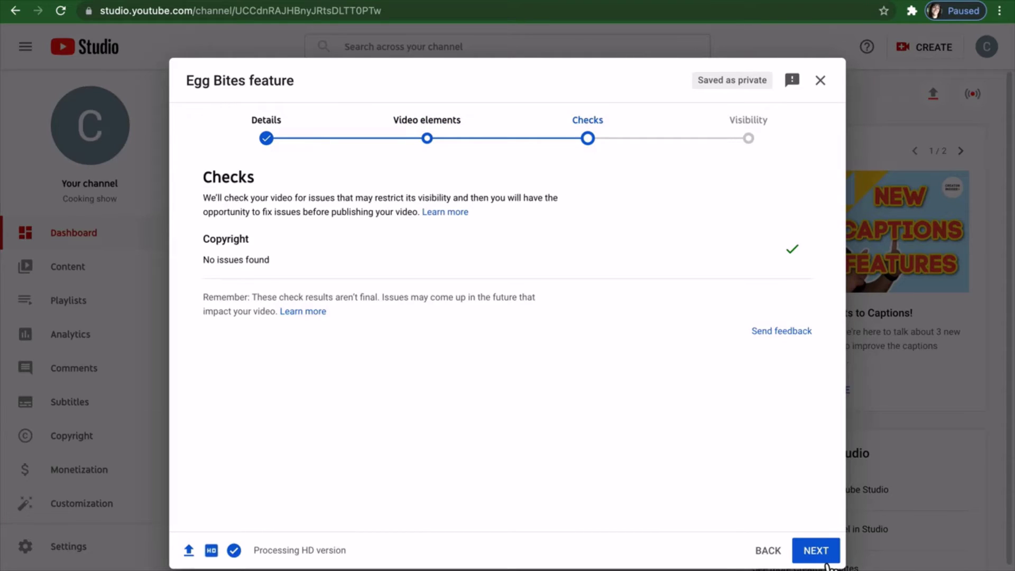
pyautogui.click(826, 562)
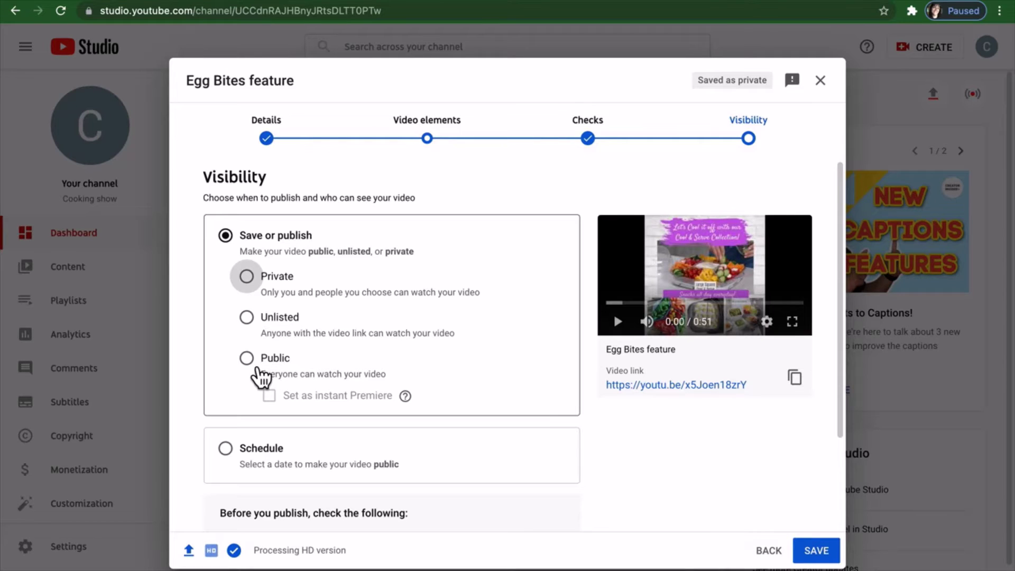
# Set Egg Bites feature's visibility to Public and publish it.
pyautogui.click(260, 377)
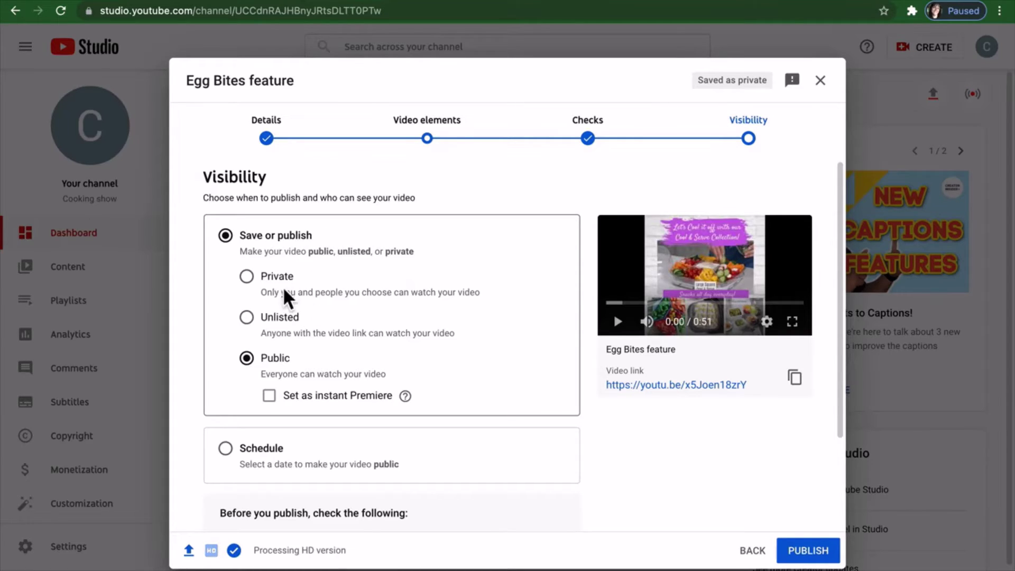
pyautogui.scroll(-3, 441, 379)
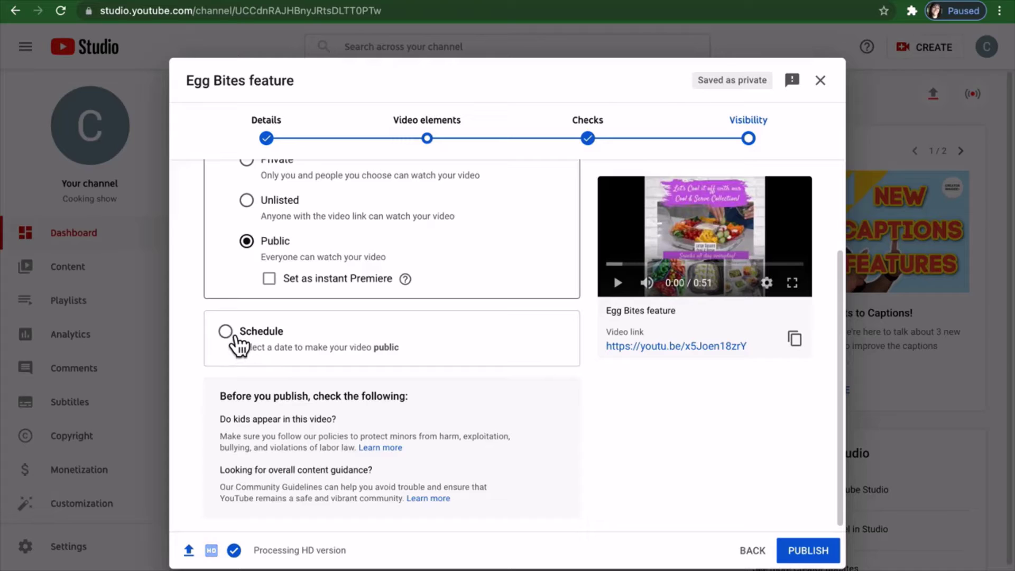
pyautogui.scroll(-1, 441, 483)
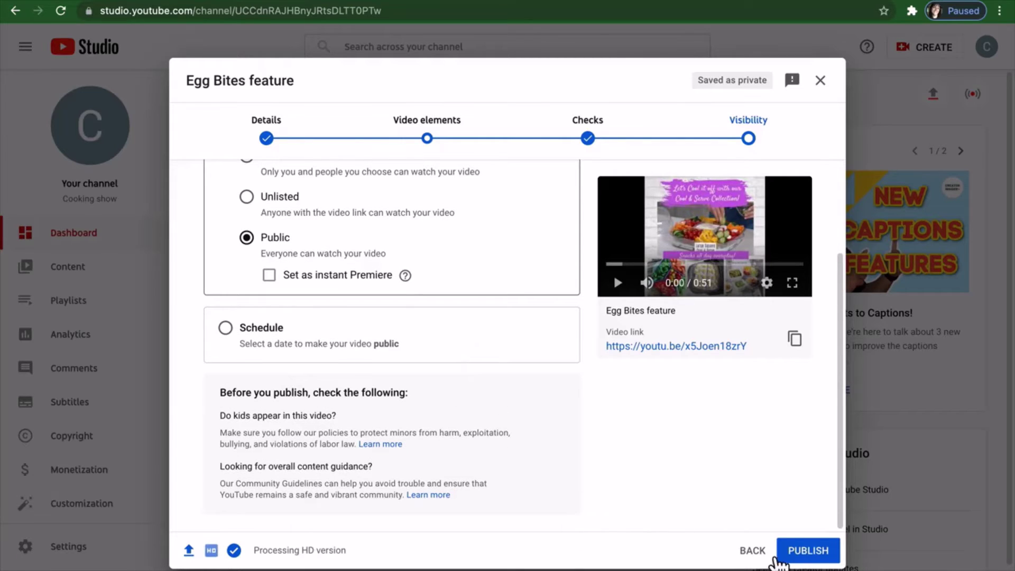
pyautogui.click(793, 557)
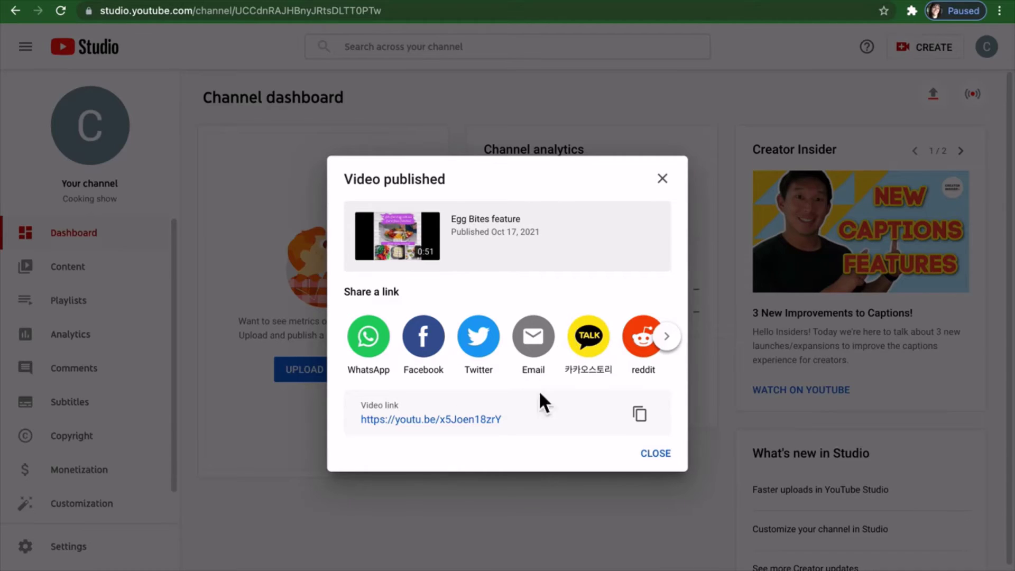
# Close the published dialog and review Egg Bites feature's details in the Content list.
pyautogui.click(668, 453)
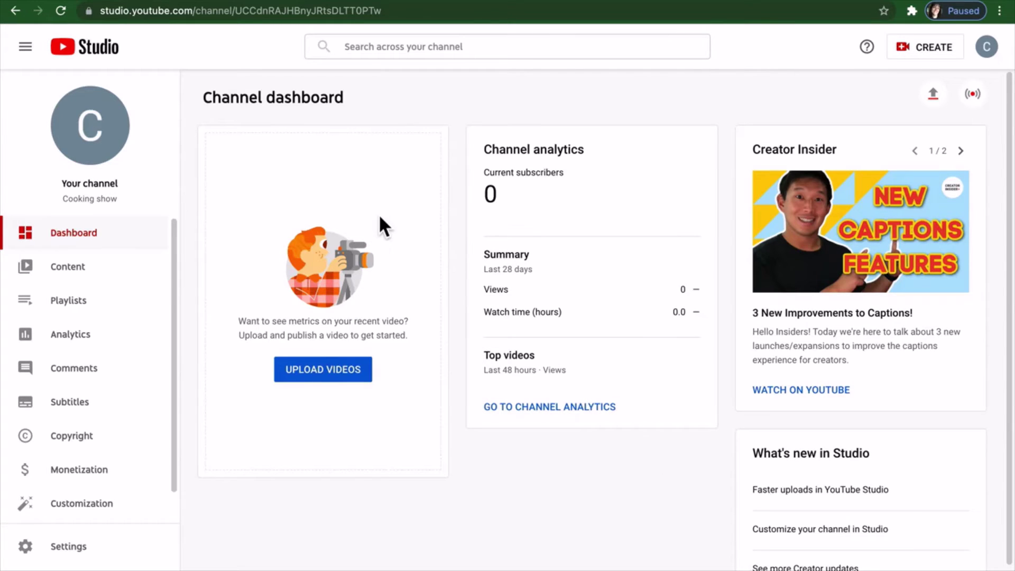
pyautogui.click(72, 268)
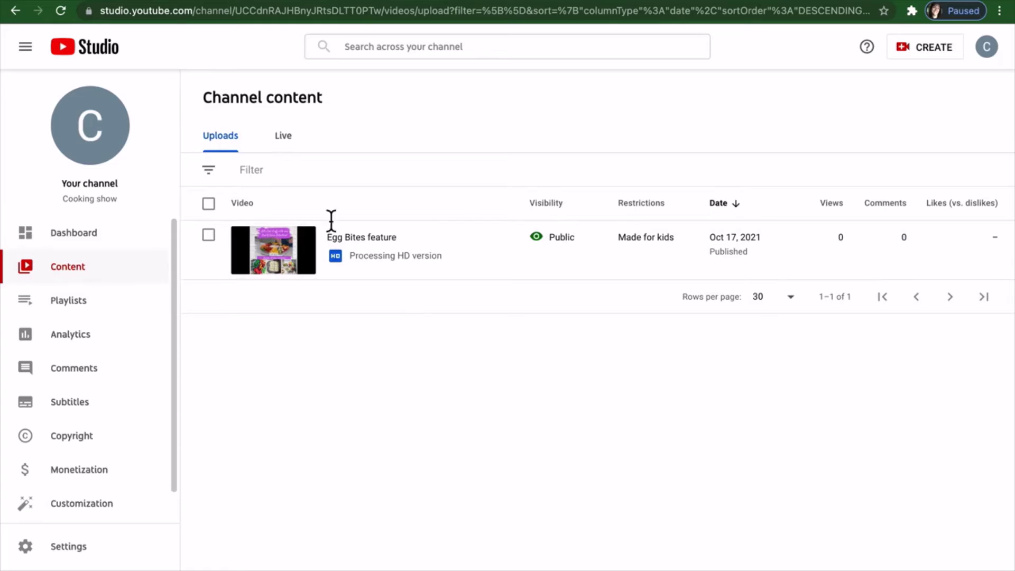
pyautogui.moveTo(356, 269)
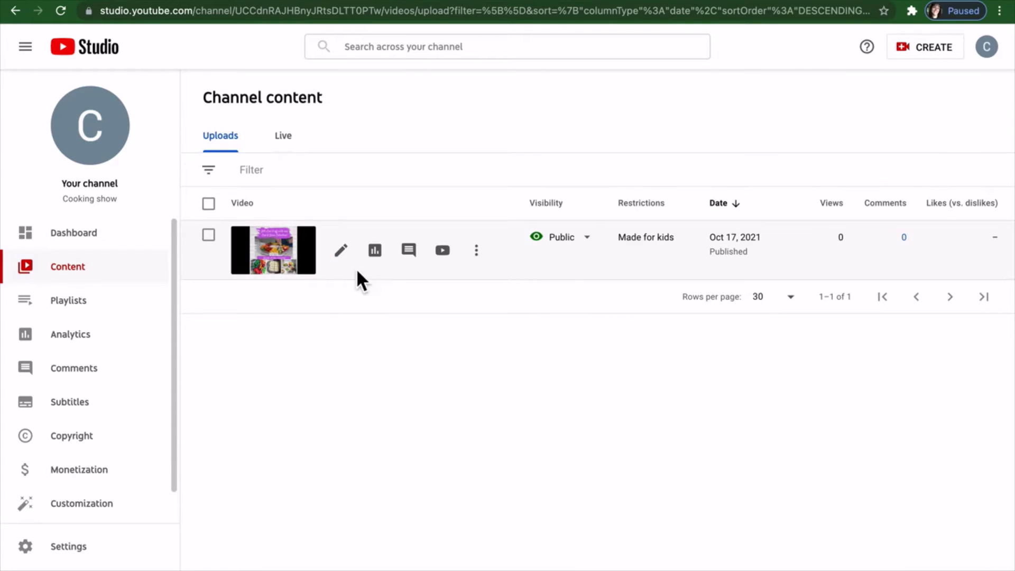
pyautogui.click(348, 256)
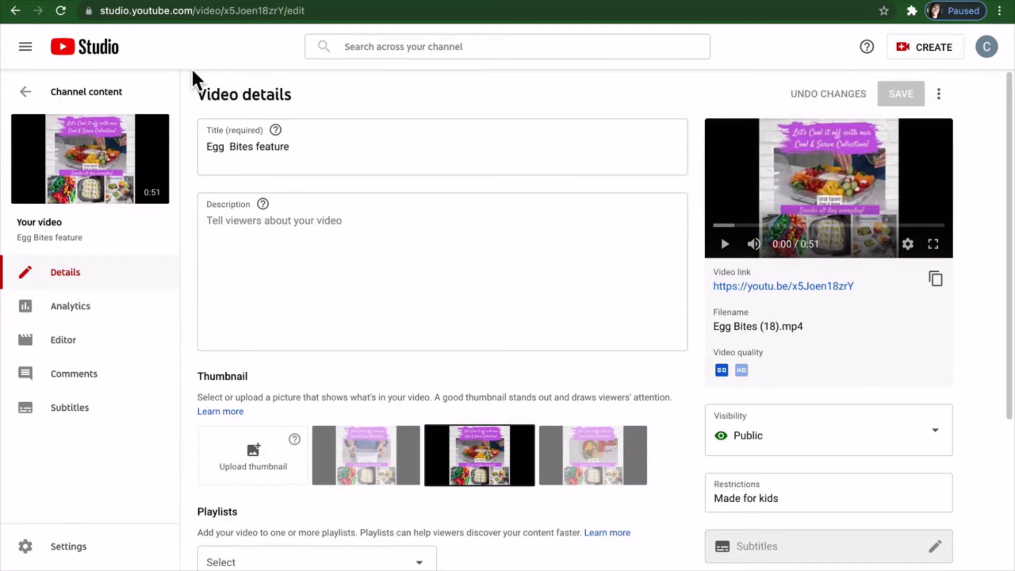
pyautogui.click(15, 14)
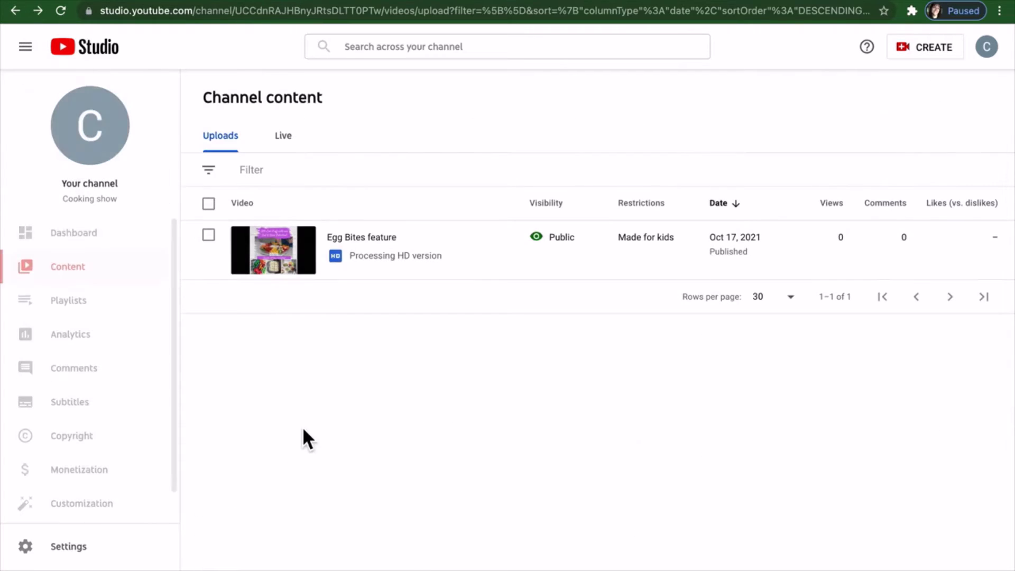
pyautogui.moveTo(390, 261)
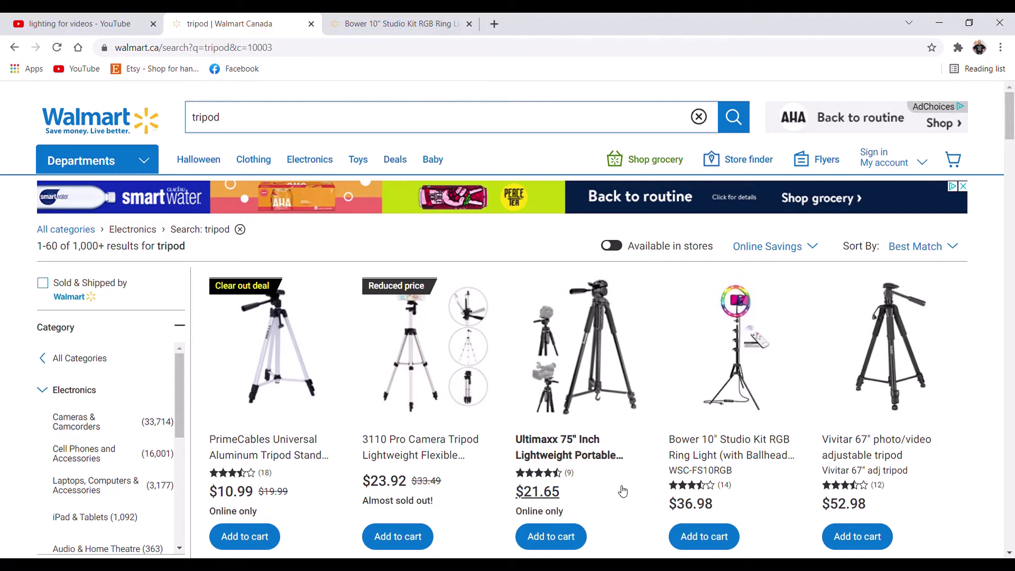
# Scroll through Walmart Canada's tripod search results.
pyautogui.scroll(-6, 624, 491)
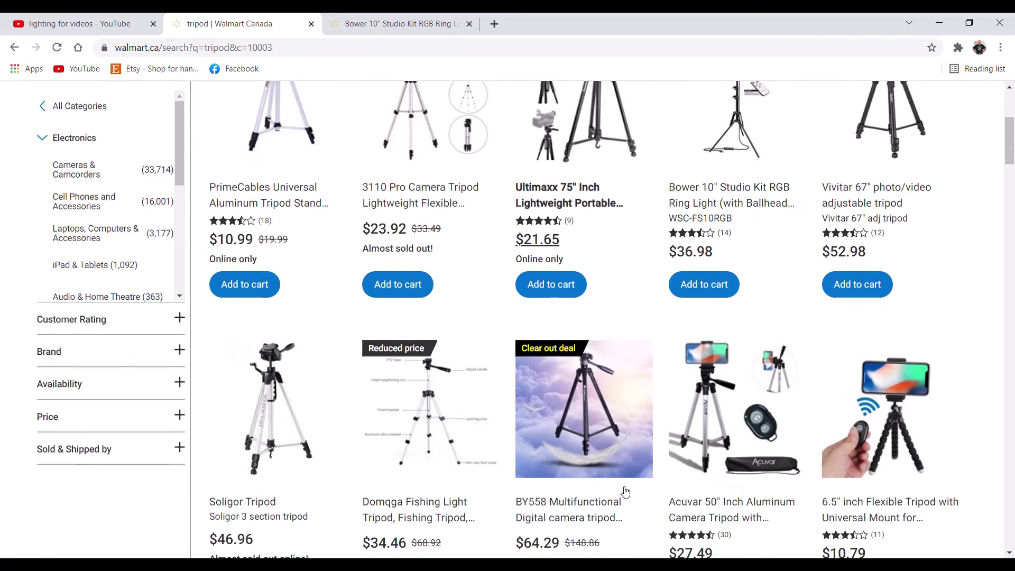
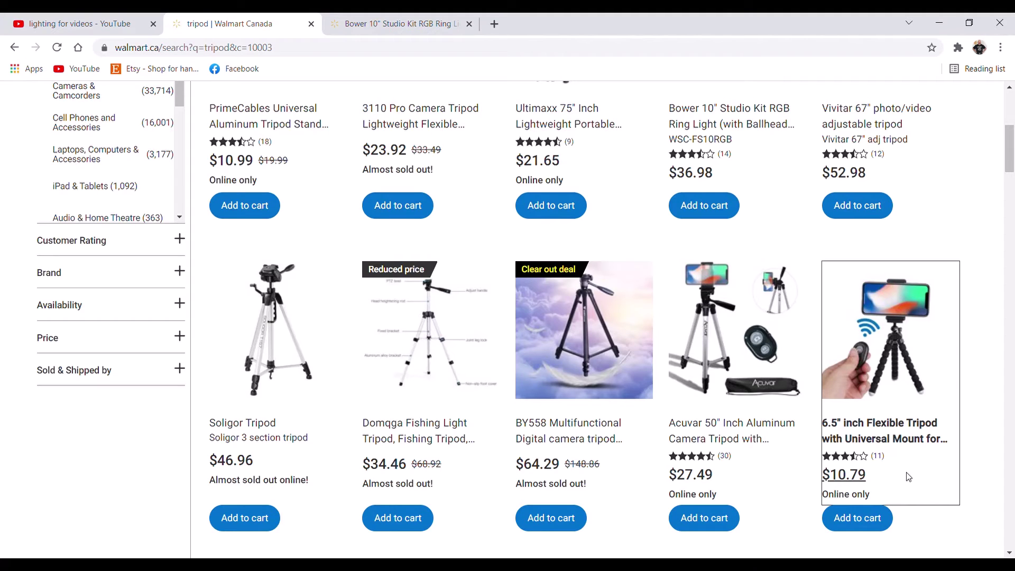
# Switch to the YouTube search results for 'lighting for videos'.
pyautogui.click(936, 521)
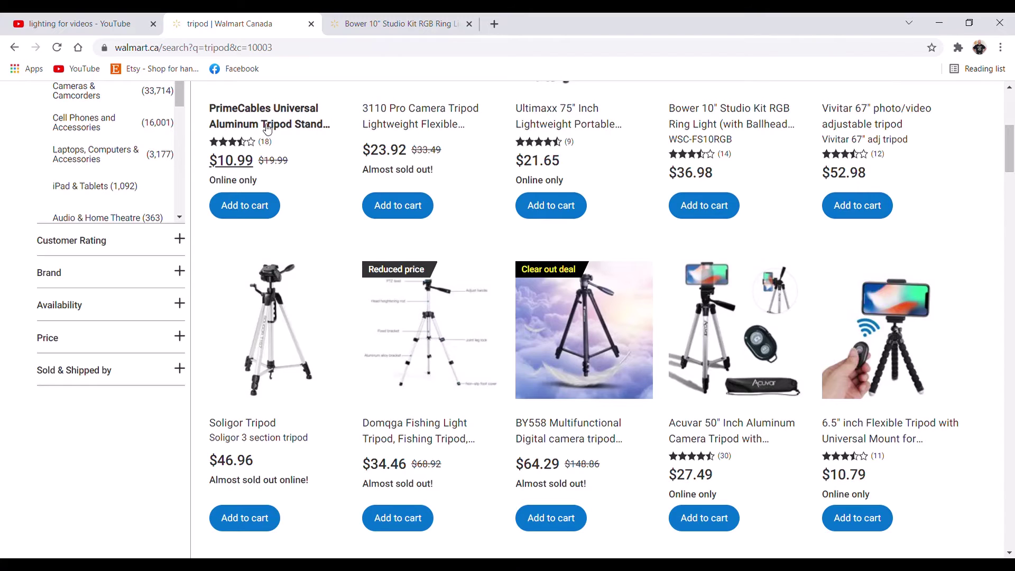
pyautogui.click(77, 26)
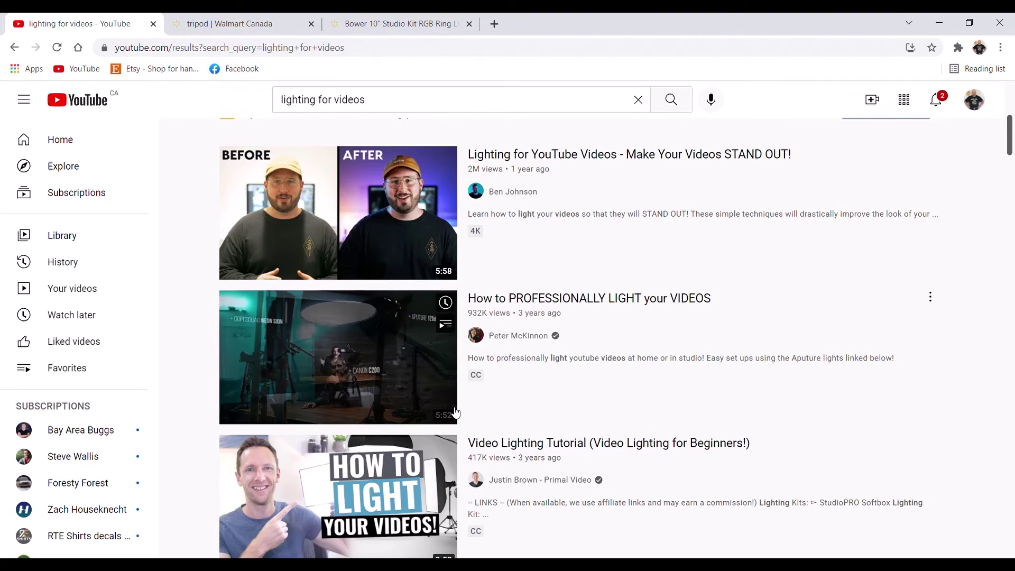
# Browse the YouTube lighting video results, then bring up the Bower 10" RGB Ring Light page ($36.98).
pyautogui.scroll(-5, 450, 427)
pyautogui.scroll(-1, 450, 428)
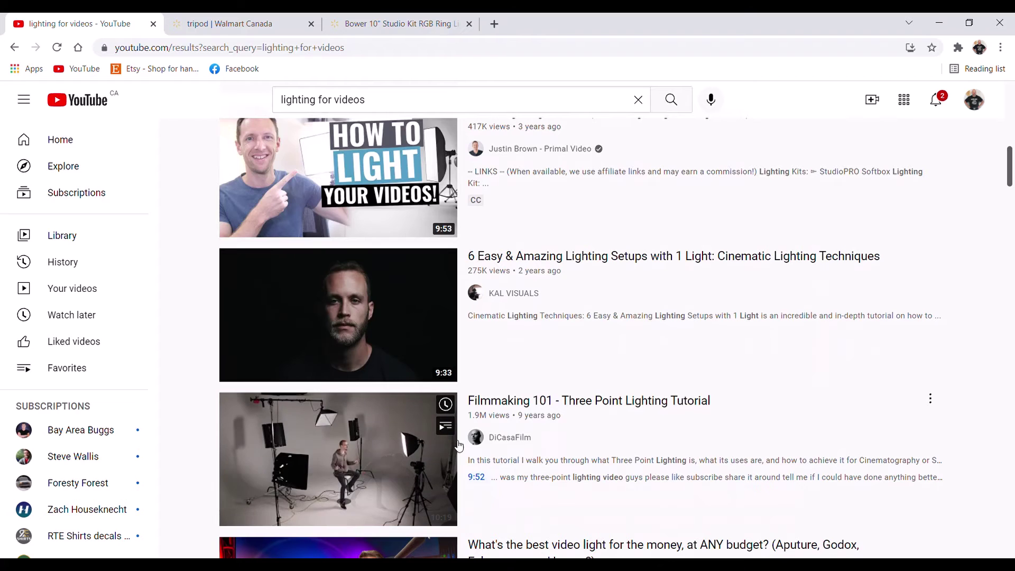
pyautogui.scroll(-1, 480, 453)
pyautogui.scroll(-2, 480, 453)
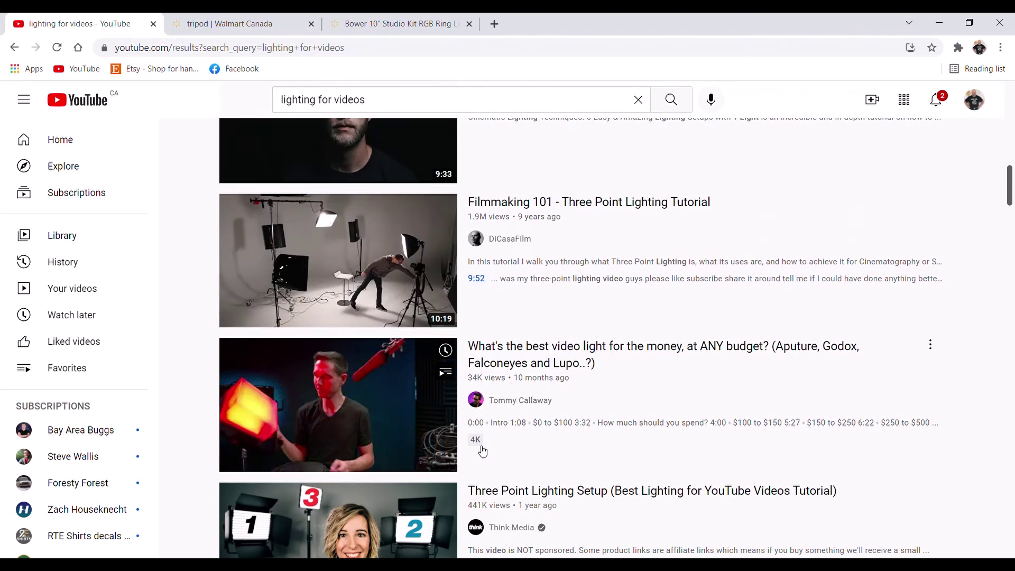
pyautogui.scroll(-2, 542, 410)
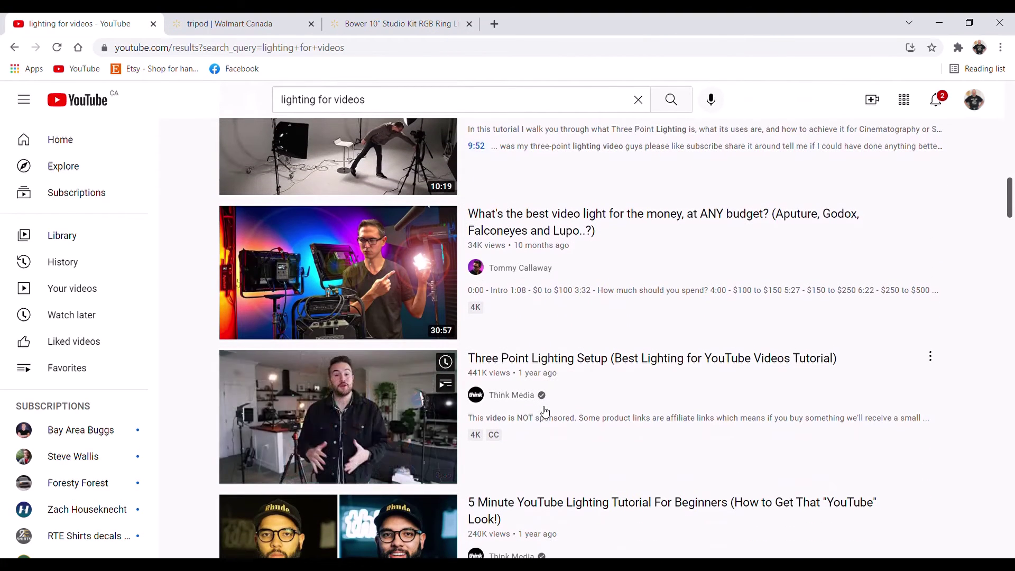
pyautogui.scroll(15, 550, 412)
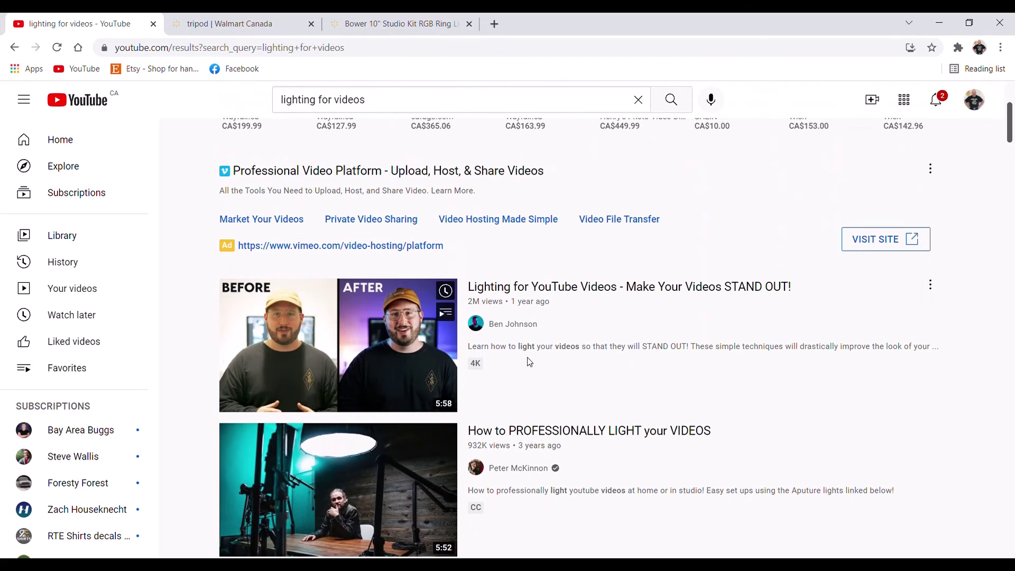
pyautogui.click(394, 24)
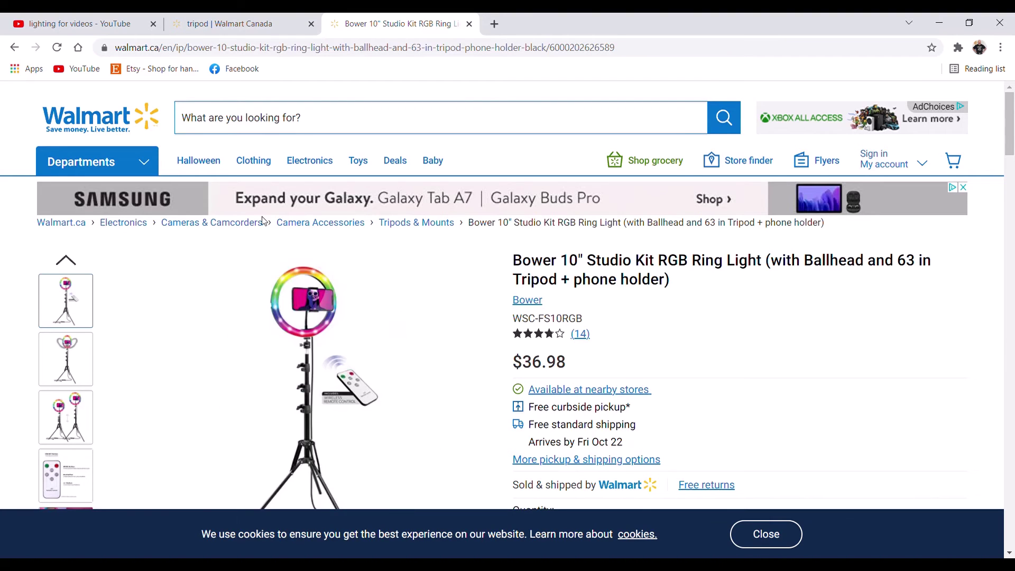
# Compare the Walmart tripod search results against the Bower ring light product page.
pyautogui.click(221, 24)
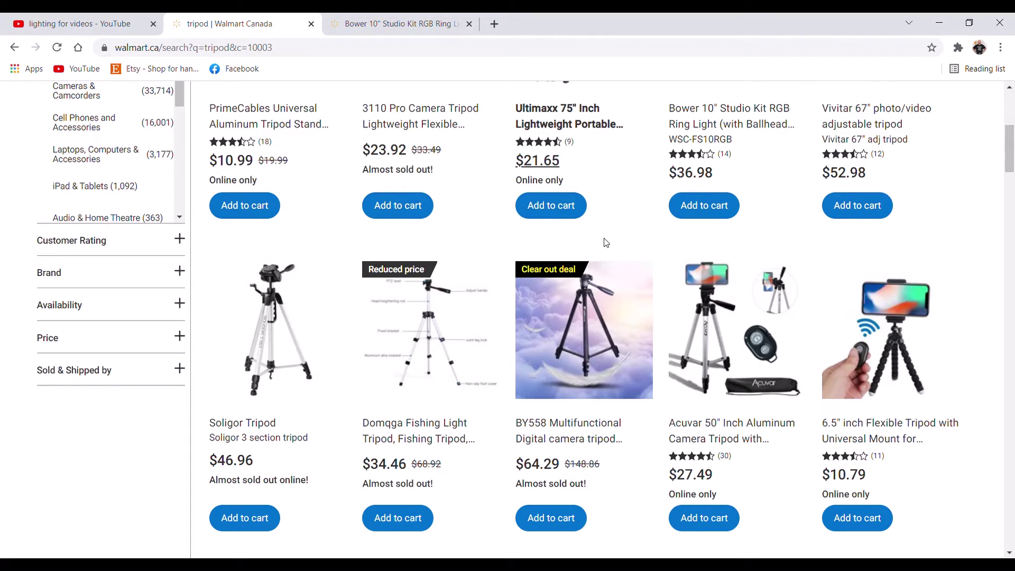
pyautogui.click(410, 26)
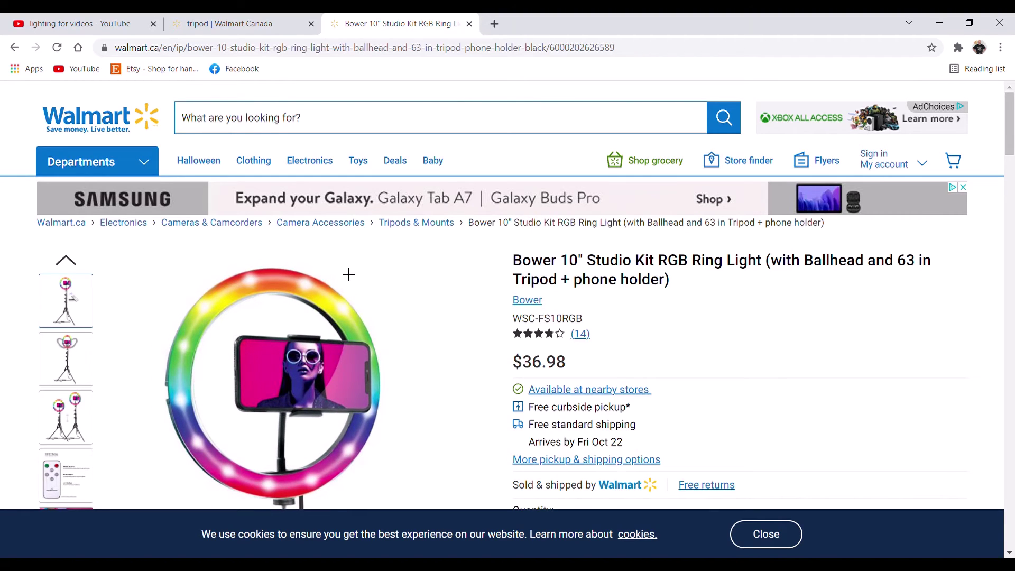
pyautogui.click(236, 26)
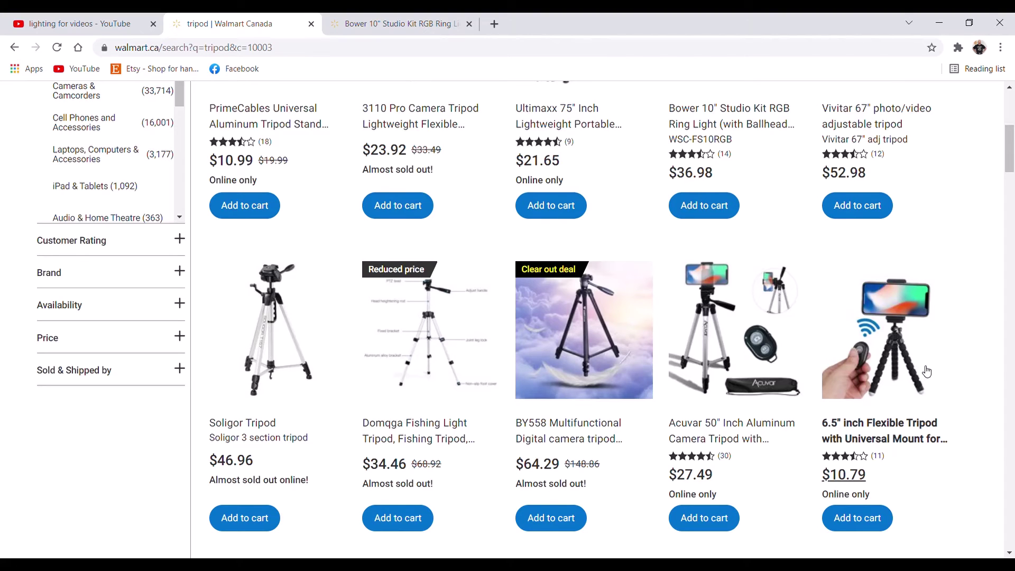
pyautogui.scroll(6, 927, 372)
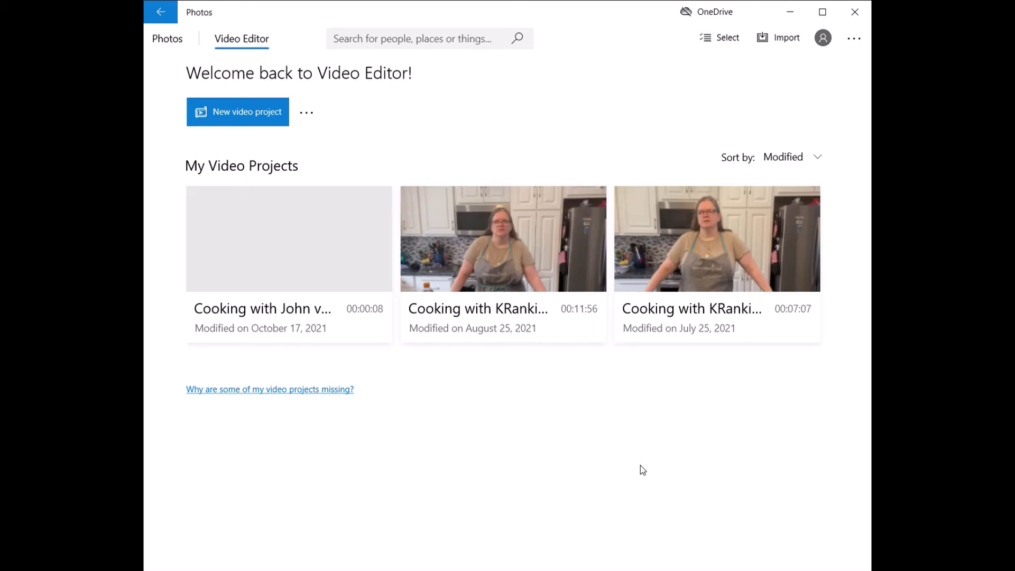
# Create a new video project named 'Tutorial'.
pyautogui.moveTo(602, 196)
pyautogui.click(233, 118)
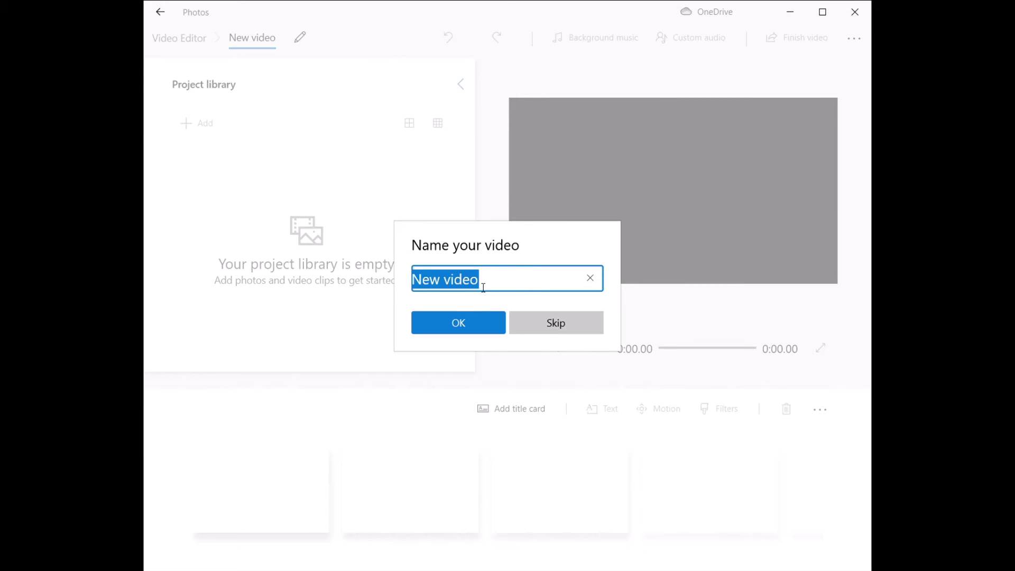
pyautogui.write('T')
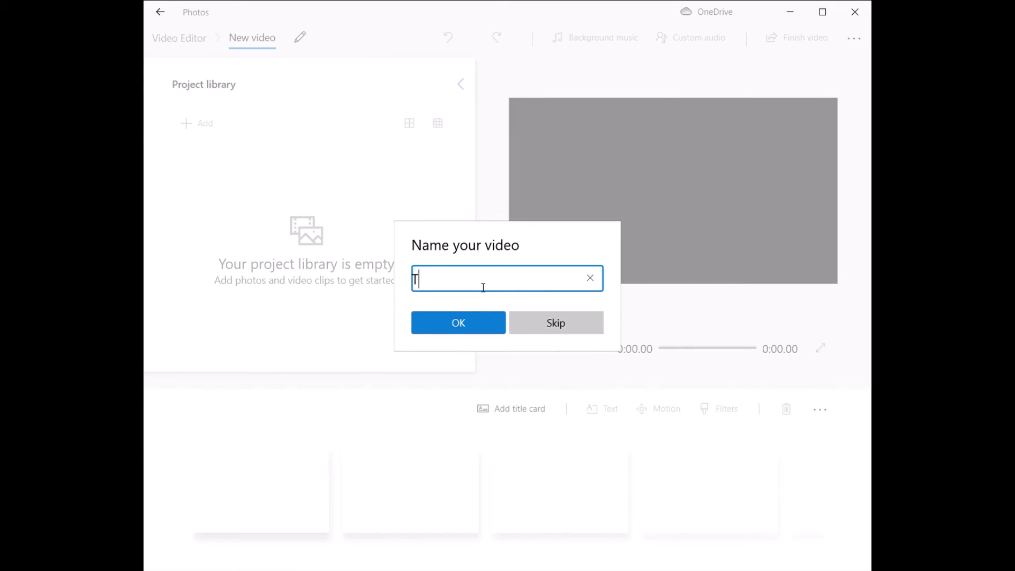
pyautogui.write('utorial')
pyautogui.click(453, 328)
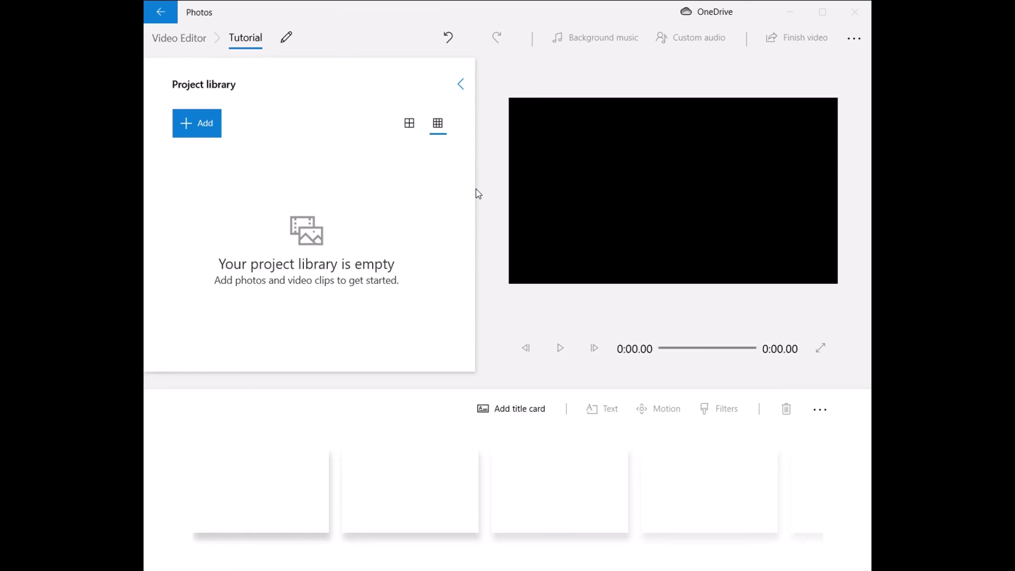
pyautogui.click(575, 325)
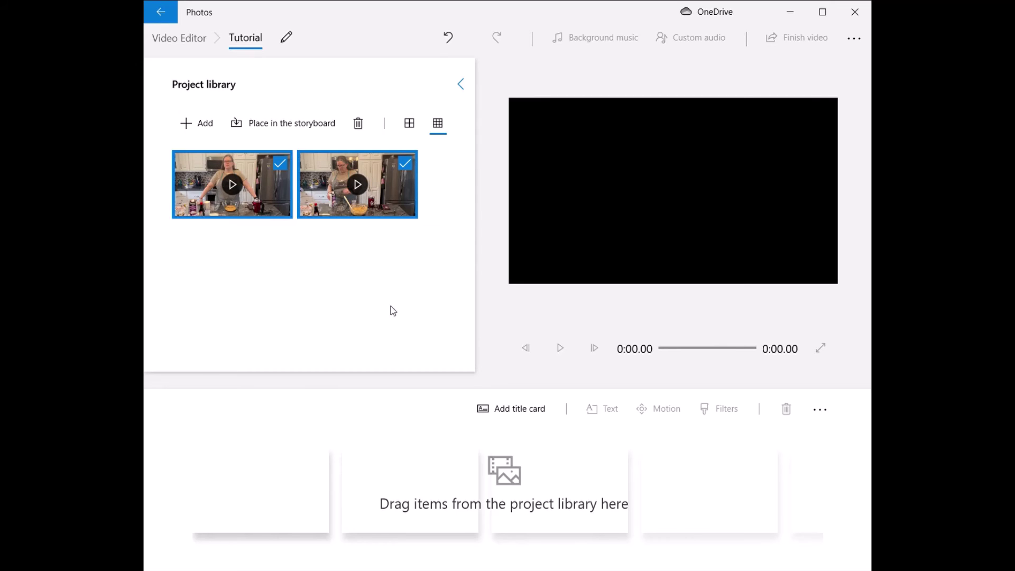
# Add a title card to the storyboard and set its duration to 5 seconds.
pyautogui.click(508, 410)
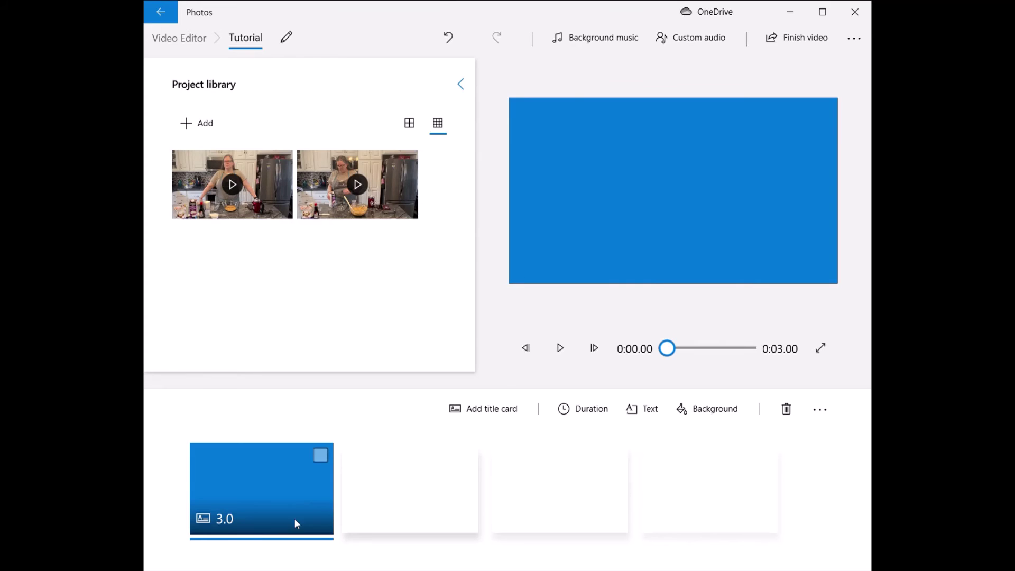
pyautogui.click(582, 413)
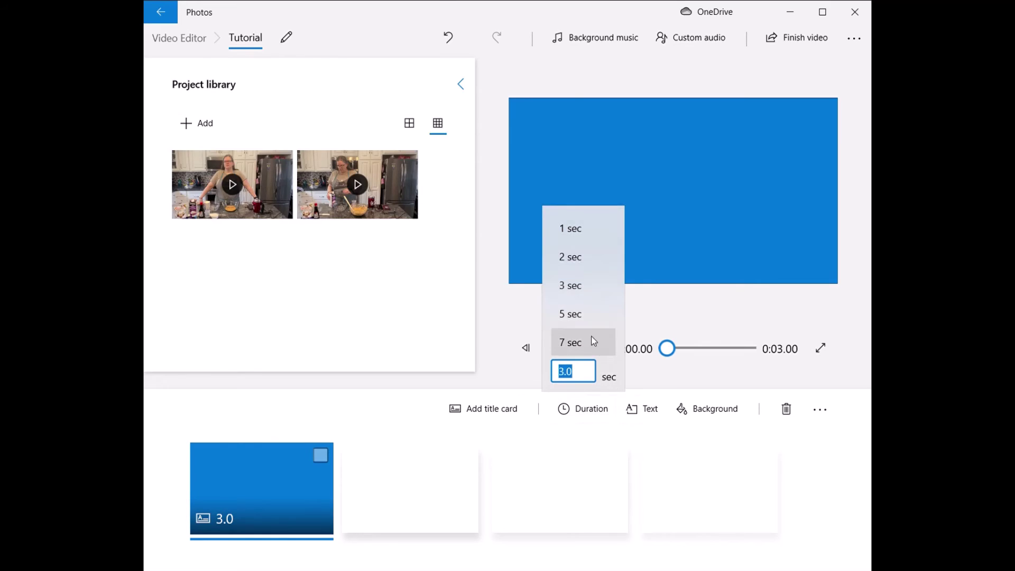
pyautogui.click(579, 313)
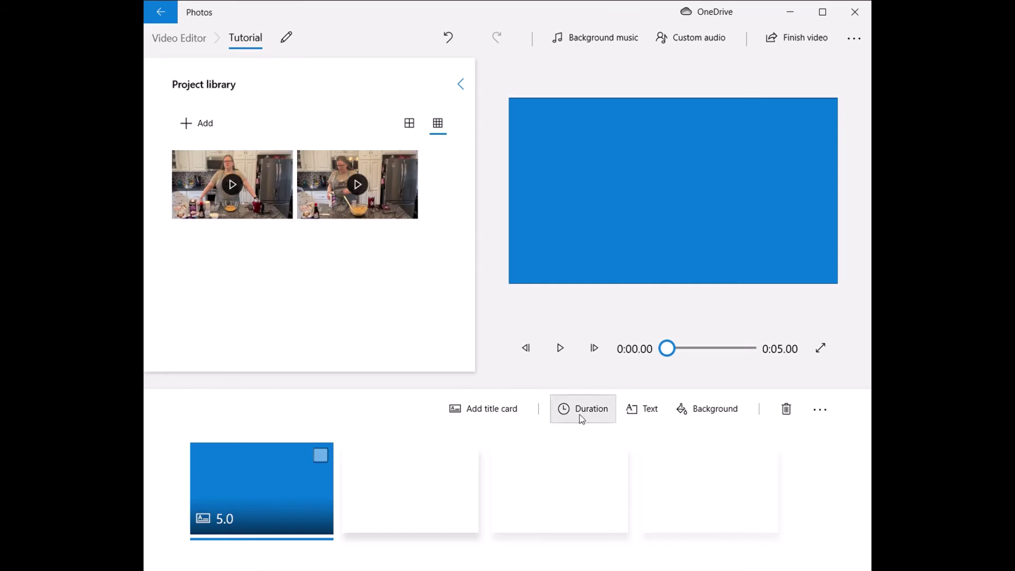
# Replace the title text with 'Cooking with' plus the creator's name, showing until 0:05.00.
pyautogui.click(646, 412)
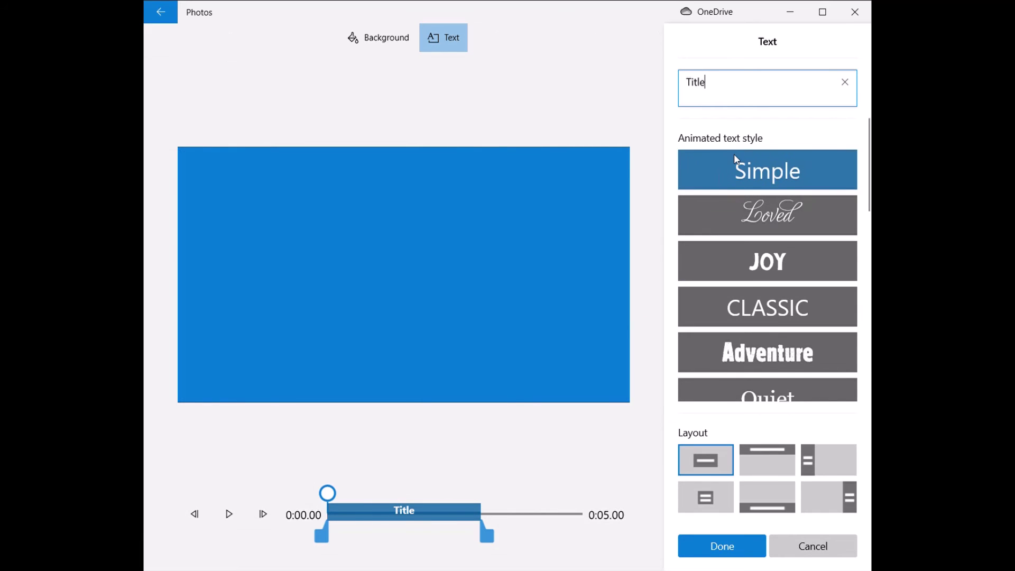
pyautogui.press('BackSpace')
pyautogui.press('BackSpace')
pyautogui.press('BackSpace')
pyautogui.press('BackSpace')
pyautogui.press('BackSpace')
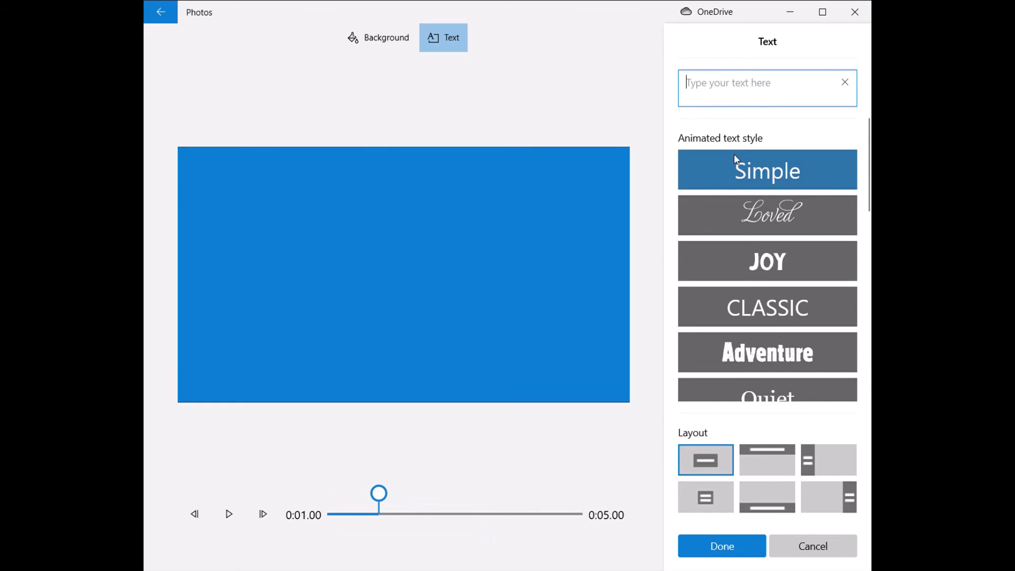
pyautogui.write('C')
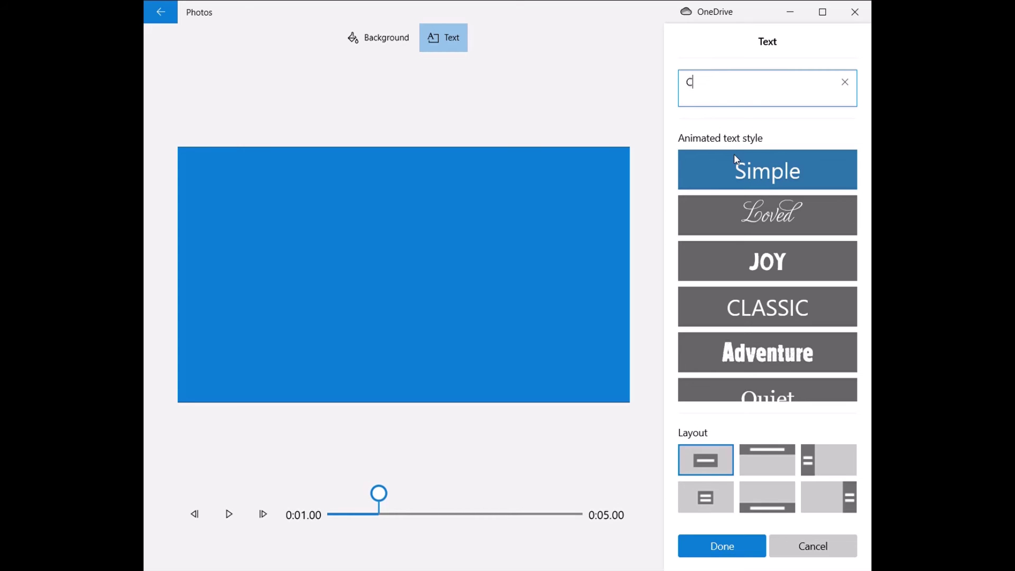
pyautogui.write('ooking w')
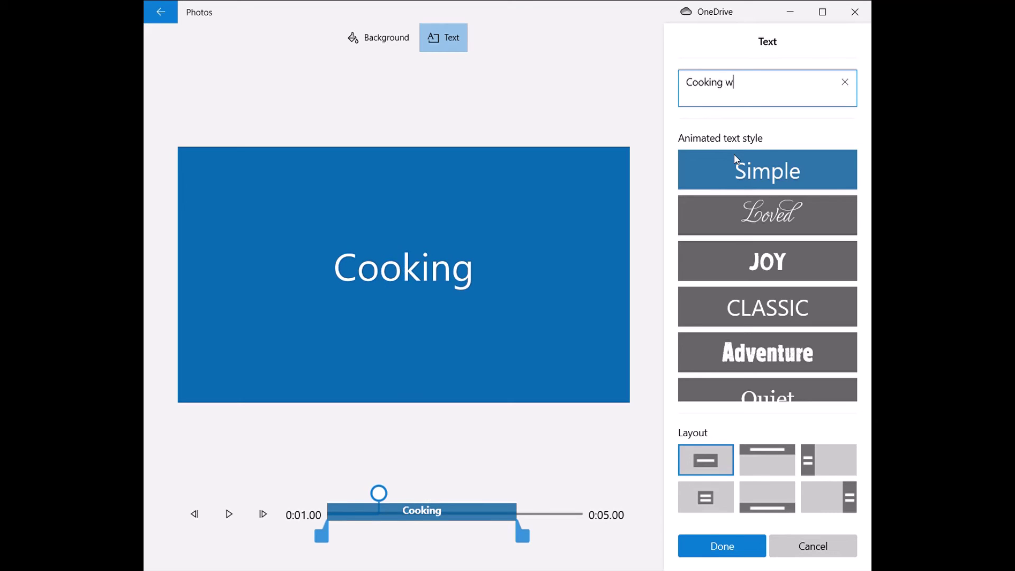
pyautogui.write('ith krankin')
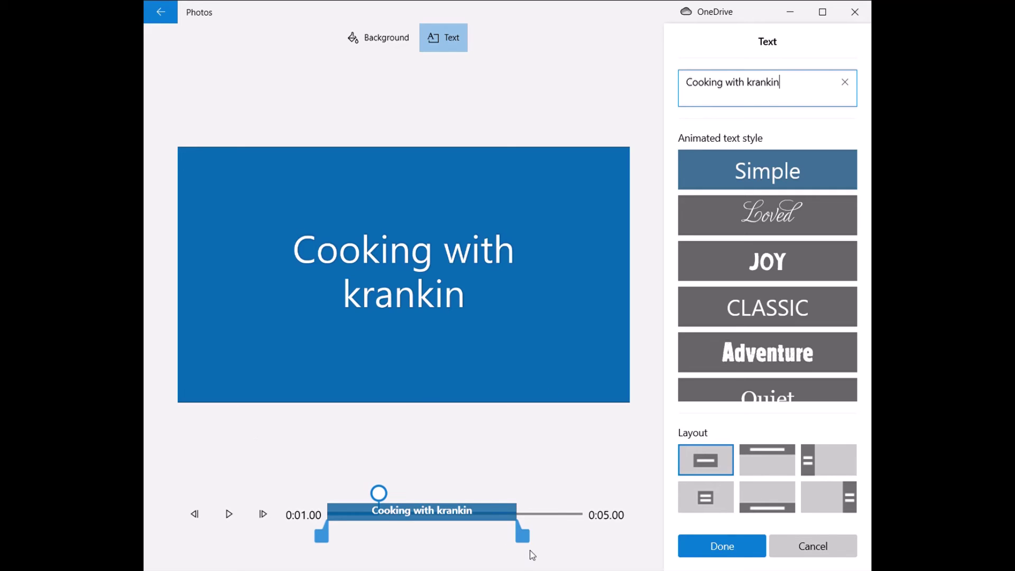
pyautogui.moveTo(522, 537); pyautogui.dragTo(595, 537)
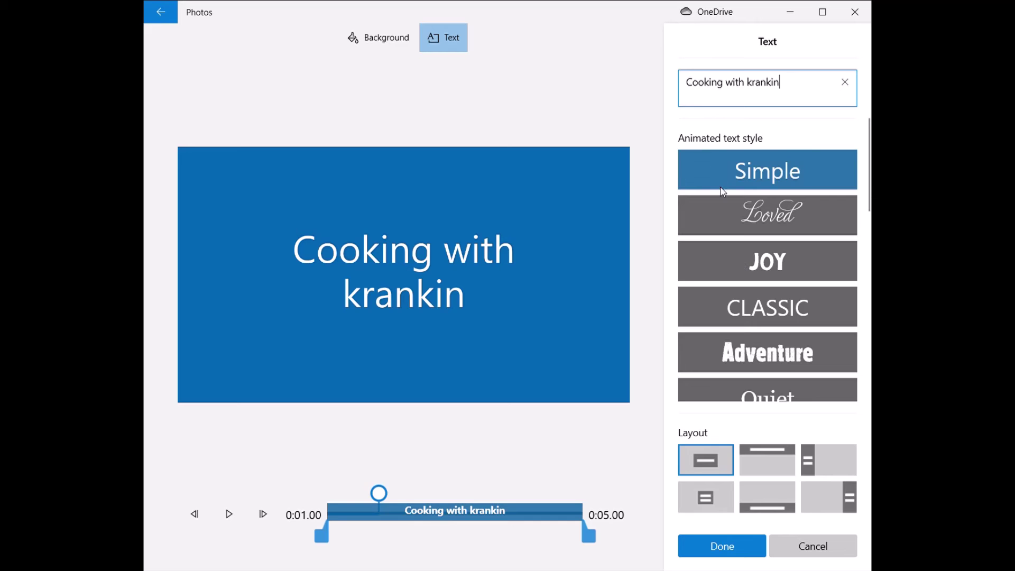
# Apply the JOY animated text style to the title card.
pyautogui.scroll(-4, 723, 253)
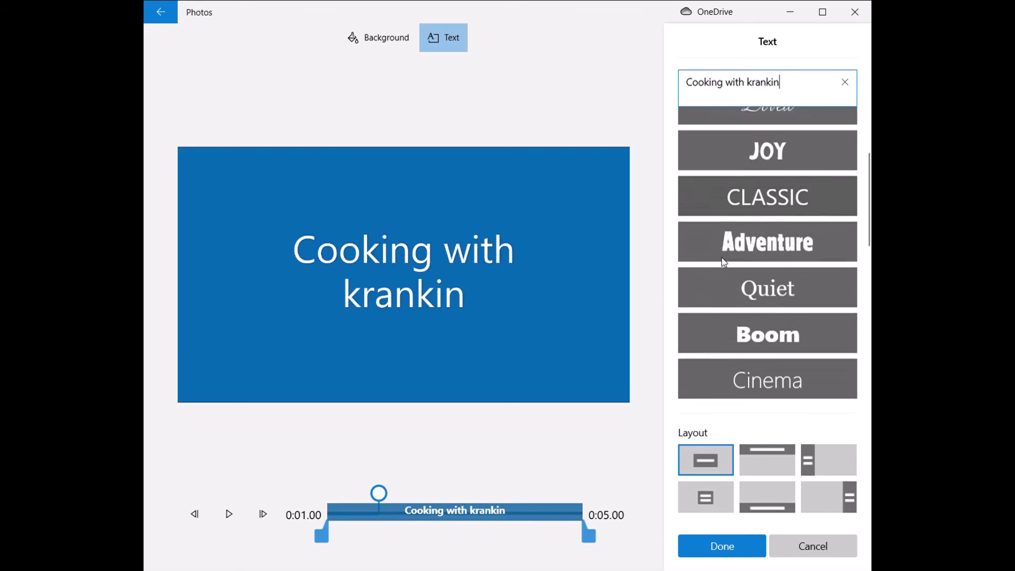
pyautogui.scroll(-3, 723, 260)
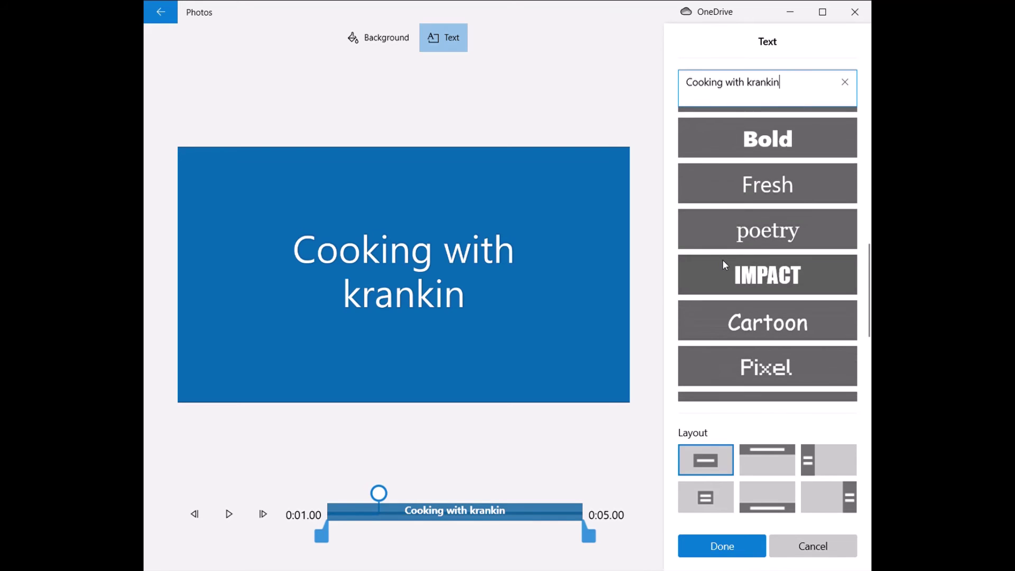
pyautogui.scroll(-3, 722, 259)
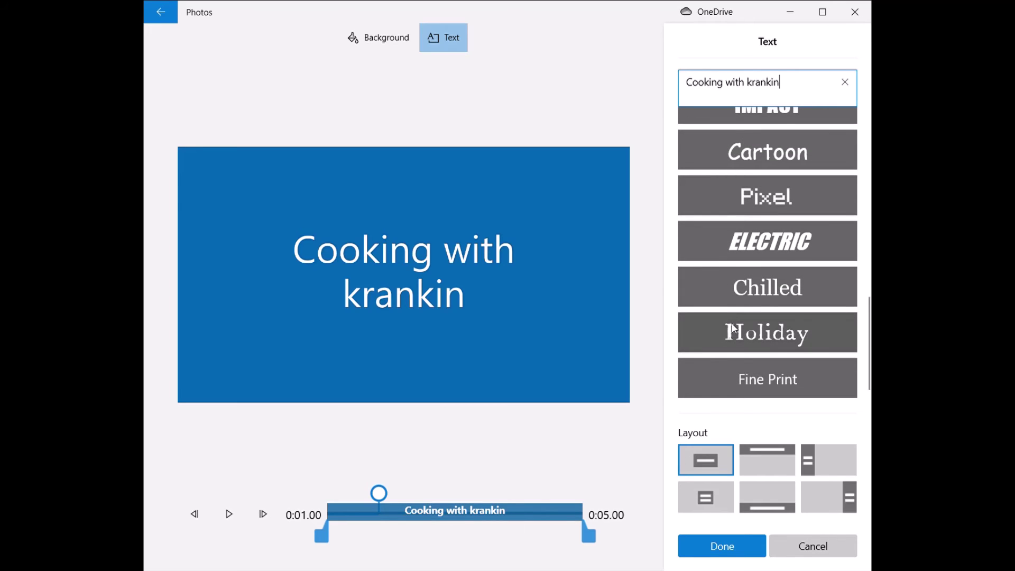
pyautogui.scroll(6, 733, 328)
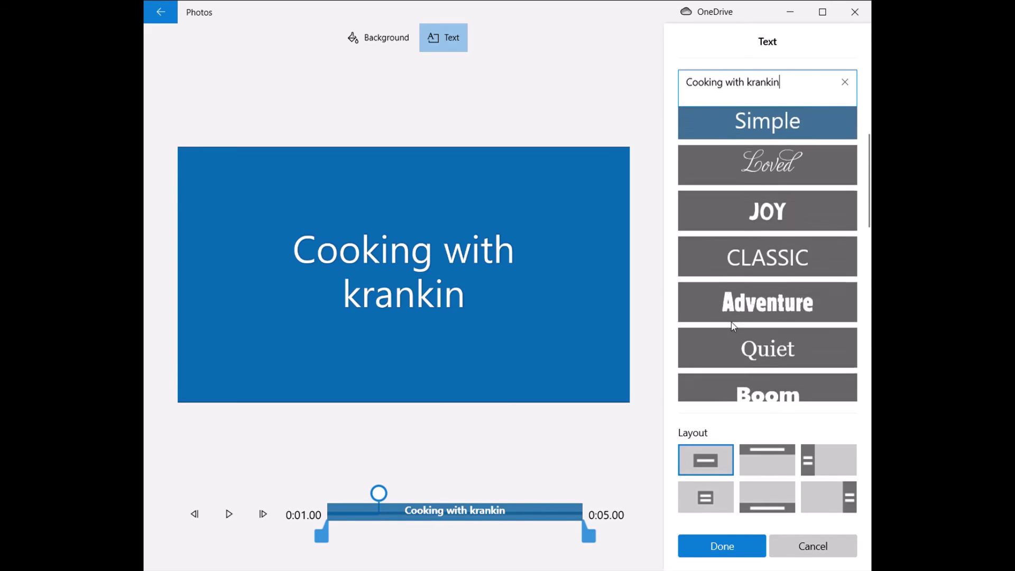
pyautogui.scroll(1, 732, 322)
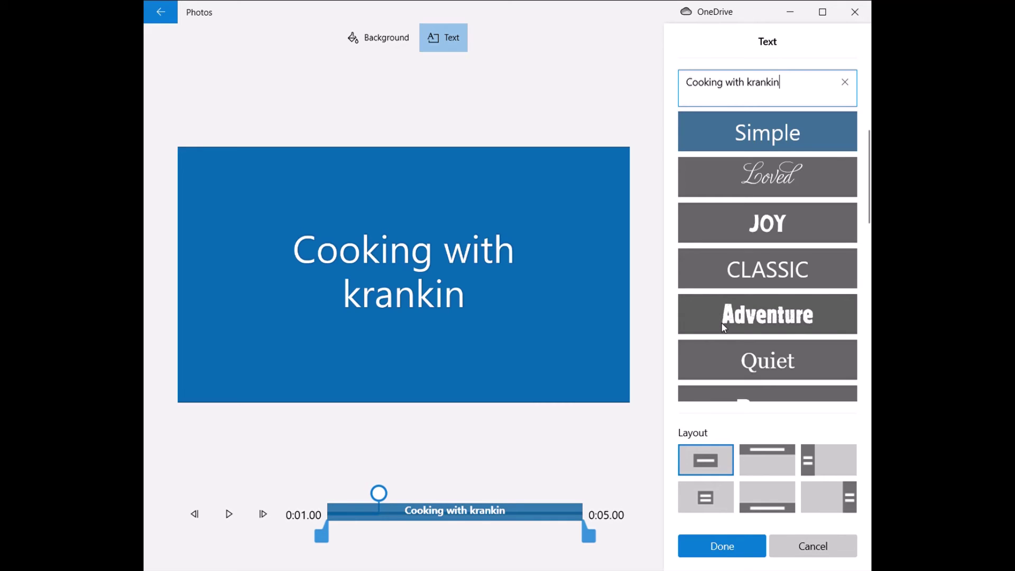
pyautogui.click(729, 224)
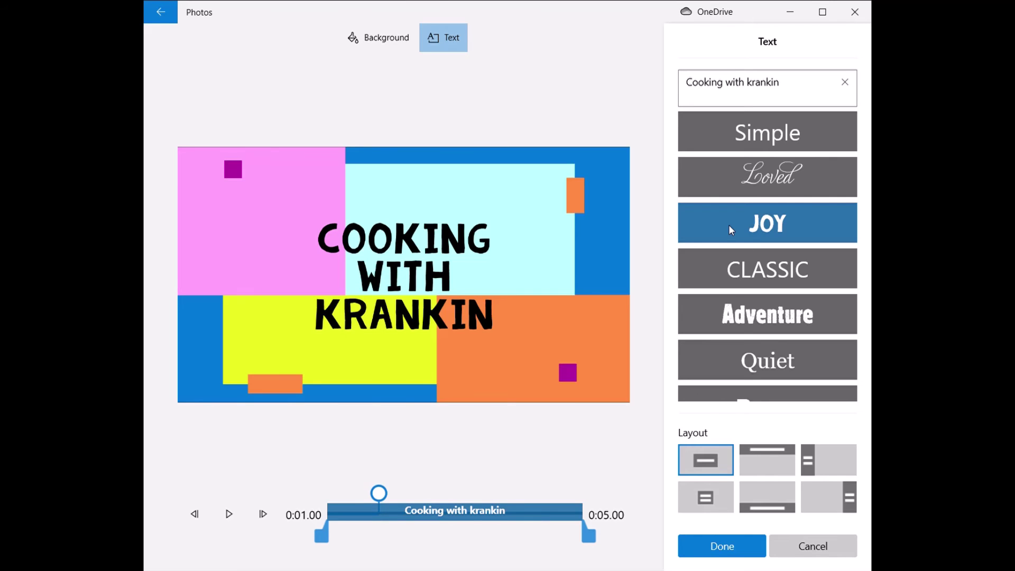
# Try the title layouts, settle on the centred layout, and finish the title card.
pyautogui.click(773, 460)
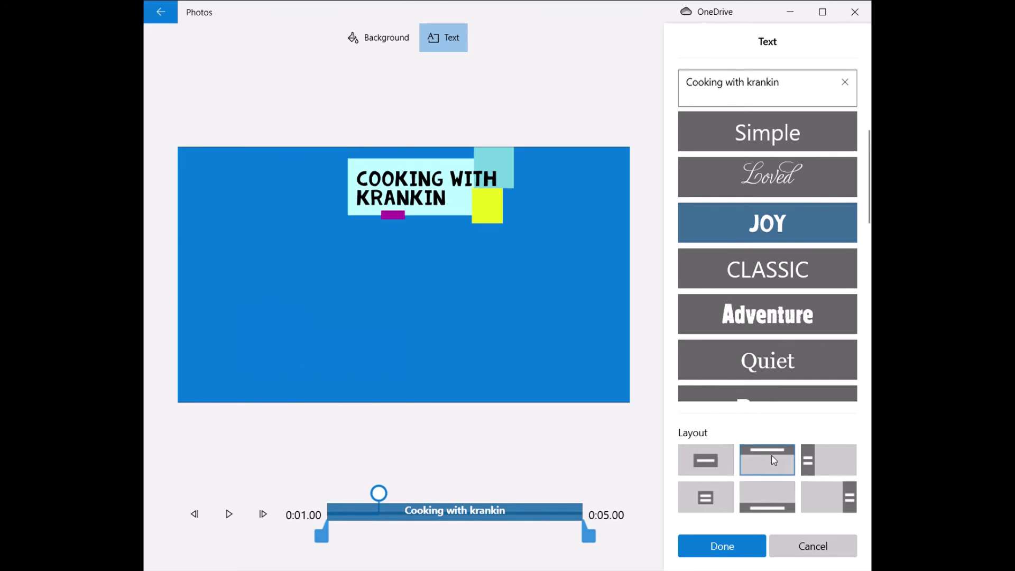
pyautogui.click(821, 457)
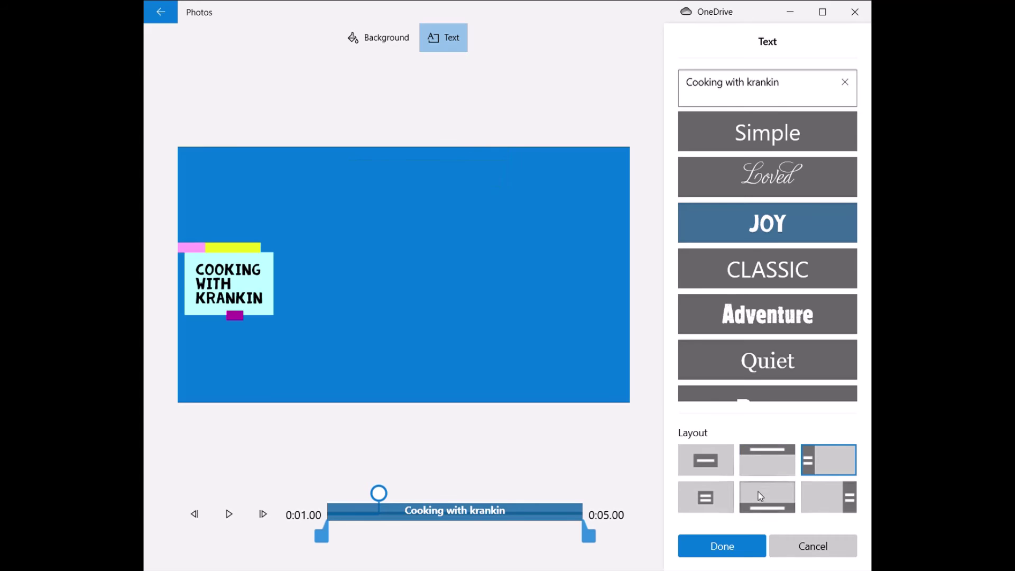
pyautogui.click(702, 506)
pyautogui.click(706, 472)
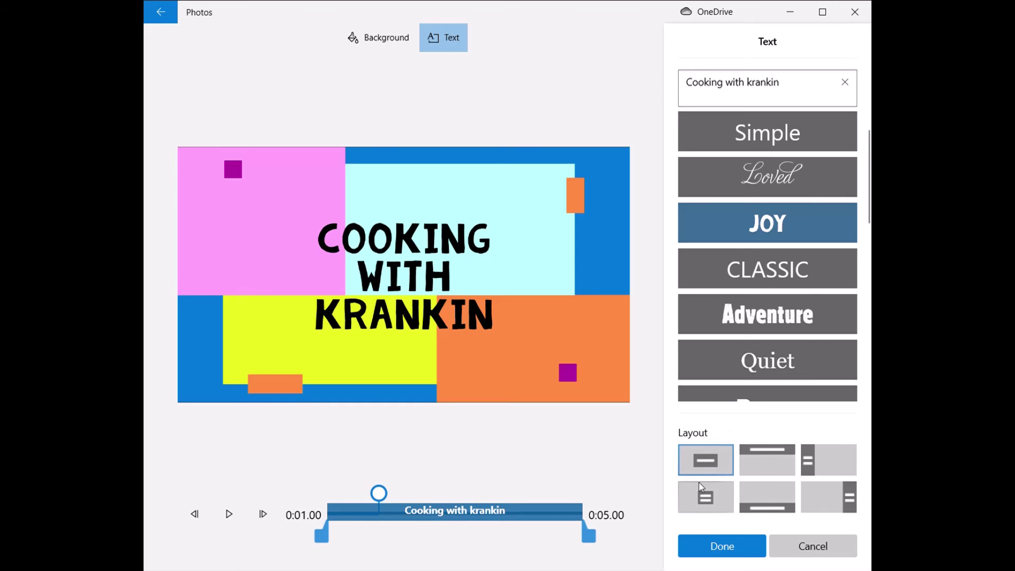
pyautogui.click(720, 548)
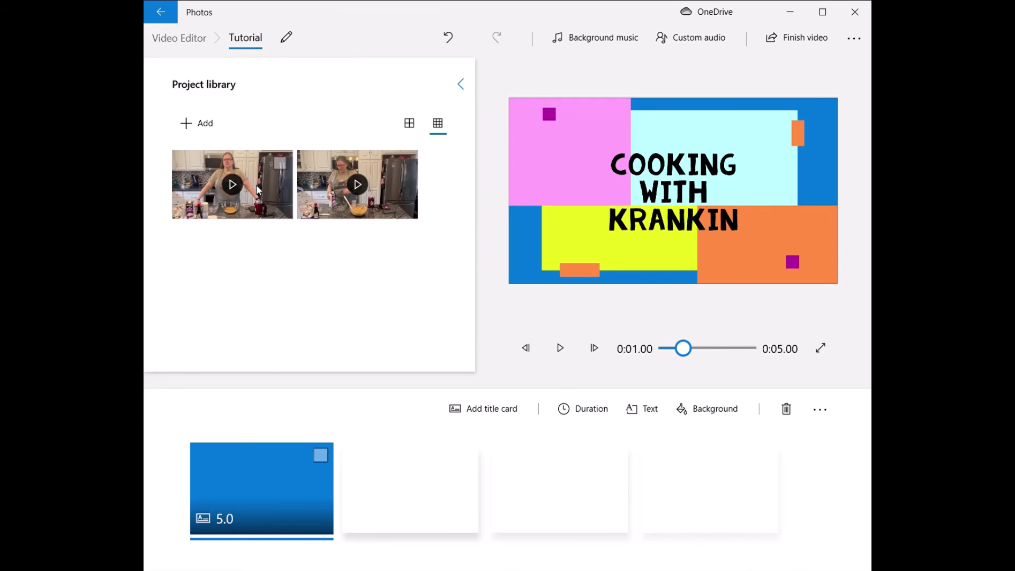
# Place both cooking clips after the title card and move the 3-second card to the end.
pyautogui.moveTo(258, 189); pyautogui.dragTo(432, 491)
pyautogui.moveTo(370, 195); pyautogui.dragTo(579, 522)
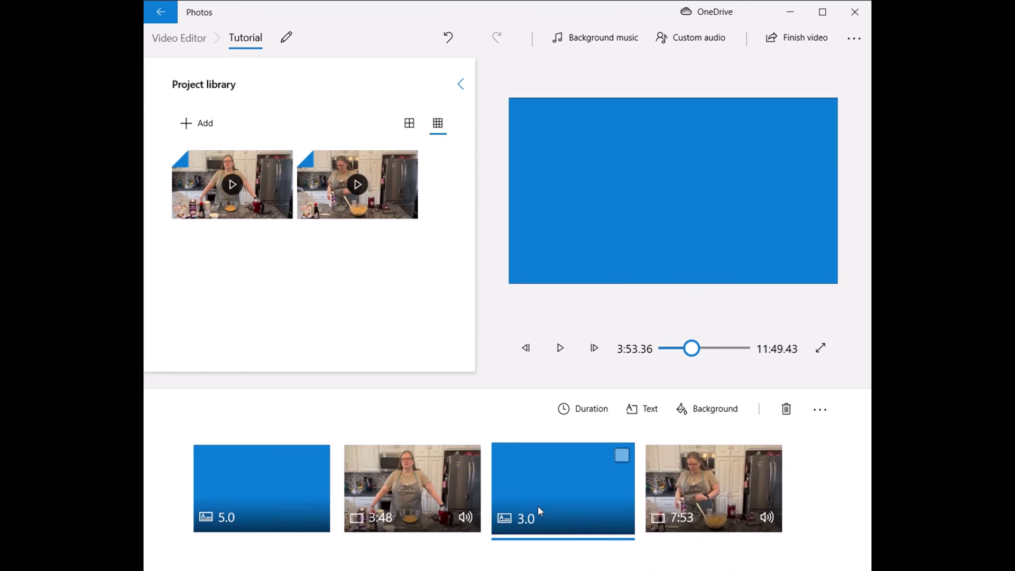
pyautogui.moveTo(530, 494); pyautogui.dragTo(778, 496)
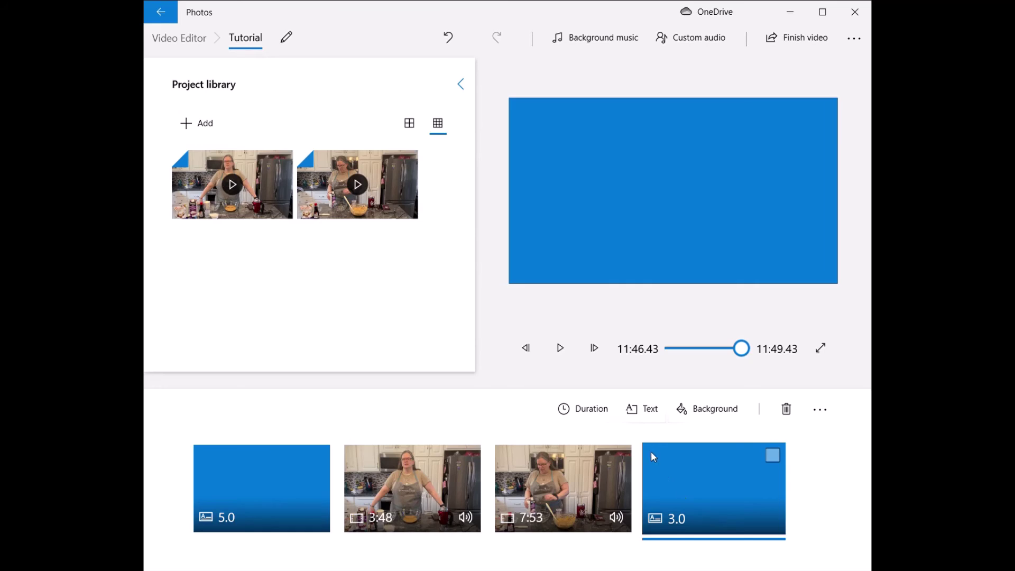
# Set the final card's text to 'Thanks for watching' in JOY style.
pyautogui.click(650, 410)
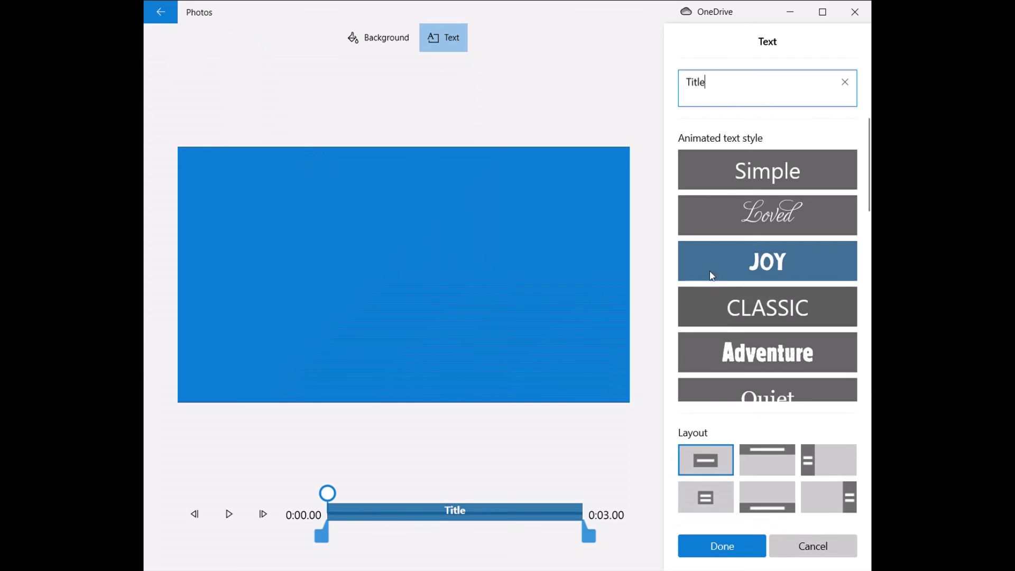
pyautogui.press('BackSpace')
pyautogui.press('BackSpace')
pyautogui.press('BackSpace')
pyautogui.press('BackSpace')
pyautogui.press('BackSpace')
pyautogui.write('Thanks for w')
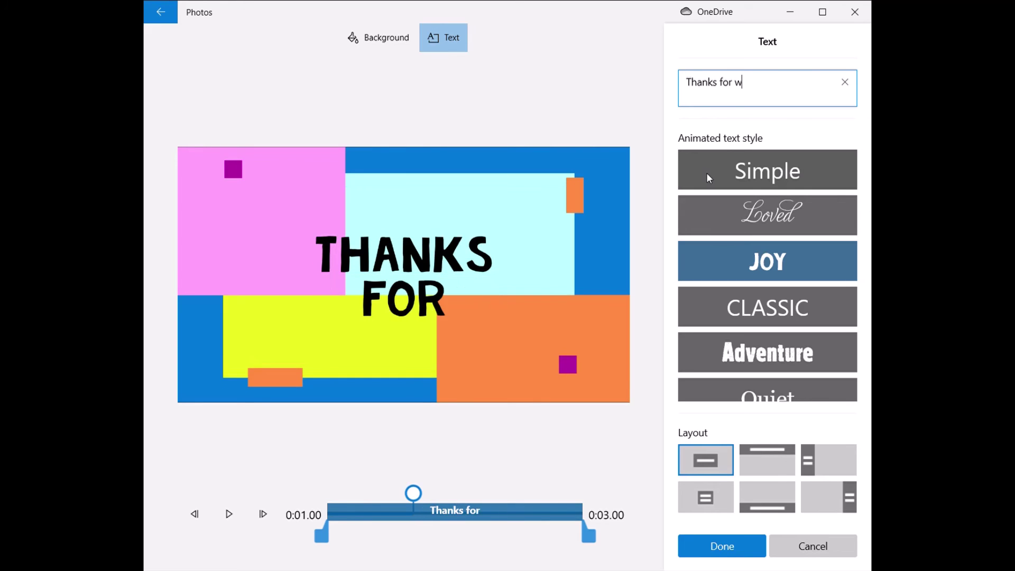
pyautogui.write('atching')
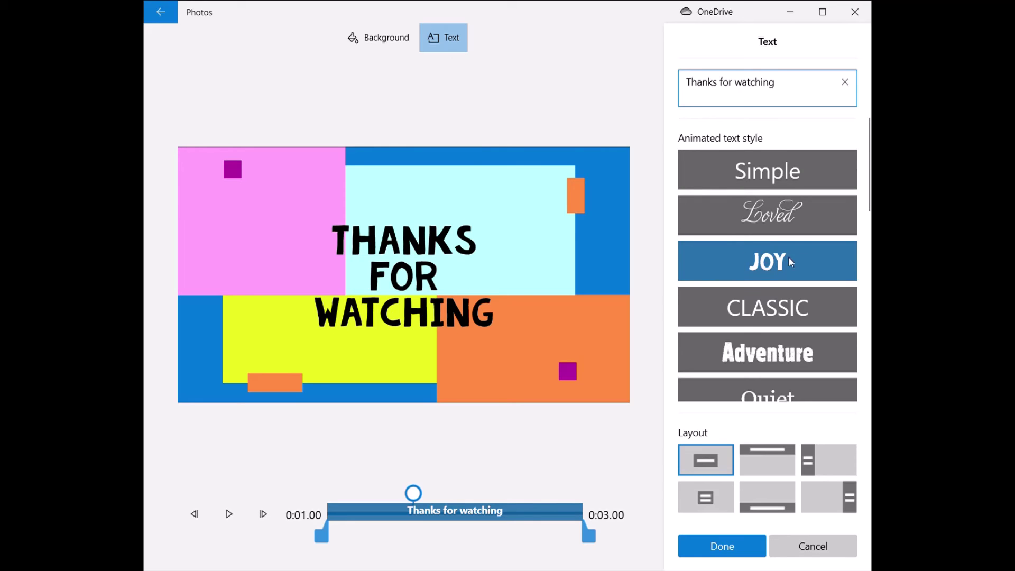
pyautogui.click(719, 549)
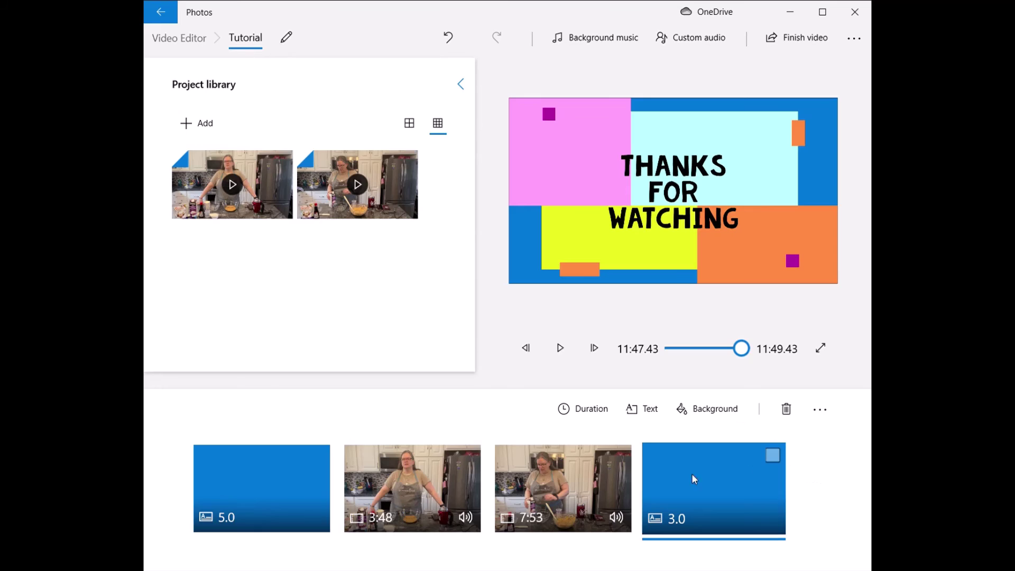
pyautogui.click(555, 504)
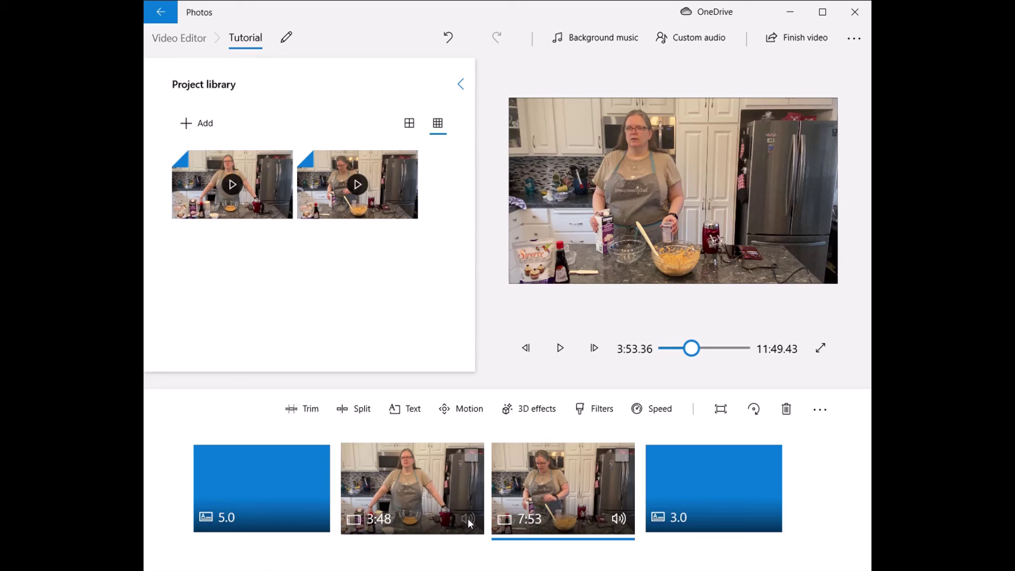
pyautogui.click(468, 518)
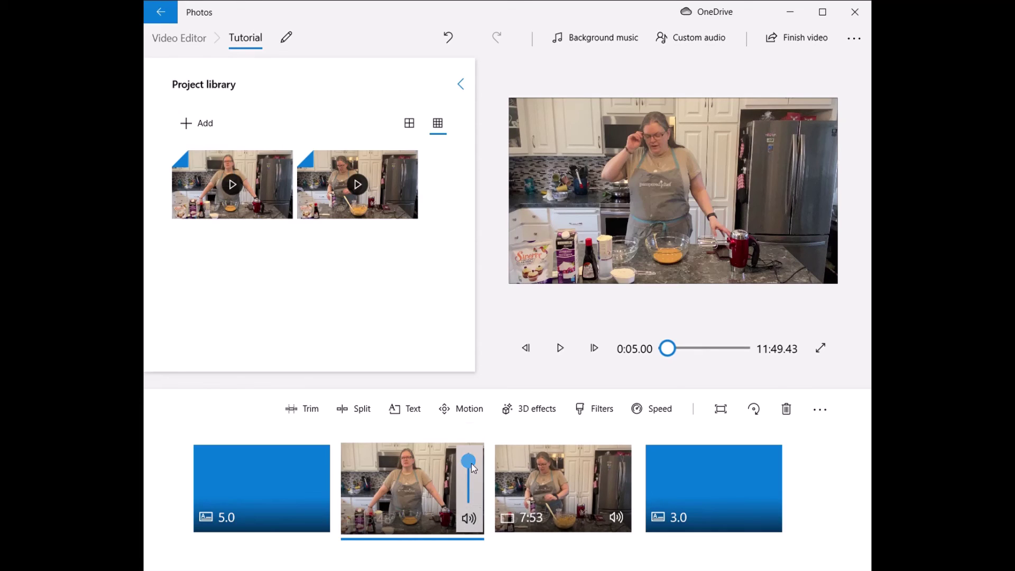
pyautogui.moveTo(472, 470); pyautogui.dragTo(471, 487)
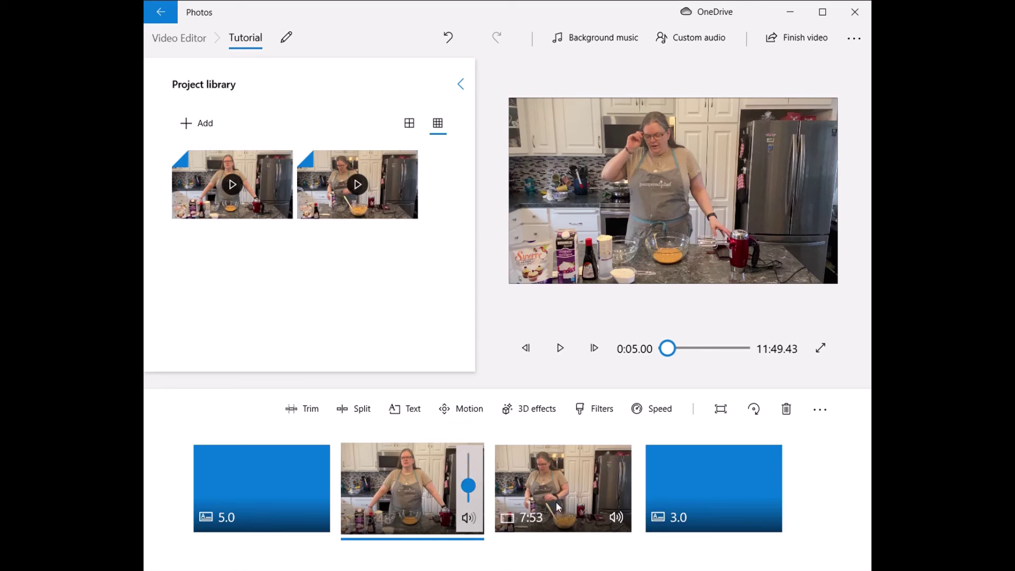
pyautogui.click(411, 520)
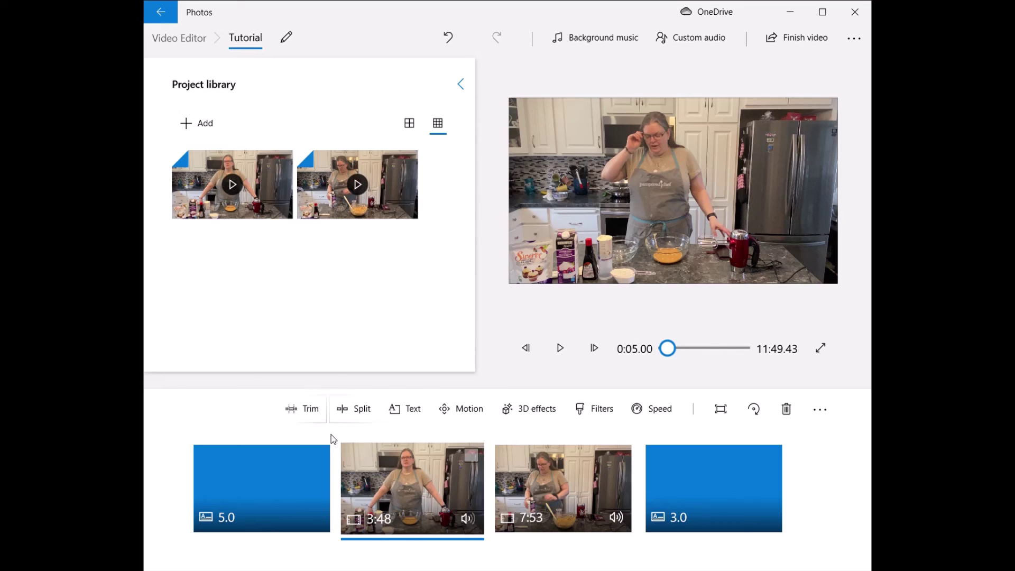
# Preview the 3:48 clip's opening in Trim and move its start point to 0:15.70.
pyautogui.click(299, 410)
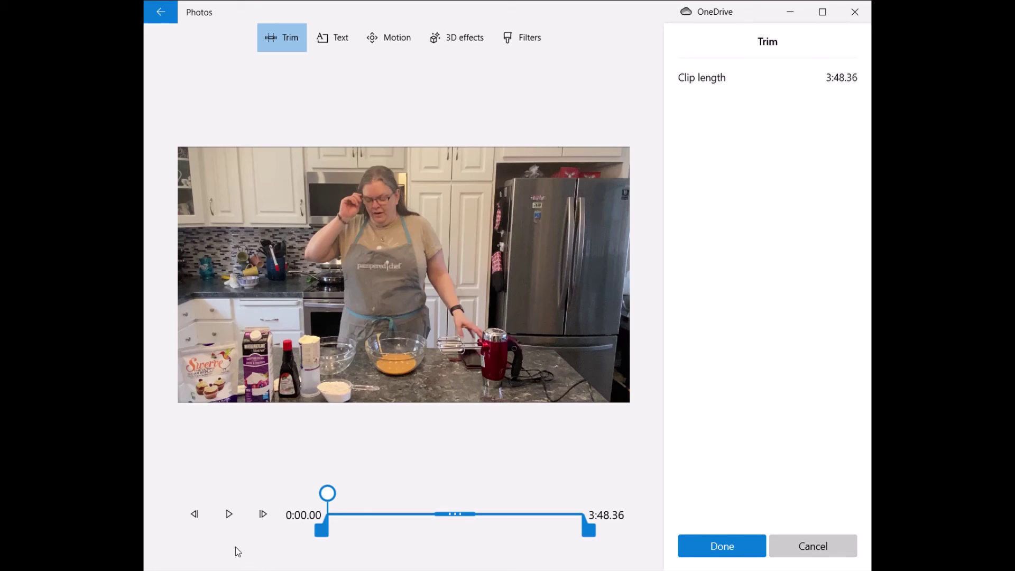
pyautogui.click(231, 521)
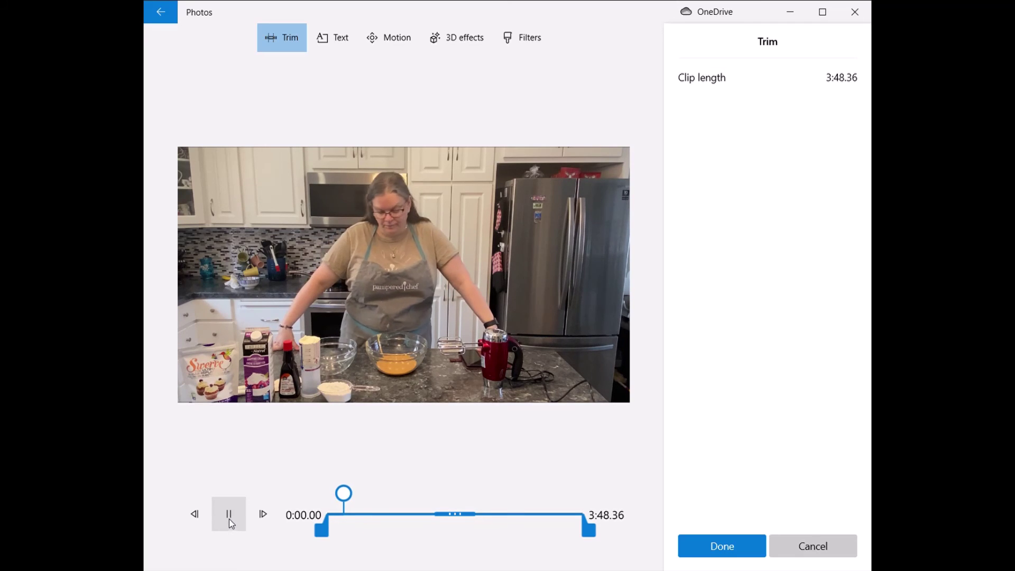
pyautogui.click(229, 514)
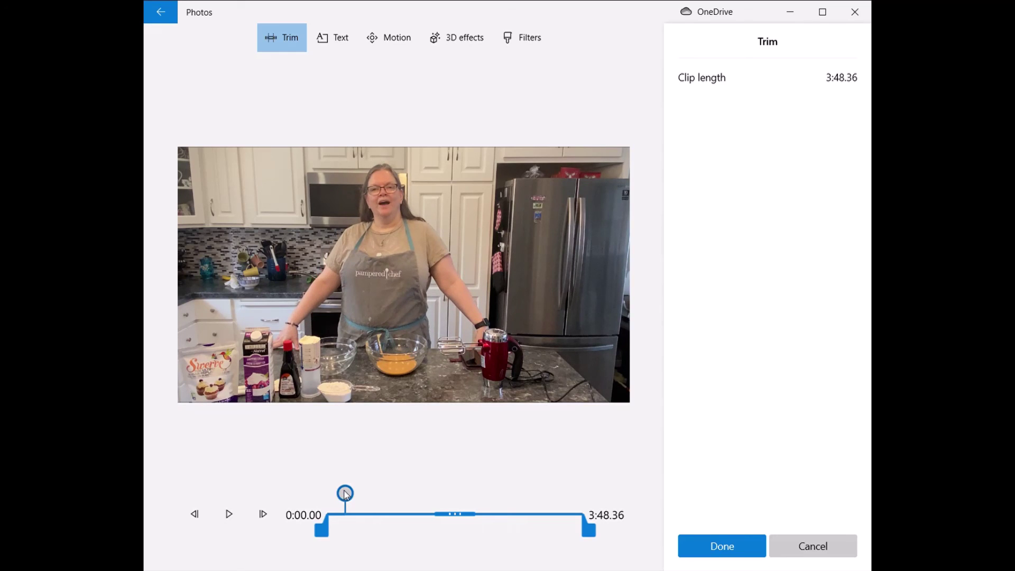
pyautogui.moveTo(344, 494); pyautogui.dragTo(341, 495)
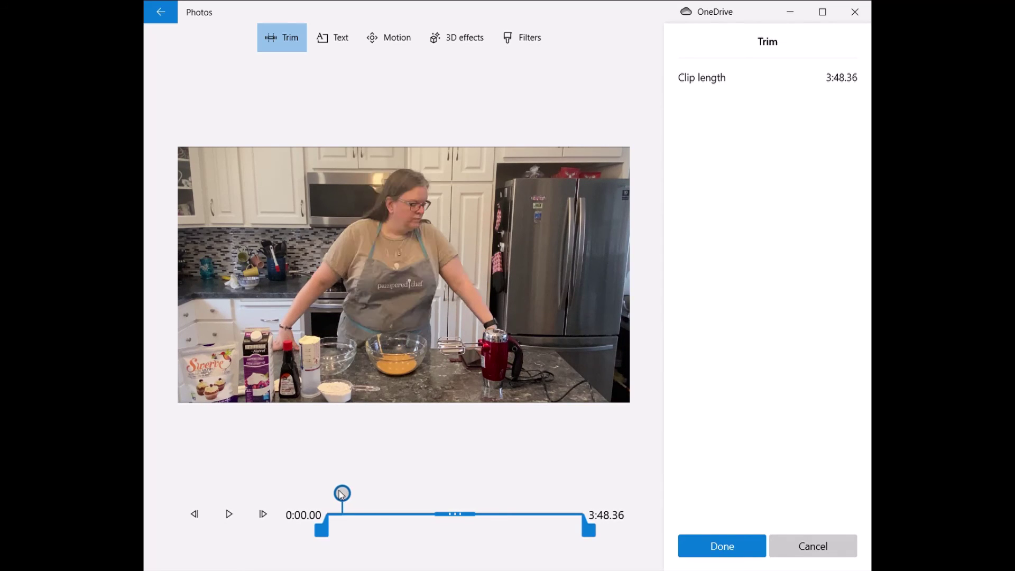
pyautogui.click(228, 515)
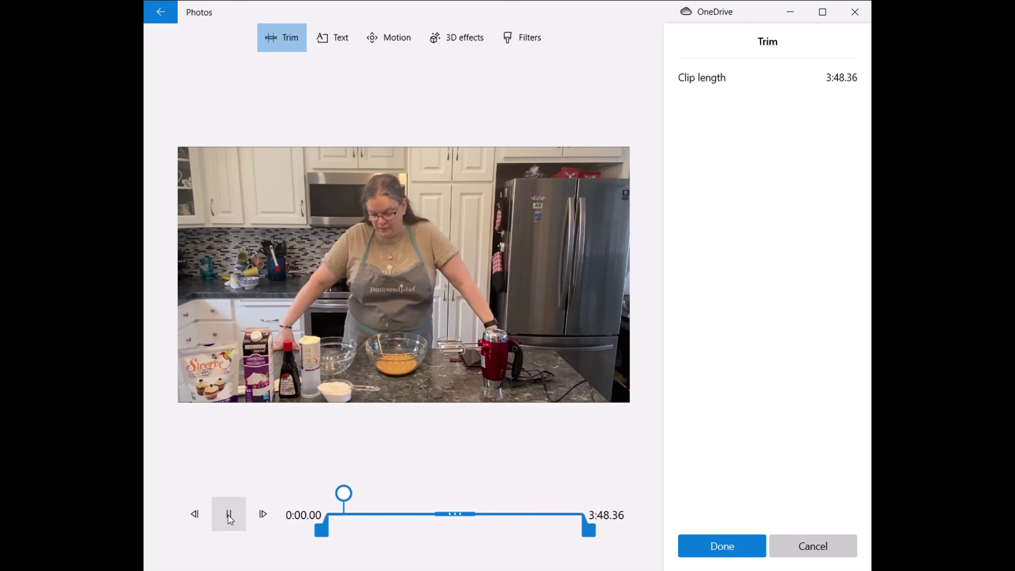
pyautogui.click(229, 518)
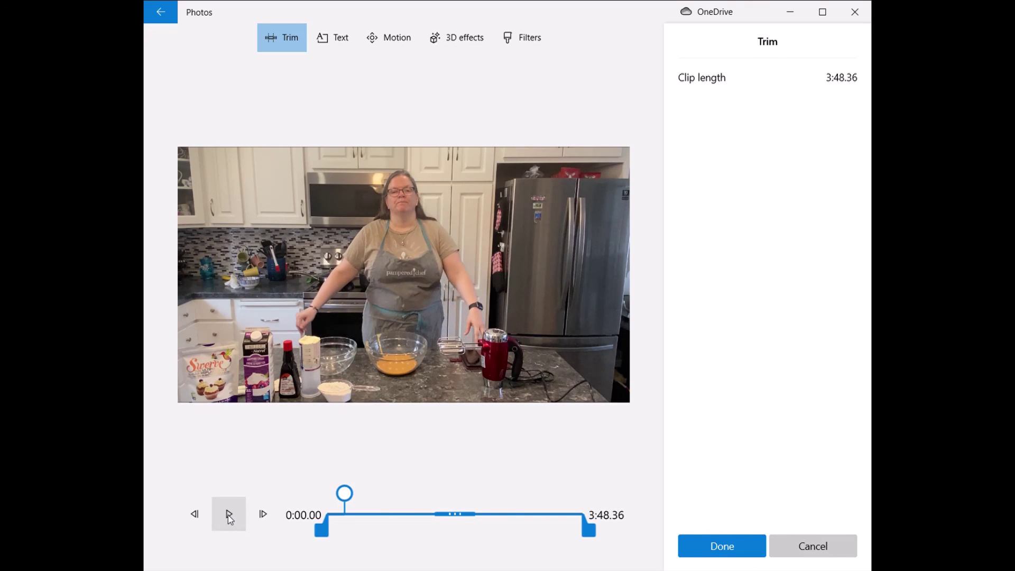
pyautogui.click(322, 534)
# Trim the first cooking clip to 0:15.70–3:38.43, leaving 3:22.
pyautogui.moveTo(322, 533); pyautogui.dragTo(336, 536)
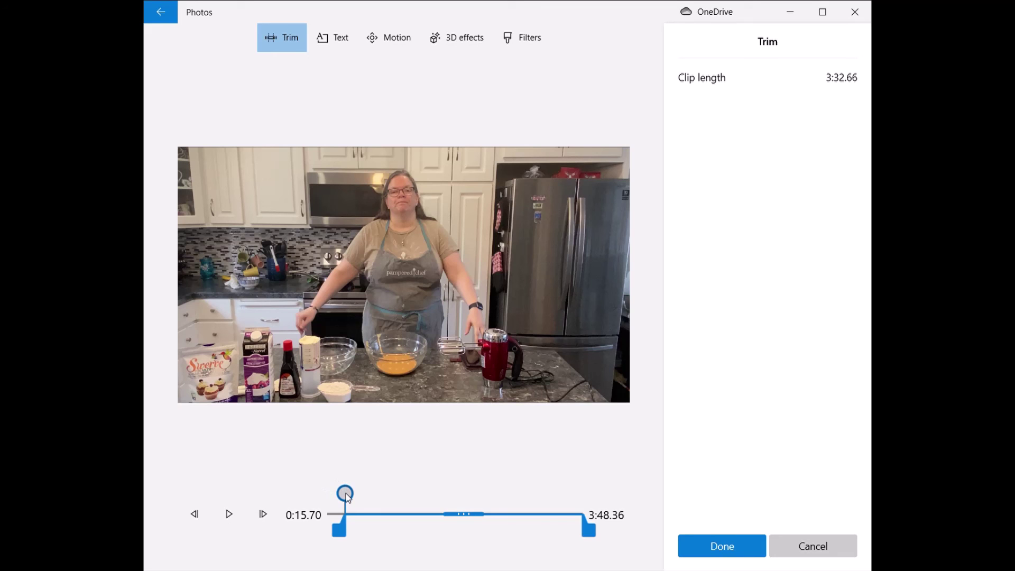
pyautogui.moveTo(346, 494); pyautogui.dragTo(573, 502)
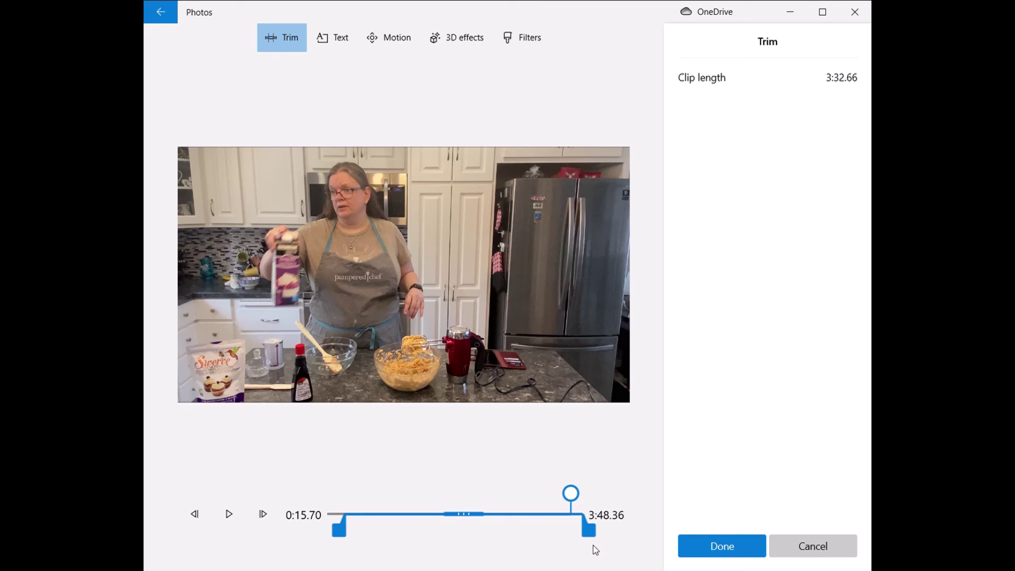
pyautogui.moveTo(572, 498)
pyautogui.mouseDown()
pyautogui.moveTo(583, 499)
pyautogui.moveTo(572, 499)
pyautogui.mouseUp()
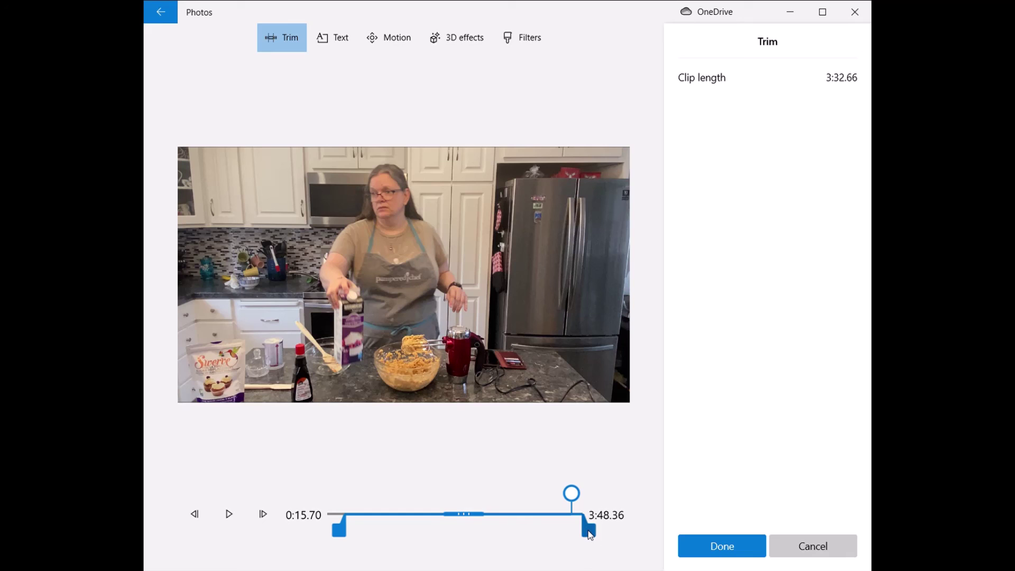
pyautogui.moveTo(590, 535); pyautogui.dragTo(578, 534)
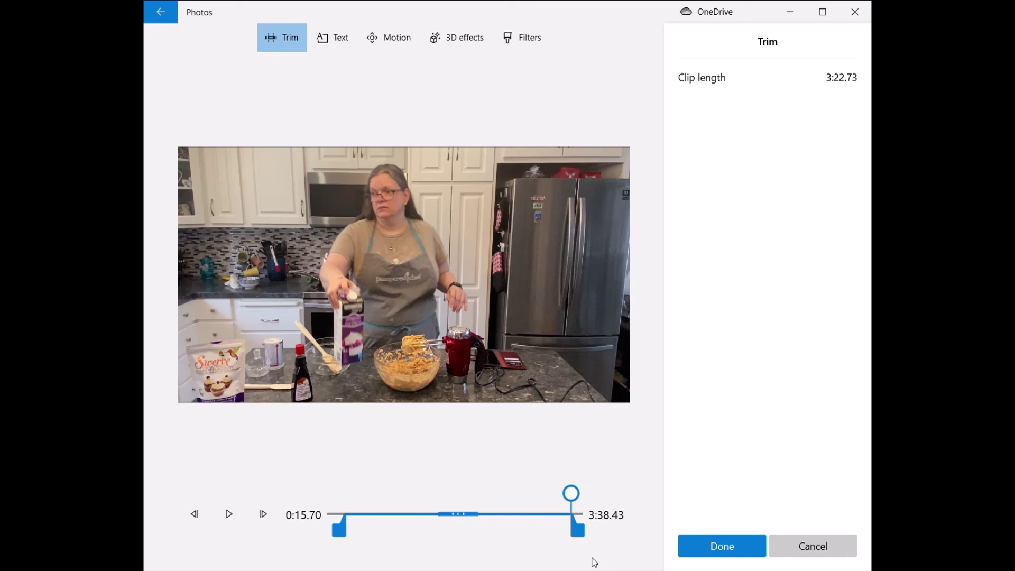
pyautogui.click(717, 547)
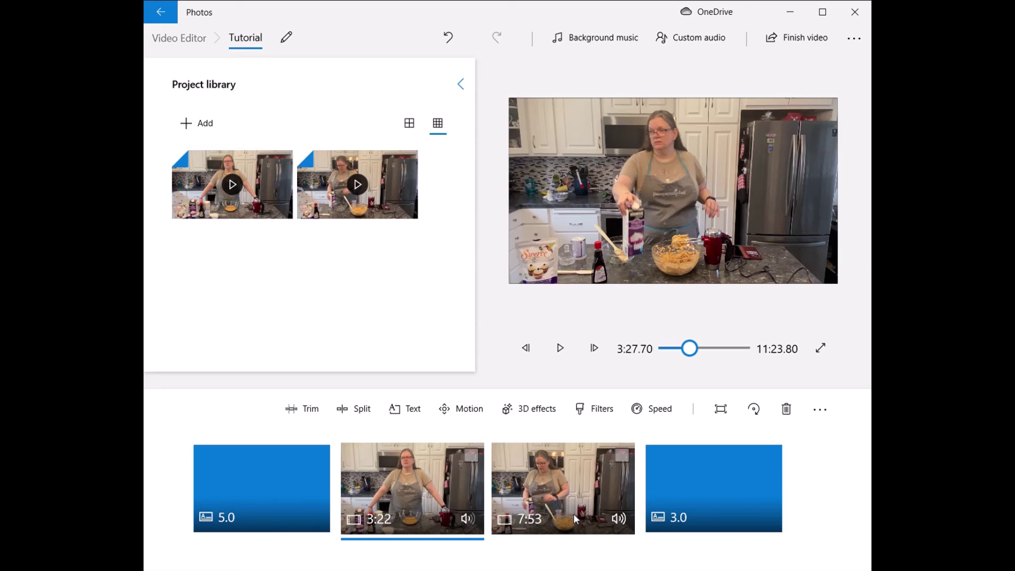
# Trim the end of the 7:53 cooking clip so it runs 2:01.
pyautogui.click(541, 477)
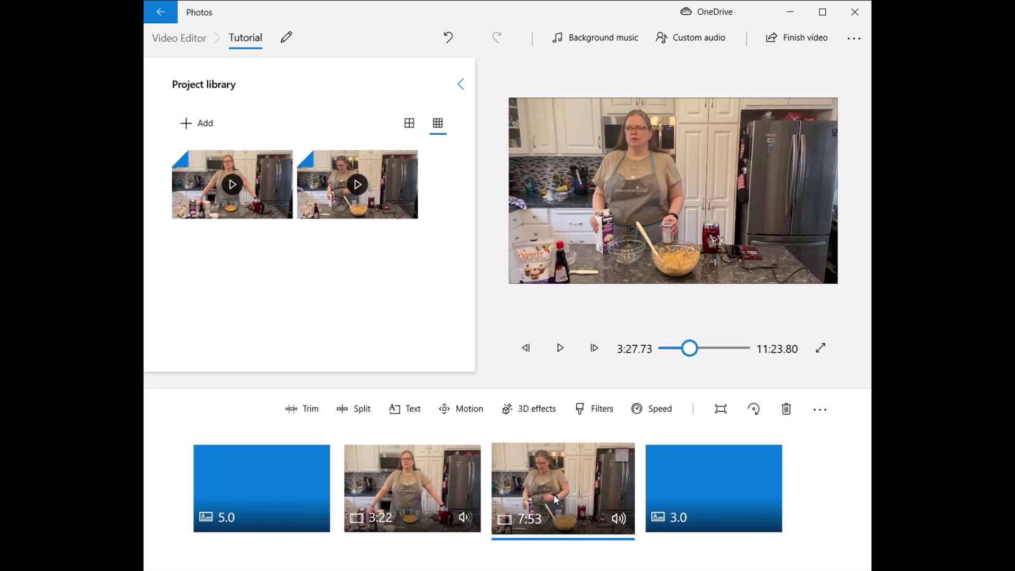
pyautogui.click(300, 412)
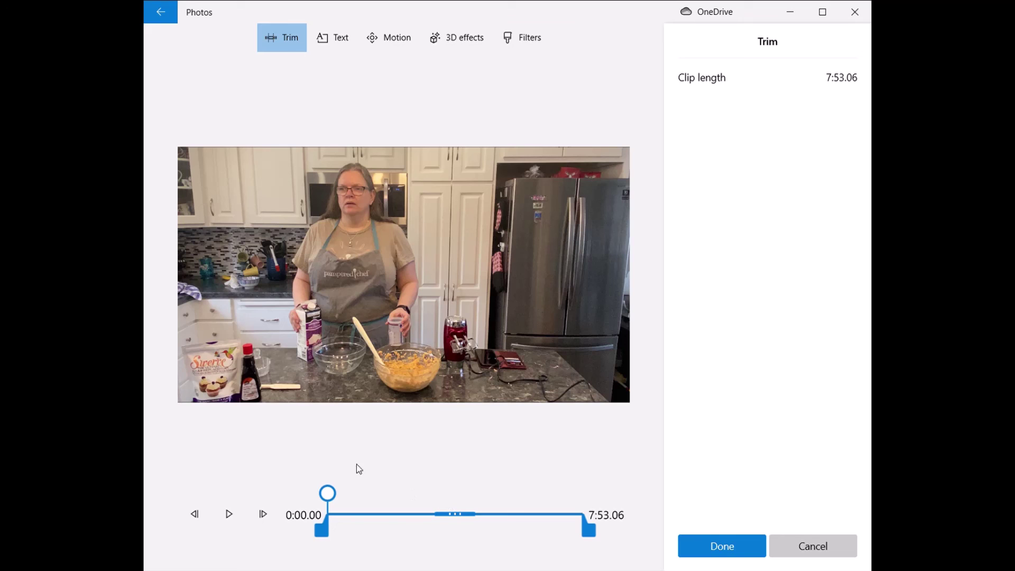
pyautogui.moveTo(585, 537); pyautogui.dragTo(401, 529)
pyautogui.click(694, 544)
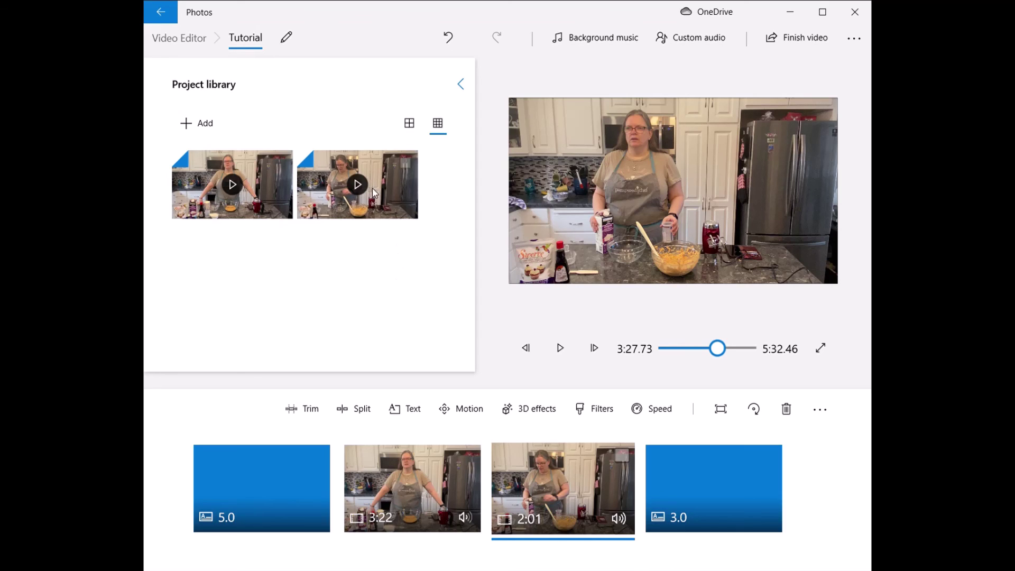
# Add the second library video after the 2:01 clip, trimmed to 3:03.00–7:01.50 (3:58).
pyautogui.moveTo(344, 164); pyautogui.dragTo(738, 501)
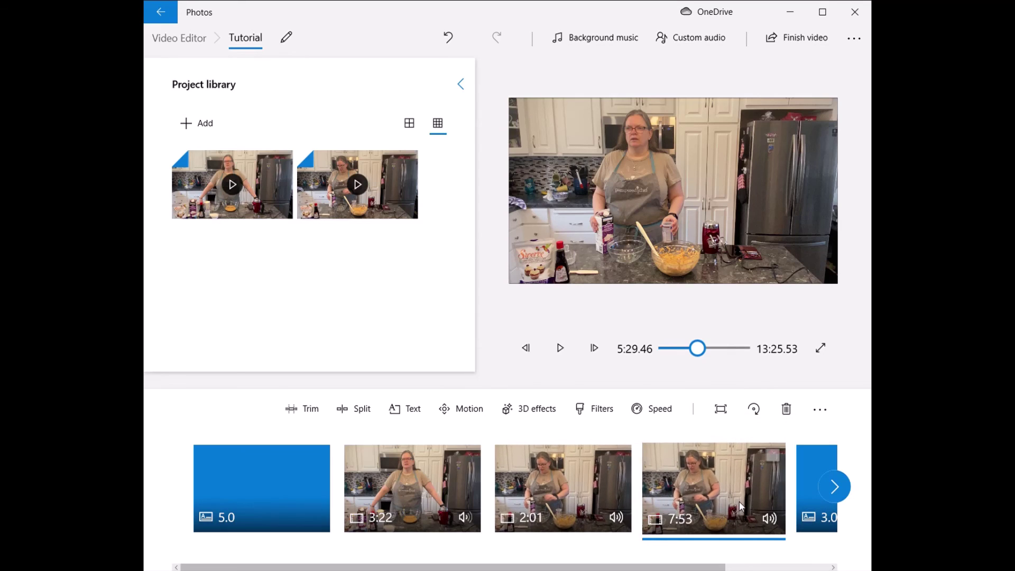
pyautogui.click(305, 410)
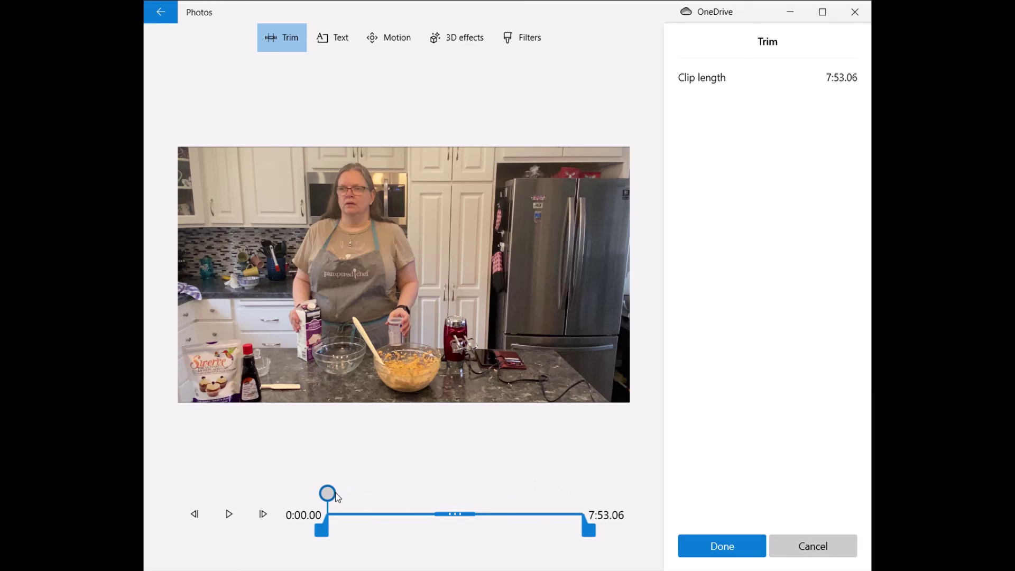
pyautogui.moveTo(323, 530); pyautogui.dragTo(407, 534)
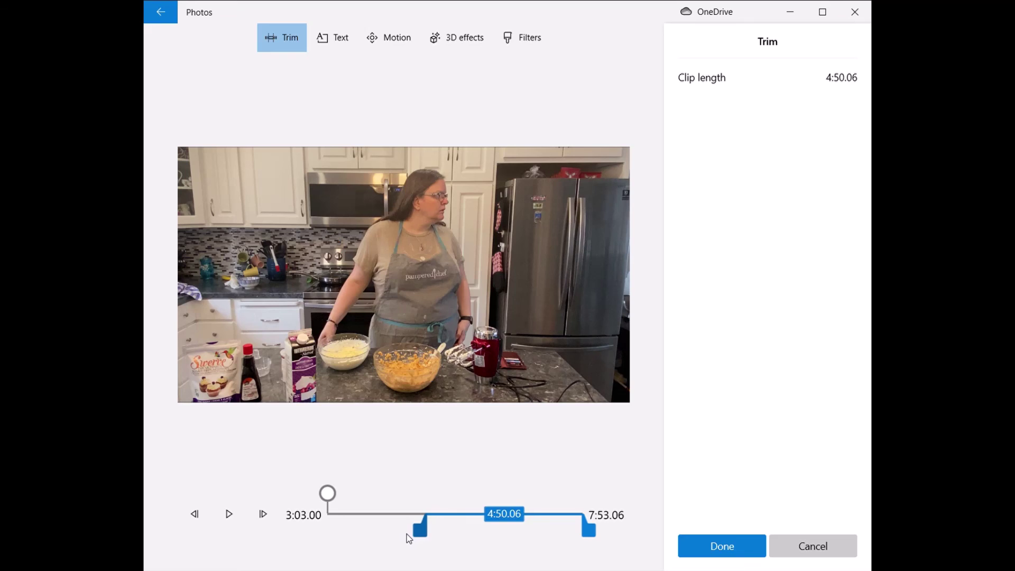
pyautogui.moveTo(600, 536); pyautogui.dragTo(560, 529)
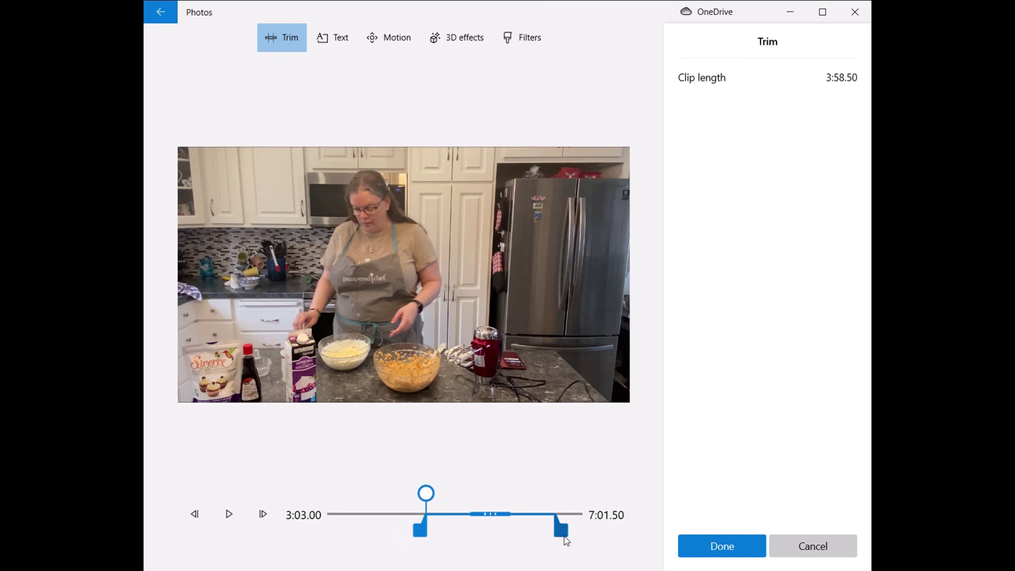
pyautogui.click(717, 548)
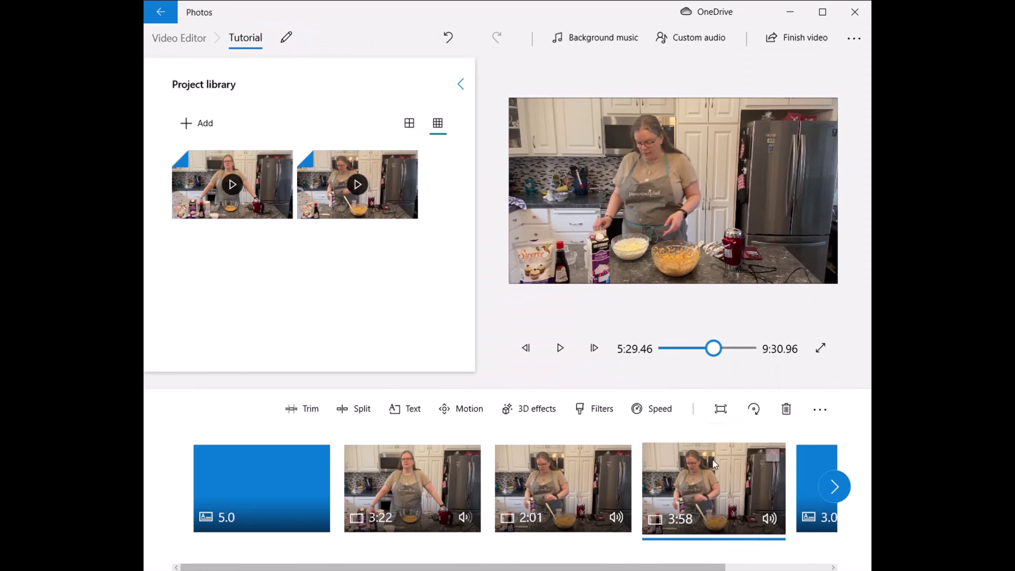